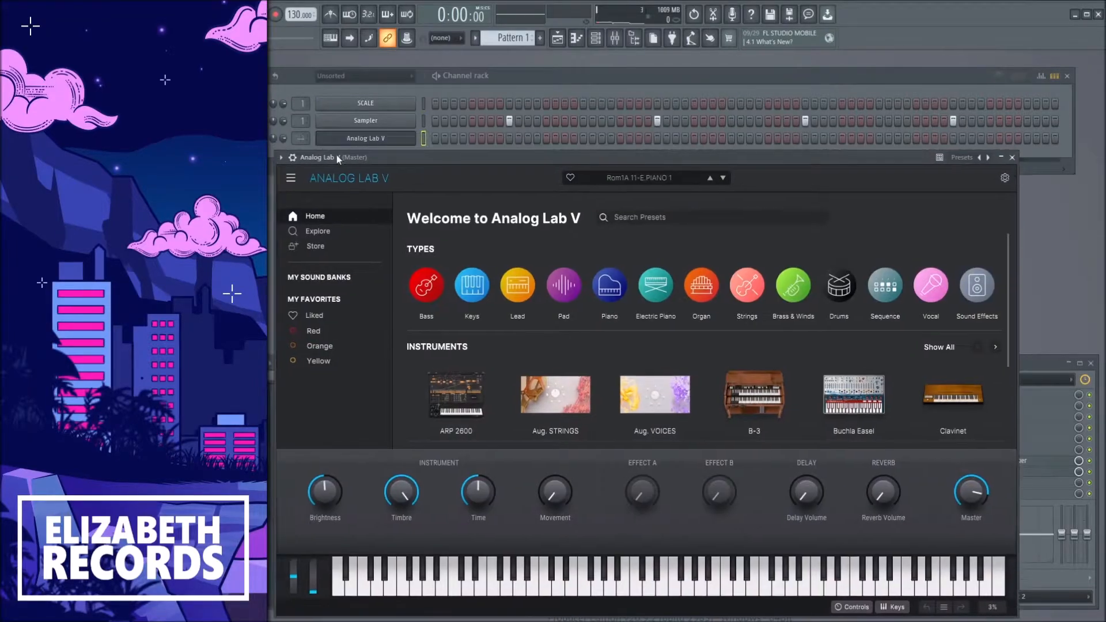
# Filter the Analog Lab V pad presets to the Classic Synth Pad type.
pyautogui.doubleClick(326, 140)
pyautogui.moveTo(448, 160); pyautogui.dragTo(439, 84)
pyautogui.click(563, 202)
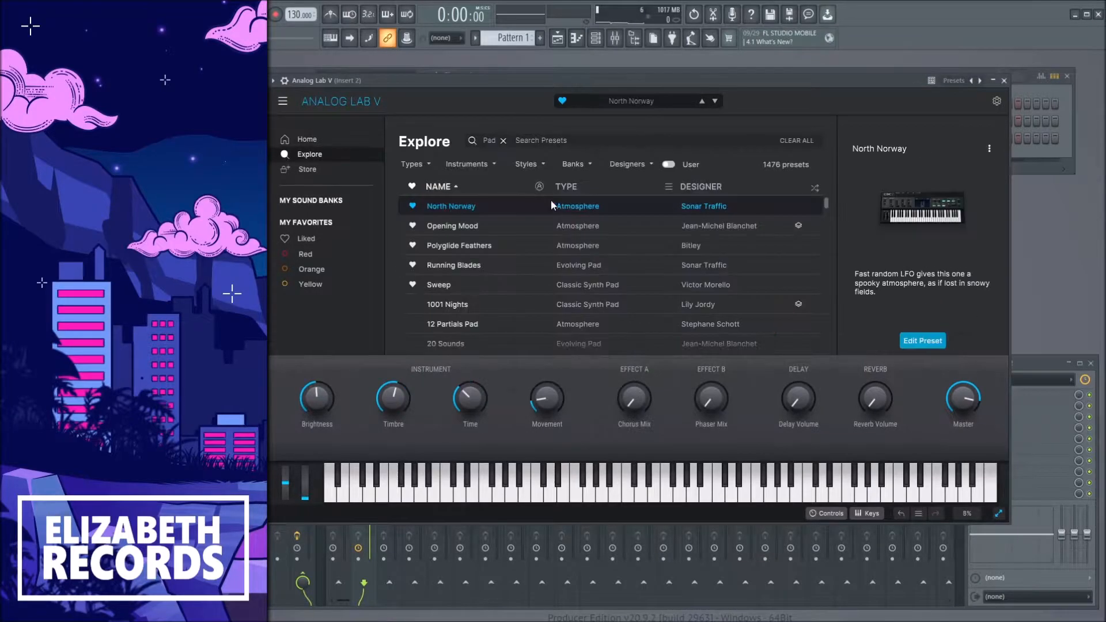
pyautogui.click(419, 165)
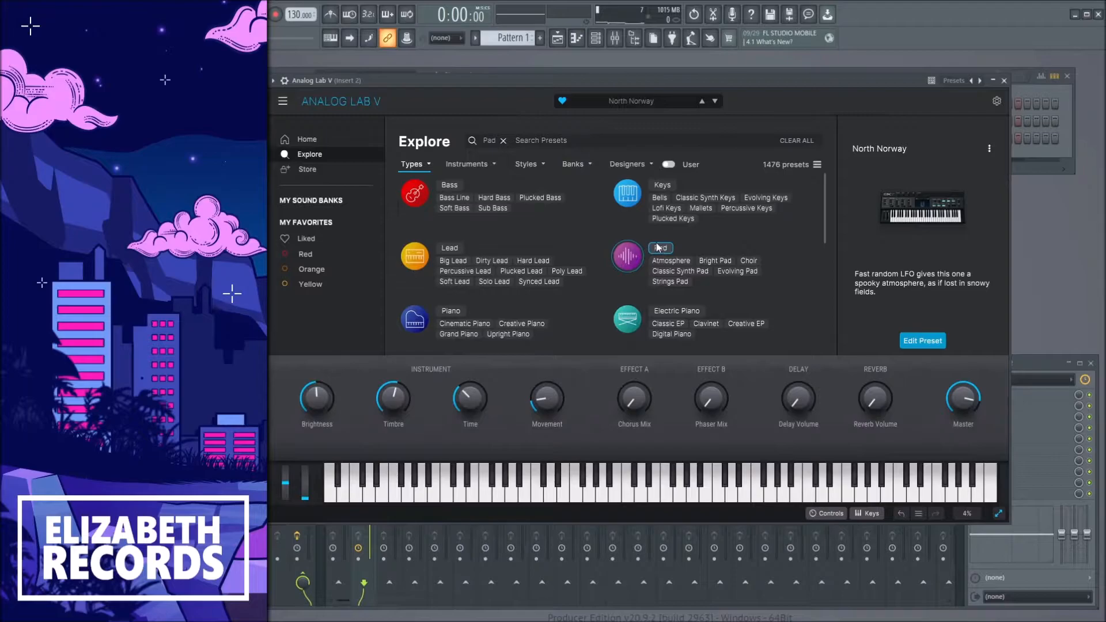
pyautogui.click(680, 271)
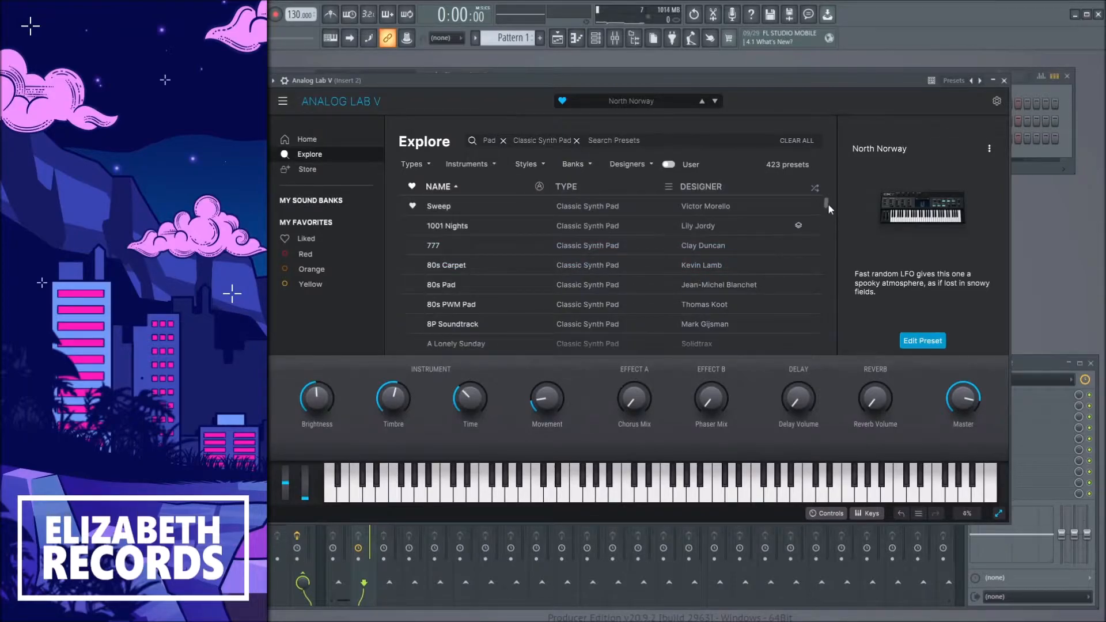
# Audition the Enchanted and Enchoire presets, then close the Analog Lab V window.
pyautogui.moveTo(828, 203); pyautogui.dragTo(828, 246)
pyautogui.click(575, 242)
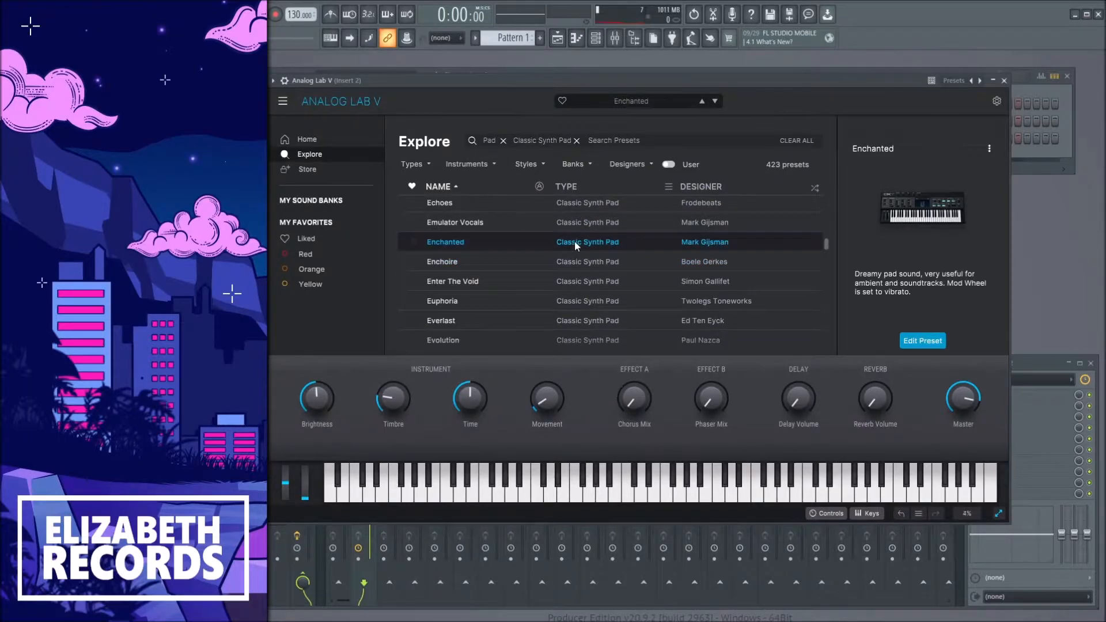
pyautogui.click(576, 256)
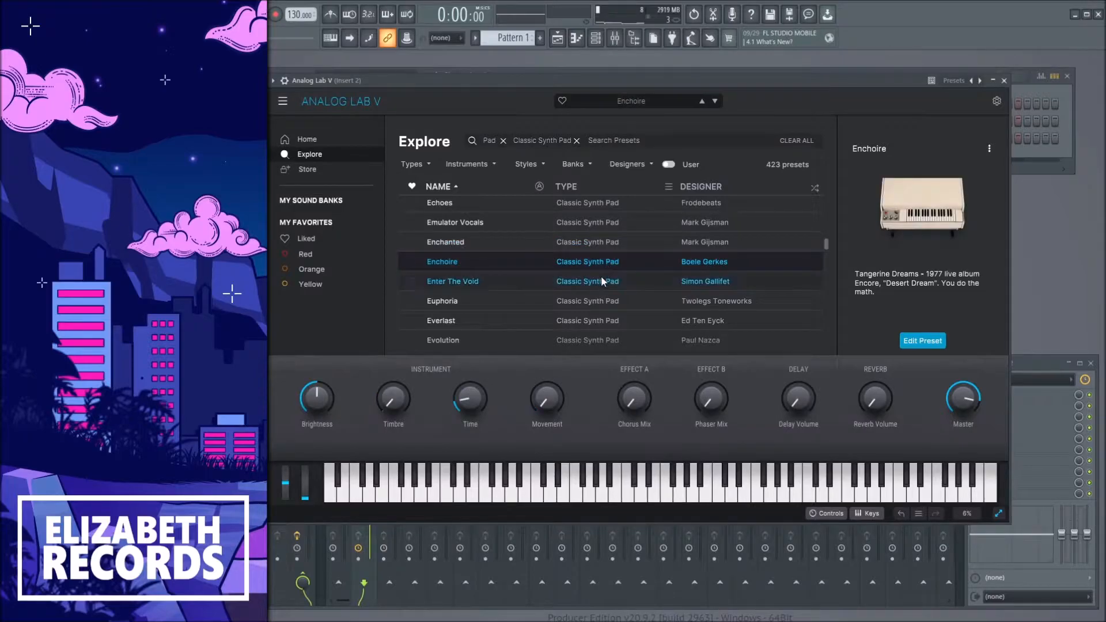
pyautogui.click(1004, 81)
# Draw a three-note chord at the start of the Analog Lab V piano roll and close it.
pyautogui.click(429, 137)
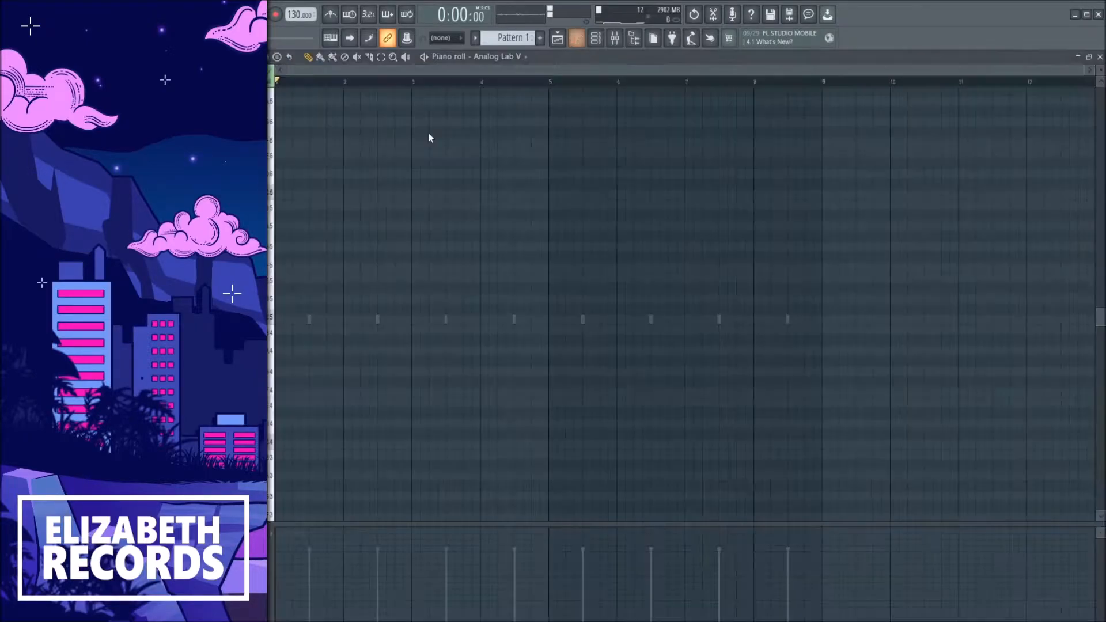
pyautogui.click(305, 318)
pyautogui.click(288, 278)
pyautogui.click(291, 246)
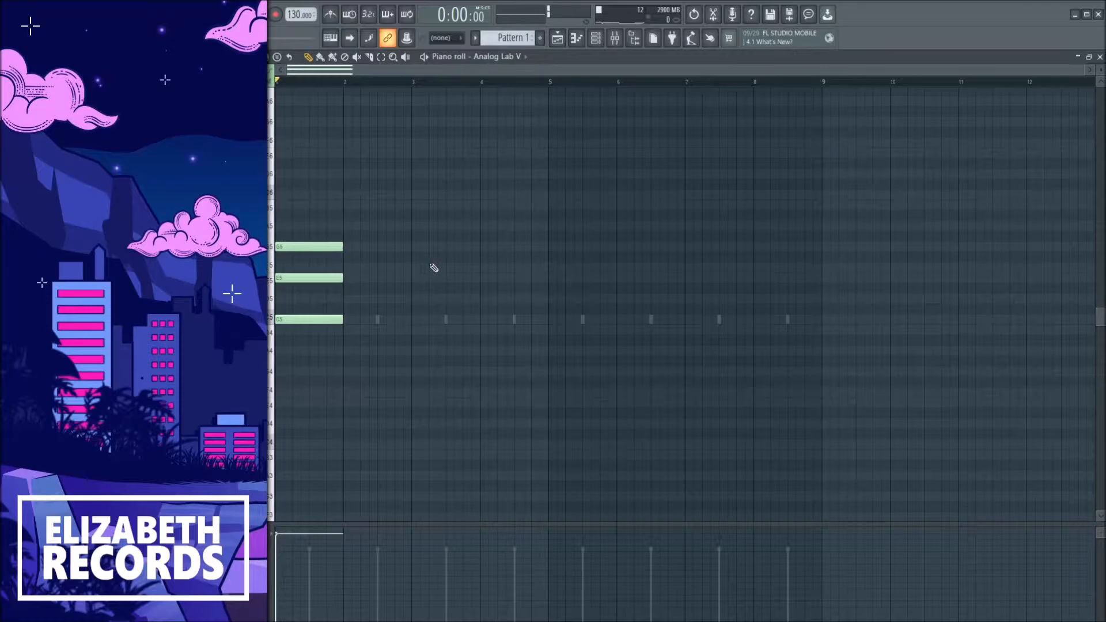
pyautogui.press('F7')
# Reopen Analog Lab V and audition the Everlast, Evolution and following presets while the pattern plays.
pyautogui.click(398, 139)
pyautogui.click(497, 320)
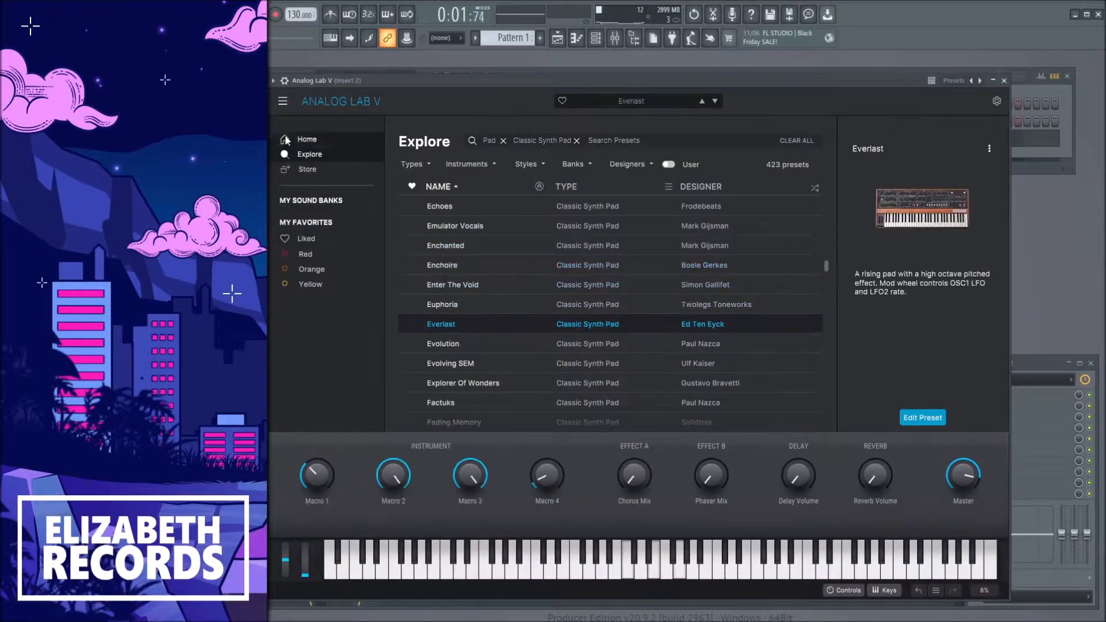
pyautogui.press('space')
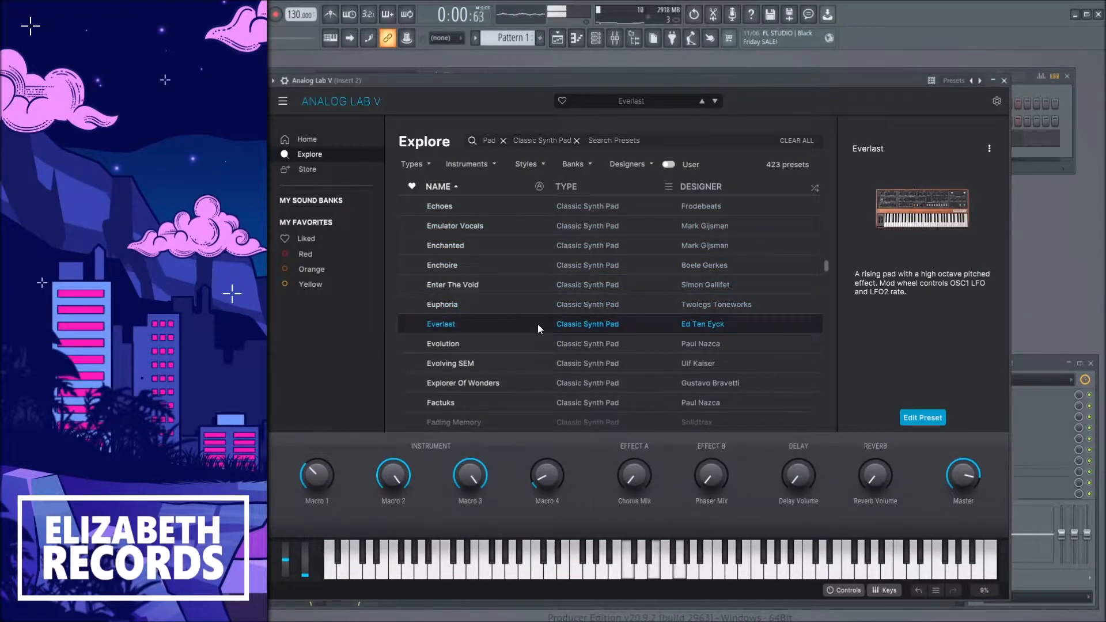
pyautogui.click(521, 342)
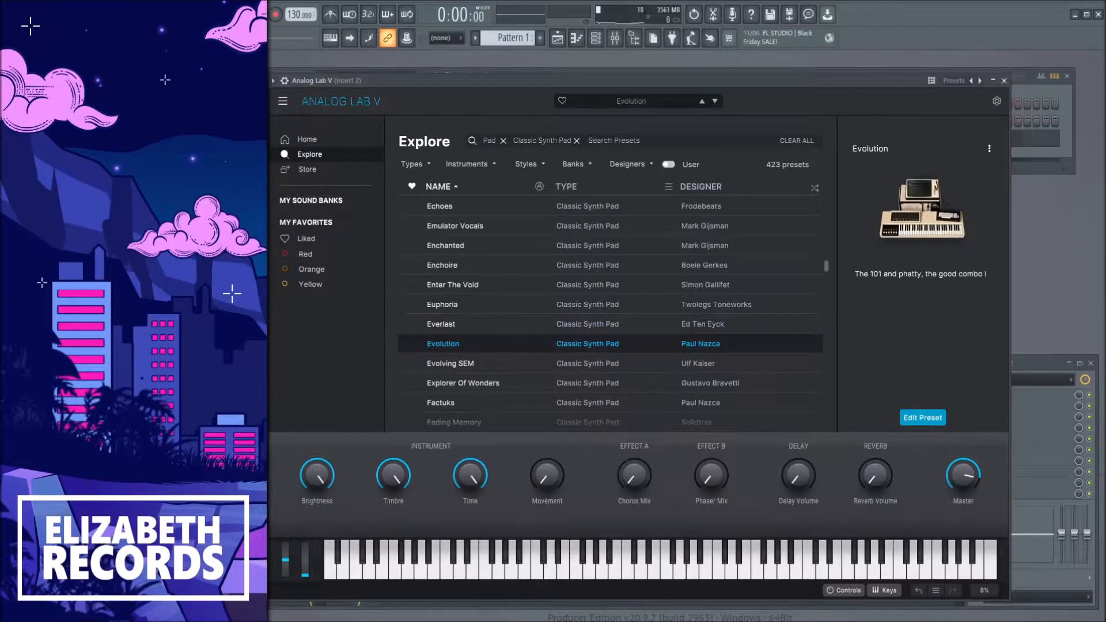
pyautogui.press('Down')
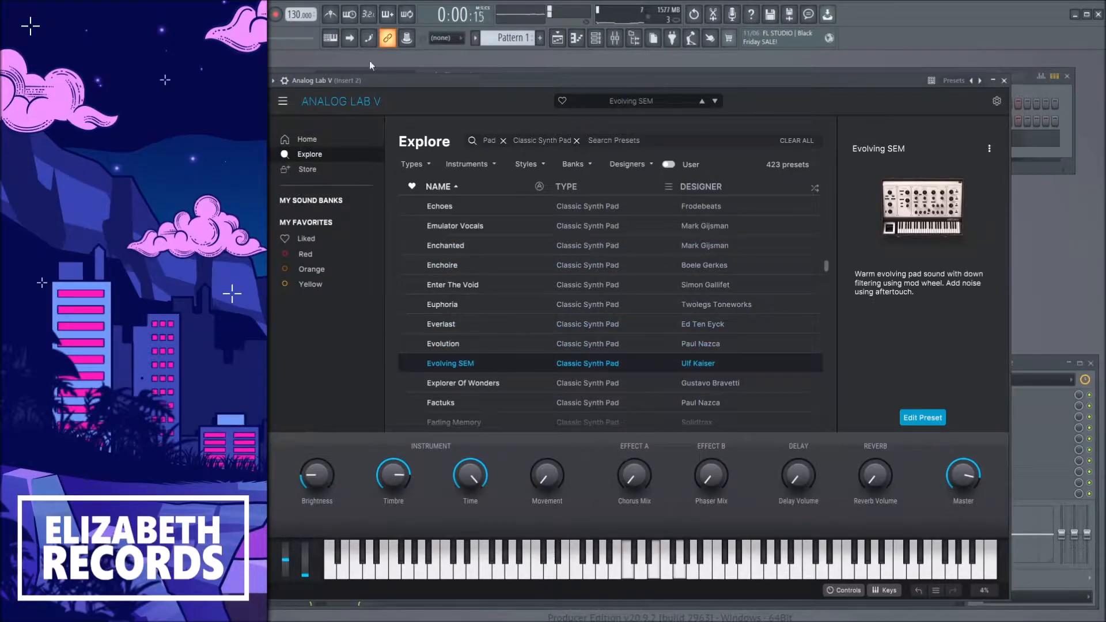
pyautogui.press('Down')
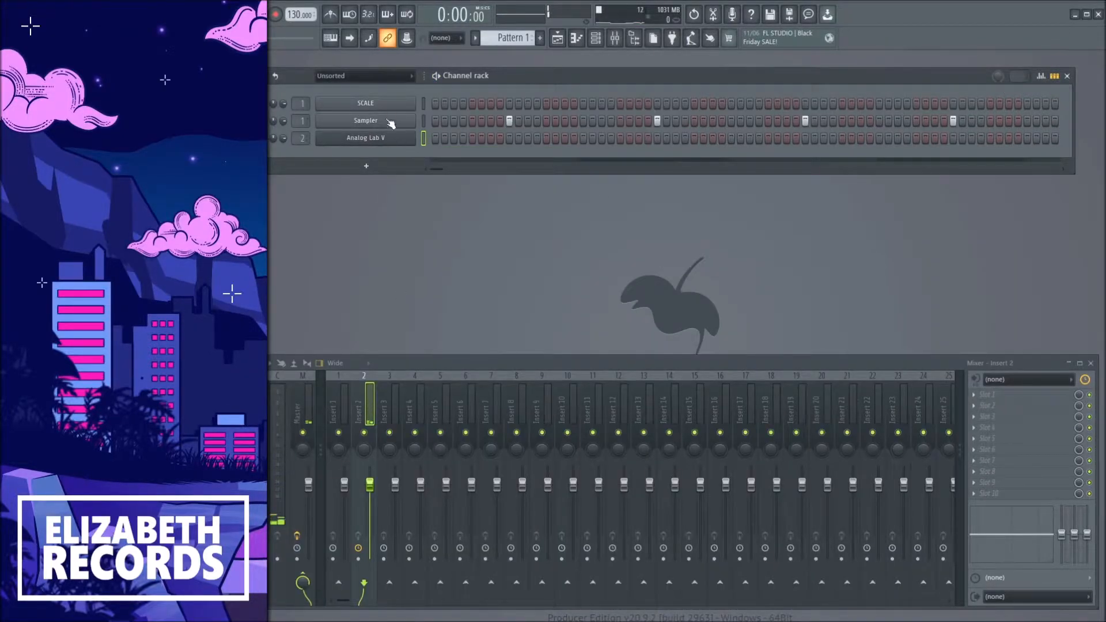
# Draw one long note spanning eight bars in the SCALE channel's piano roll.
pyautogui.click(423, 103)
pyautogui.press('F7')
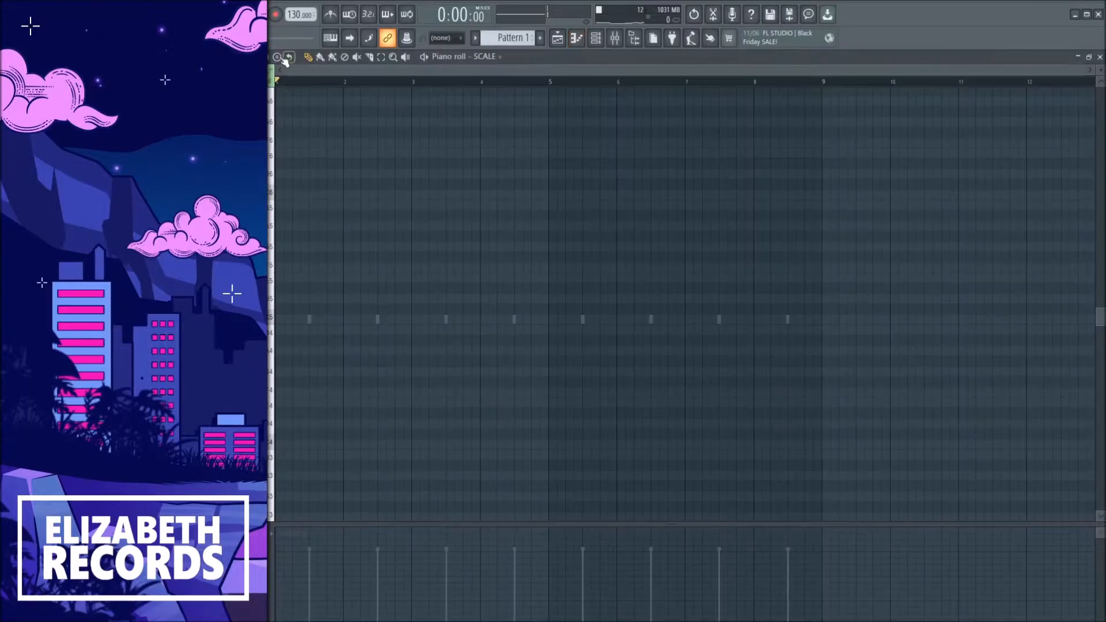
pyautogui.click(305, 320)
pyautogui.moveTo(340, 319); pyautogui.dragTo(822, 343)
# Adjust the SCALE note's octave and close the piano roll.
pyautogui.moveTo(552, 294); pyautogui.dragTo(546, 294)
pyautogui.hotkey('ctrl', 'Up')
pyautogui.moveTo(287, 167); pyautogui.dragTo(283, 167)
pyautogui.hotkey('ctrl', 'Up')
pyautogui.moveTo(444, 344)
pyautogui.mouseDown()
pyautogui.moveTo(363, 227)
pyautogui.moveTo(314, 92)
pyautogui.mouseUp()
pyautogui.moveTo(307, 172); pyautogui.dragTo(298, 171)
pyautogui.hotkey('ctrl', 'Down')
pyautogui.hotkey('ctrl', 'Down')
pyautogui.press('Escape')
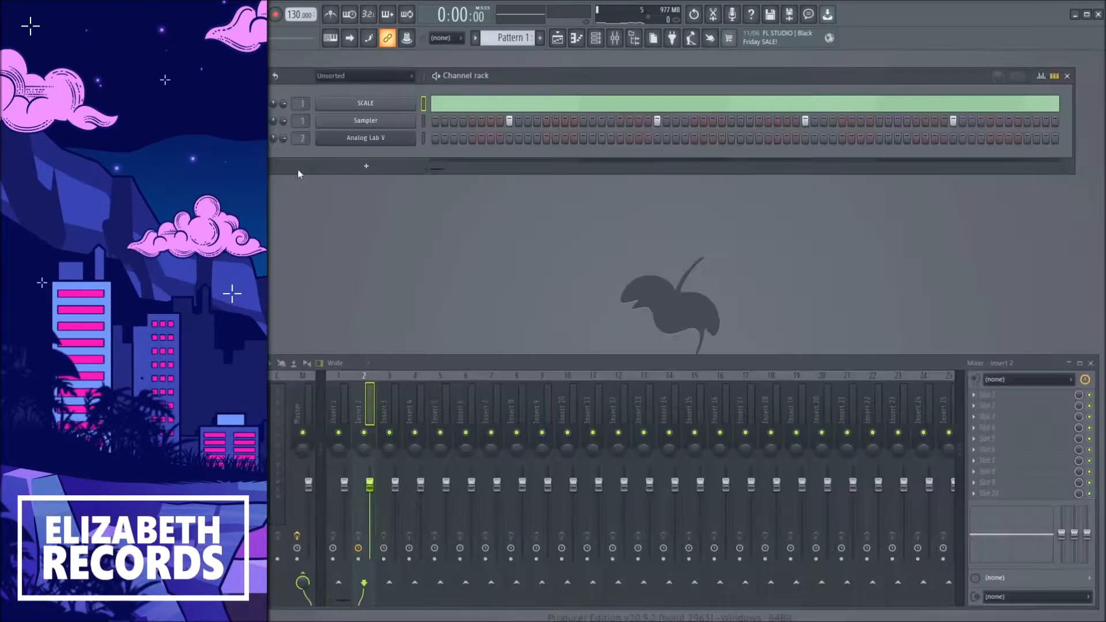
# Draw a two-bar C4 note at the start of the Analog Lab V piano roll and play it.
pyautogui.press('F7')
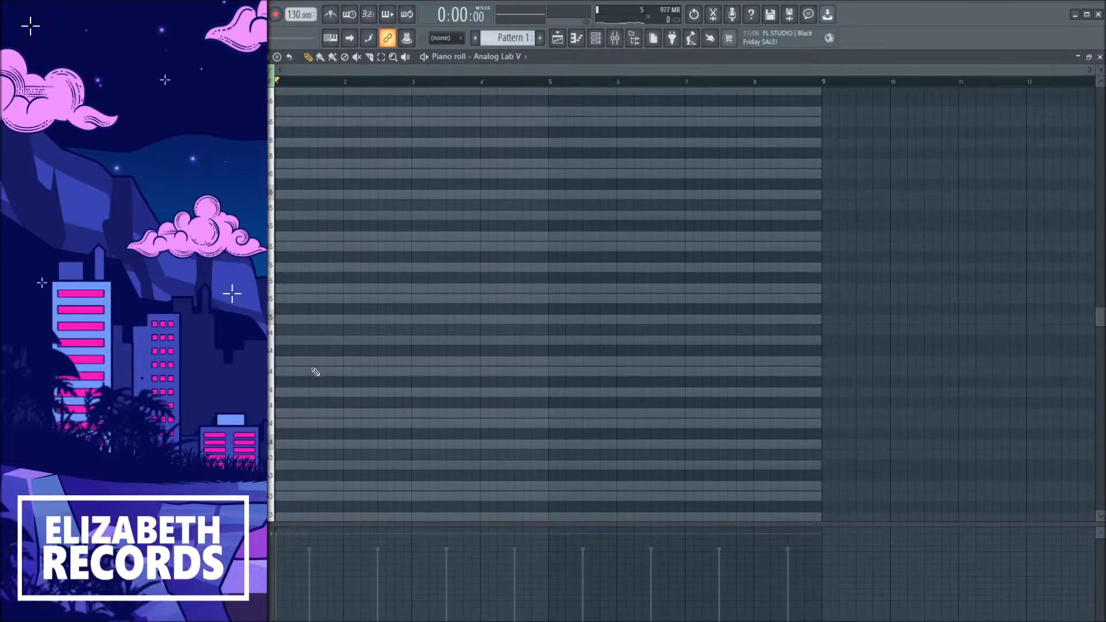
pyautogui.click(279, 444)
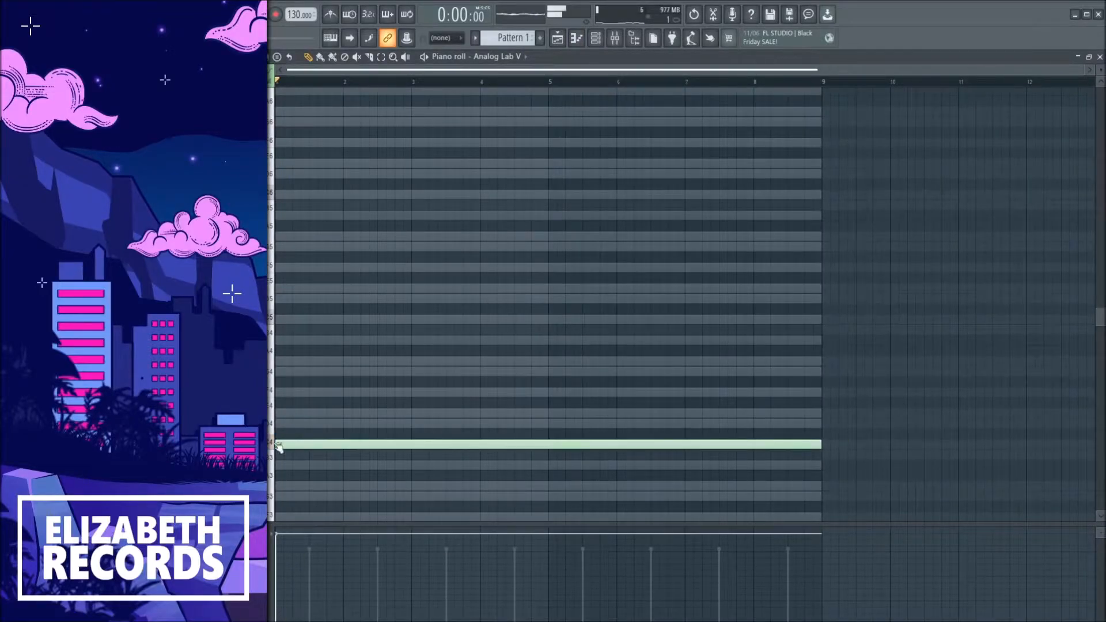
pyautogui.moveTo(804, 443); pyautogui.dragTo(412, 444)
pyautogui.press('space')
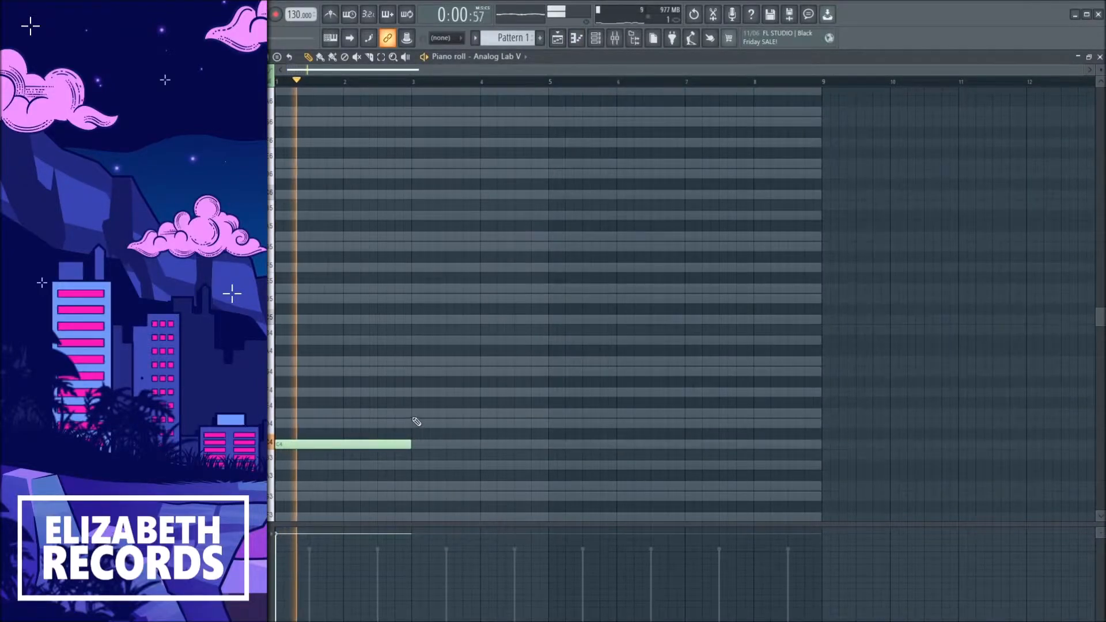
# Add a one-bar F4 note at bar 3 and a one-bar D#4 note at bar 4.
pyautogui.click(413, 392)
pyautogui.moveTo(546, 392); pyautogui.dragTo(480, 392)
pyautogui.click(484, 413)
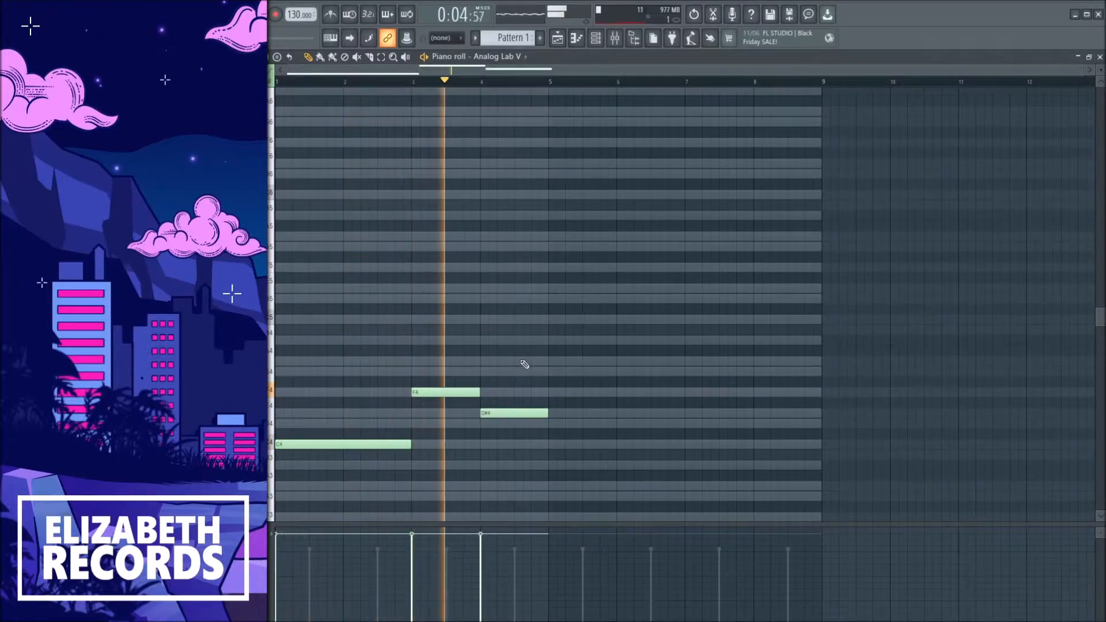
pyautogui.press('space')
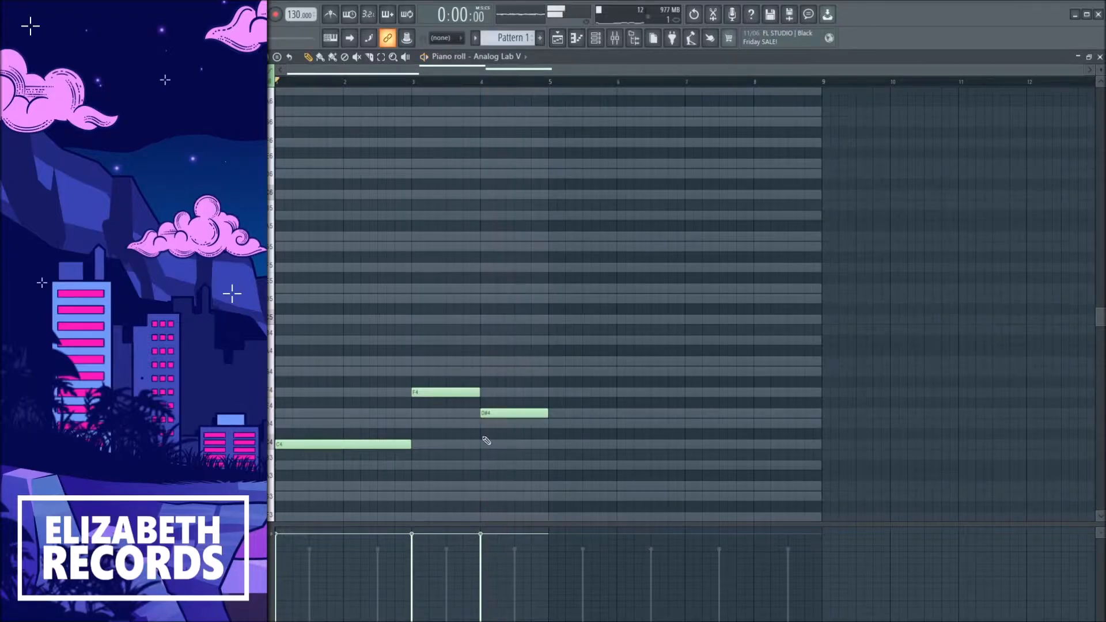
# Duplicate the three-note melody two octaves higher.
pyautogui.hotkey('ctrl', 'a')
pyautogui.keyDown('shift'); pyautogui.click(324, 443); pyautogui.keyUp('shift')
pyautogui.hotkey('ctrl', 'Up')
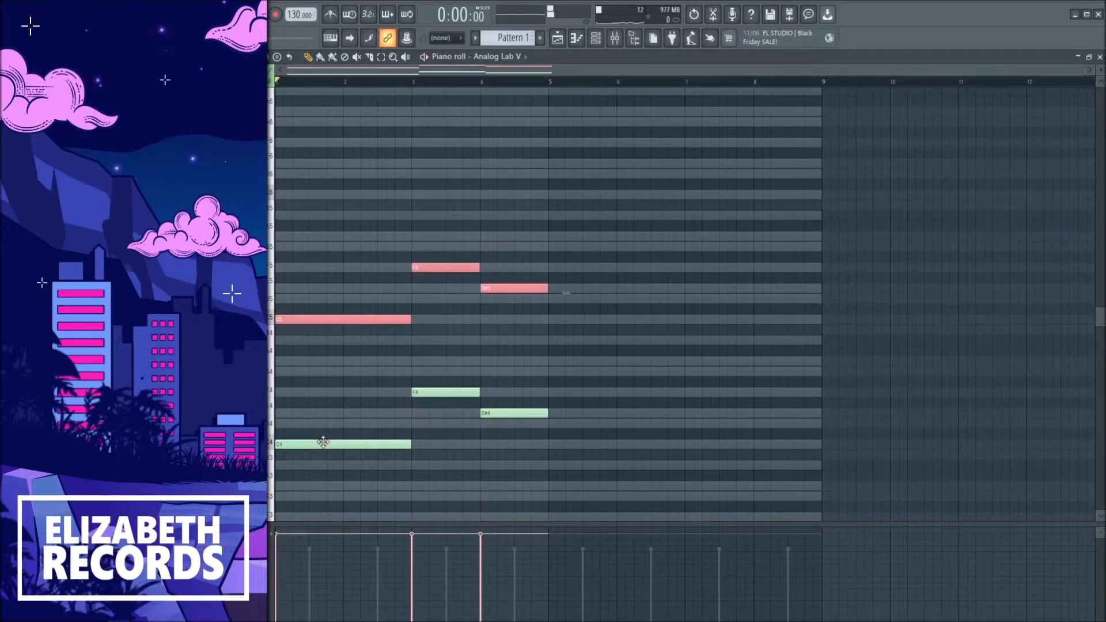
pyautogui.hotkey('ctrl', 'Up')
pyautogui.click(343, 382)
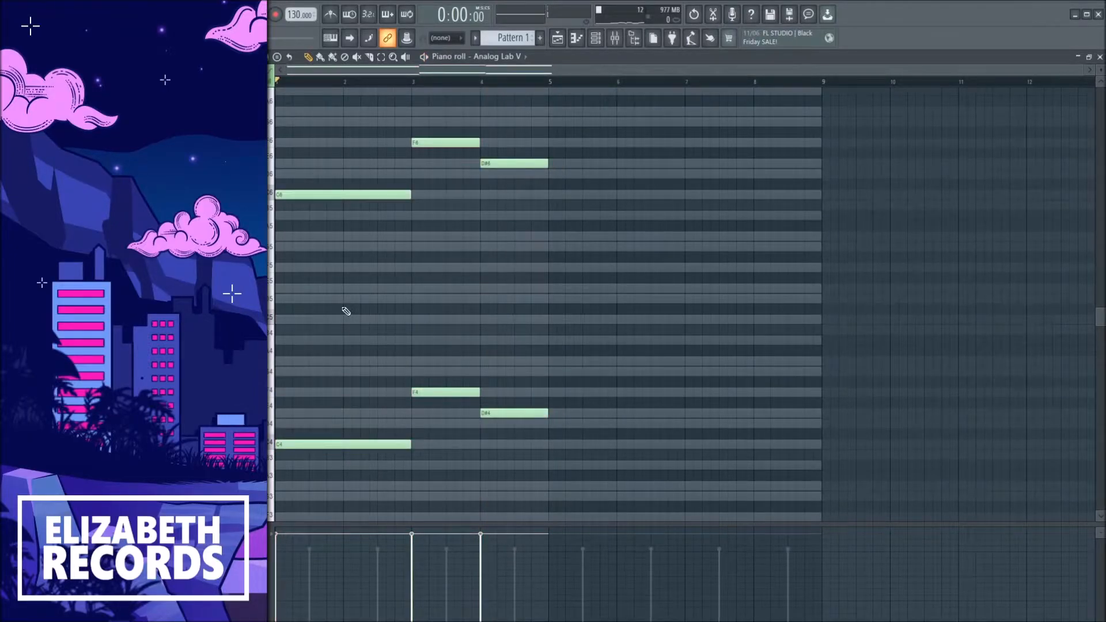
# Add two lower chord notes beneath the first upper note at bar 1.
pyautogui.click(288, 236)
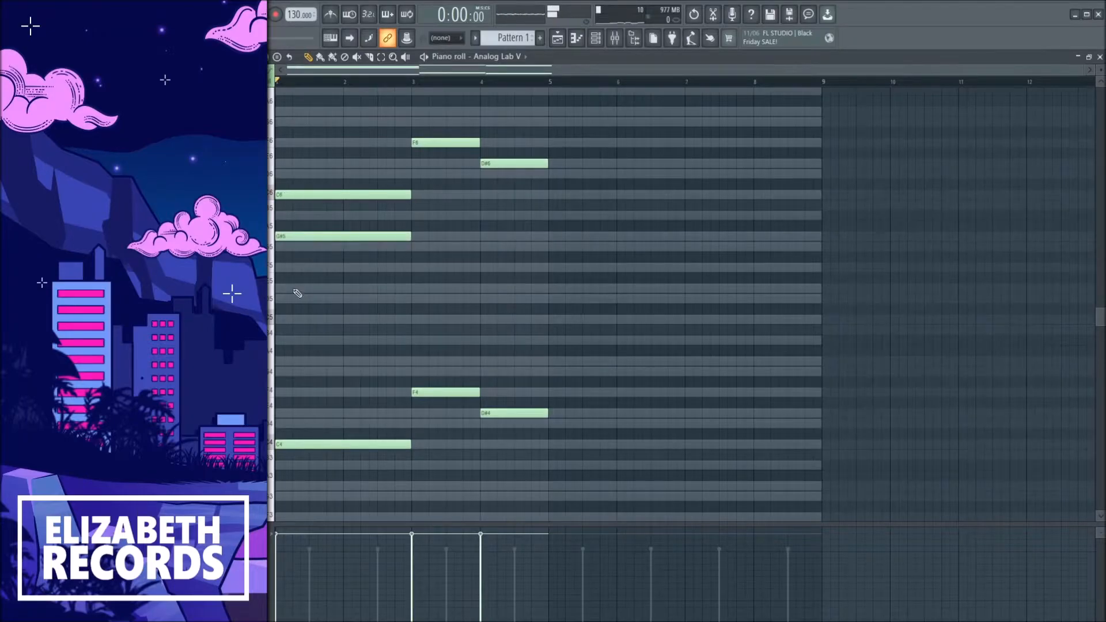
pyautogui.click(283, 257)
pyautogui.moveTo(370, 258); pyautogui.dragTo(370, 279)
# Add D6 and A#5 notes at bar 3 and C6 and G#5 notes at bar 4, then play the pattern.
pyautogui.click(413, 174)
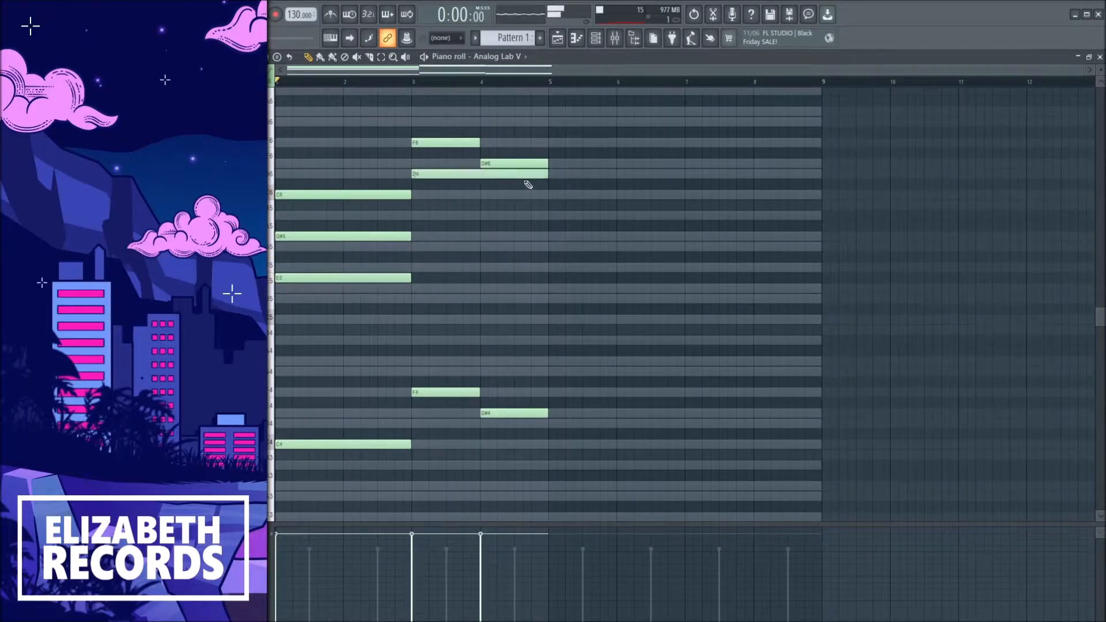
pyautogui.moveTo(517, 173); pyautogui.dragTo(480, 173)
pyautogui.click(420, 216)
pyautogui.click(486, 195)
pyautogui.click(486, 237)
pyautogui.press('space')
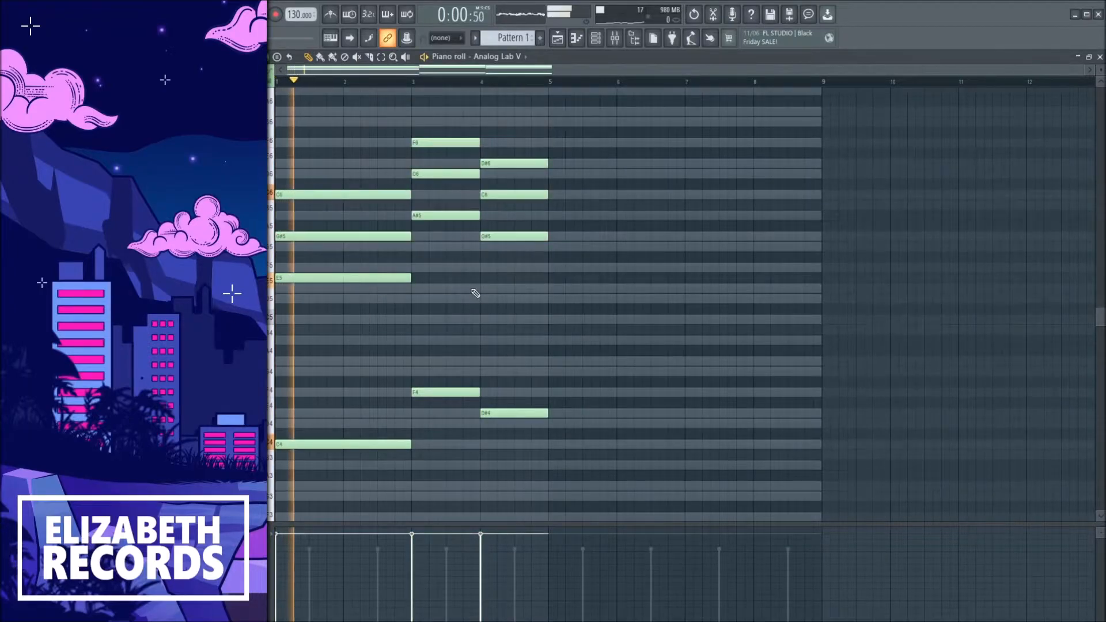
# Move the first chord's G#5 note down to D#4 and replay the pattern.
pyautogui.moveTo(397, 236); pyautogui.dragTo(397, 361)
pyautogui.press('space')
pyautogui.press('space')
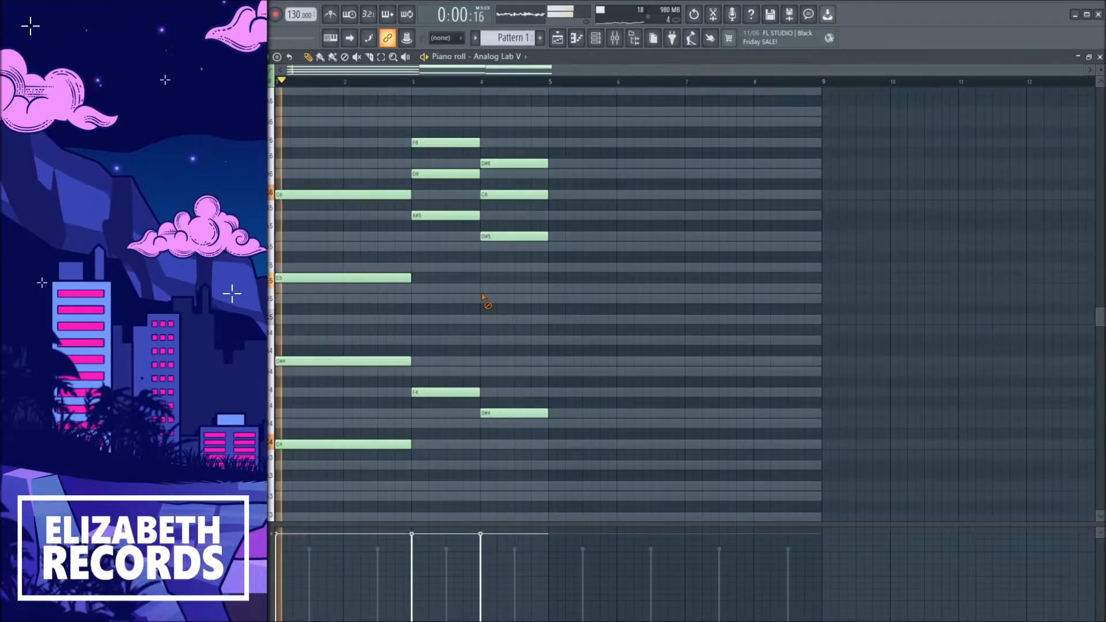
# Shift the lower chord notes at bars 3 and 4 down one octave.
pyautogui.moveTo(446, 198); pyautogui.dragTo(521, 254)
pyautogui.hotkey('ctrl', 'Down')
pyautogui.press('space')
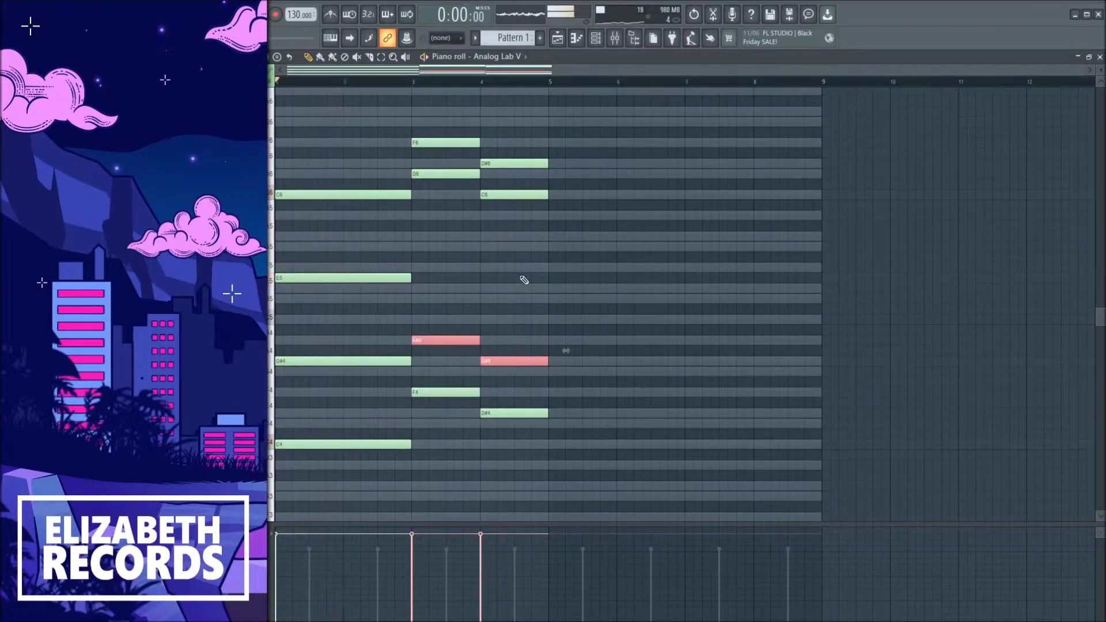
# Rearrange the upper chord notes at bars 3 and 4 by octave and audition the pattern.
pyautogui.hotkey('ctrl', 'Up')
pyautogui.keyDown('ctrl'); pyautogui.click(521, 276); pyautogui.keyUp('ctrl')
pyautogui.keyDown('ctrl'); pyautogui.keyDown('shift'); pyautogui.click(444, 143); pyautogui.keyUp('shift'); pyautogui.keyUp('ctrl')
pyautogui.keyDown('ctrl'); pyautogui.keyDown('shift'); pyautogui.click(506, 160); pyautogui.keyUp('shift'); pyautogui.keyUp('ctrl')
pyautogui.hotkey('ctrl', 'Down')
pyautogui.press('space')
pyautogui.moveTo(551, 213); pyautogui.dragTo(476, 250)
# Duplicate the chord progression to fill the eight-bar pattern and close the piano roll.
pyautogui.rightClick(533, 223)
pyautogui.hotkey('ctrl', 'b')
pyautogui.rightClick(529, 221)
pyautogui.press('Escape')
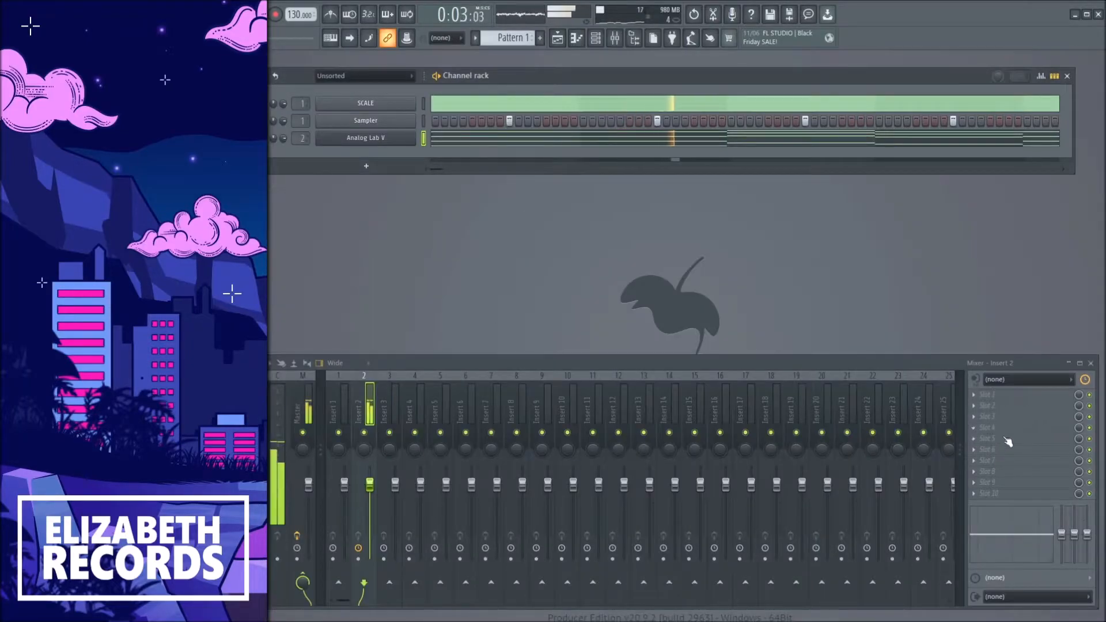
# Open Analog Lab V to check the Explorer Of Wonders preset, then close it and play the song.
pyautogui.click(387, 138)
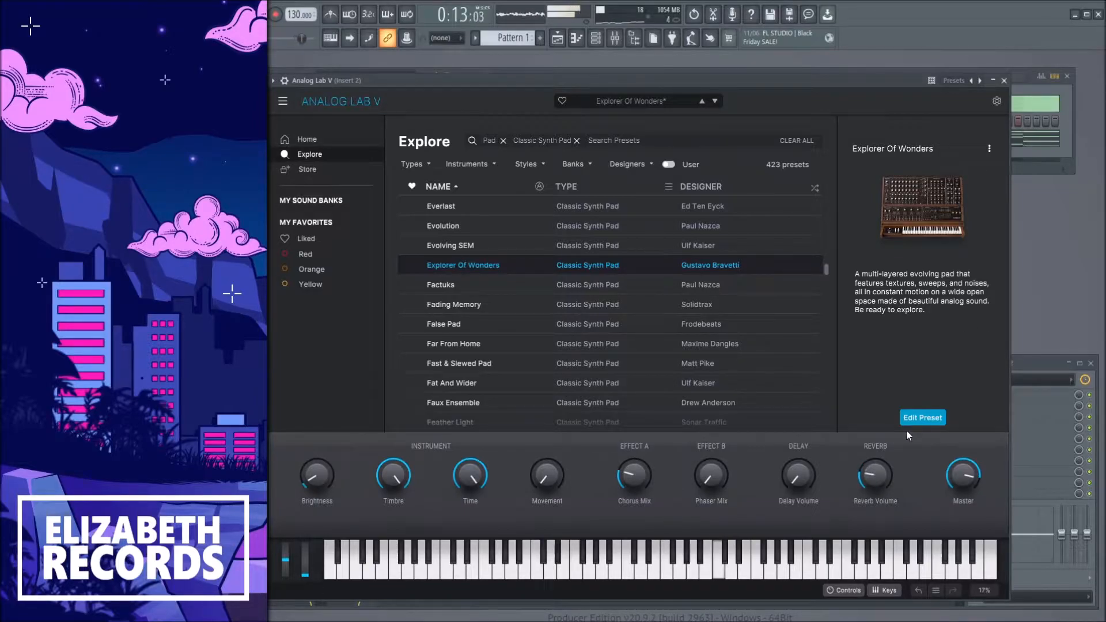
pyautogui.click(1004, 80)
pyautogui.press('space')
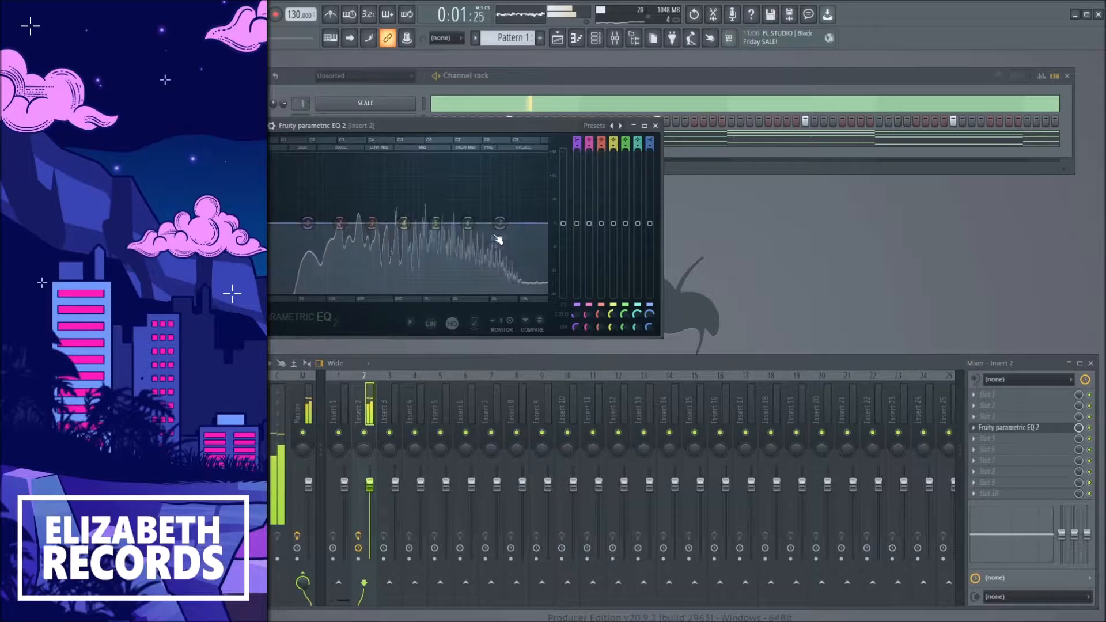
# Add Fruity parametric EQ 2 to the Analog Lab V mixer insert.
pyautogui.moveTo(500, 223); pyautogui.dragTo(454, 298)
pyautogui.press('Escape')
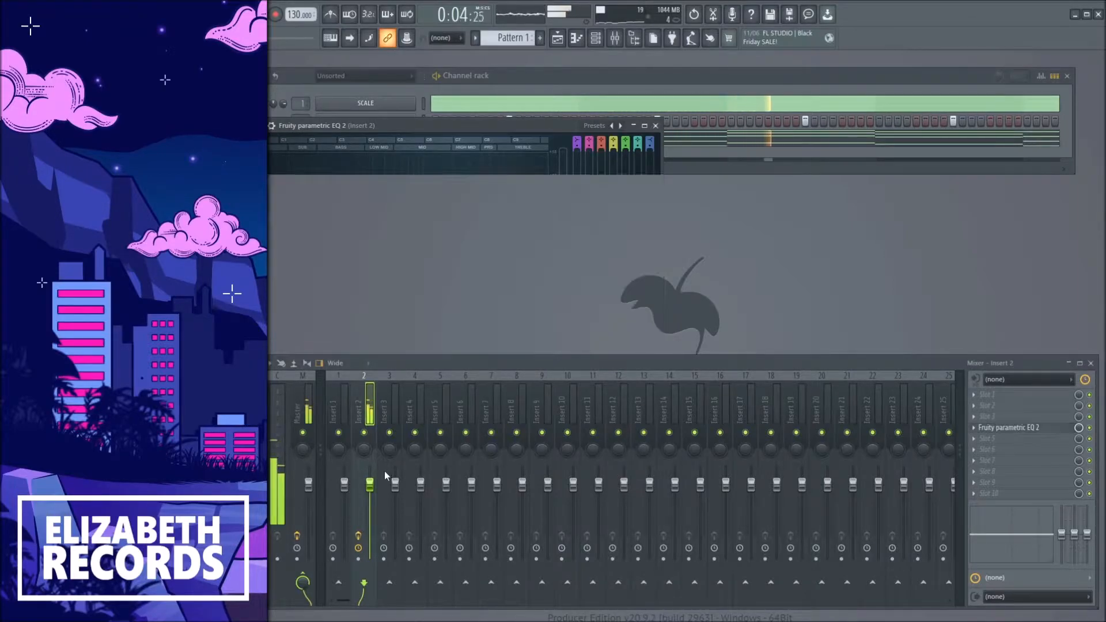
# Lower mixer insert 2's fader slightly and raise the tempo to 133 BPM.
pyautogui.moveTo(370, 485); pyautogui.dragTo(370, 496)
pyautogui.moveTo(296, 15); pyautogui.dragTo(296, 8)
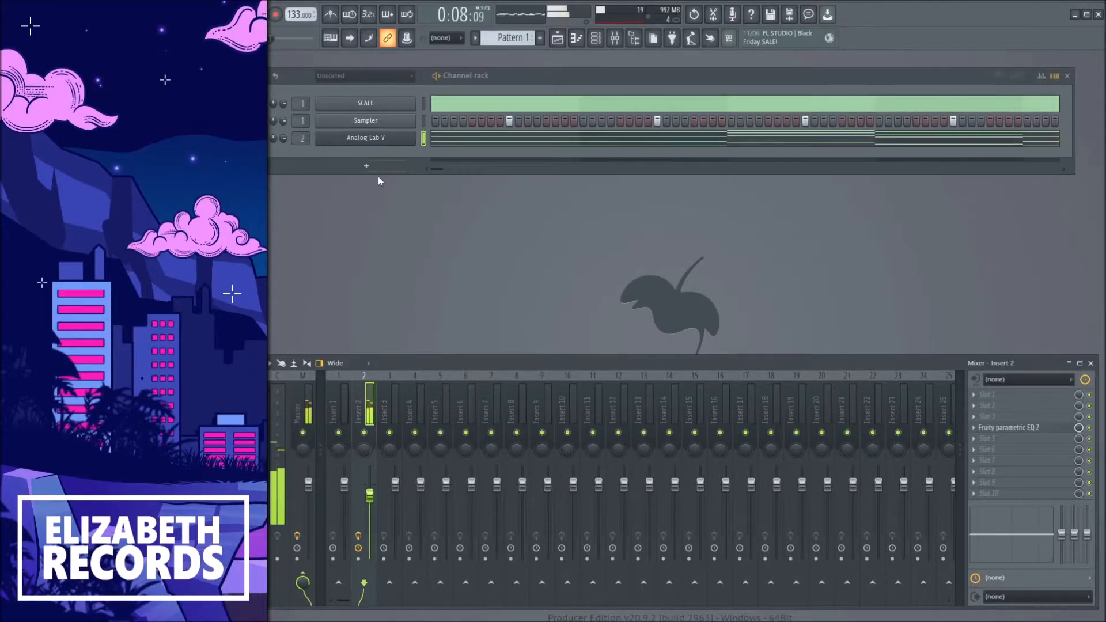
# Add Omnisphere, search its patches for pad, load Pad - First Chance and close the window.
pyautogui.click(418, 391)
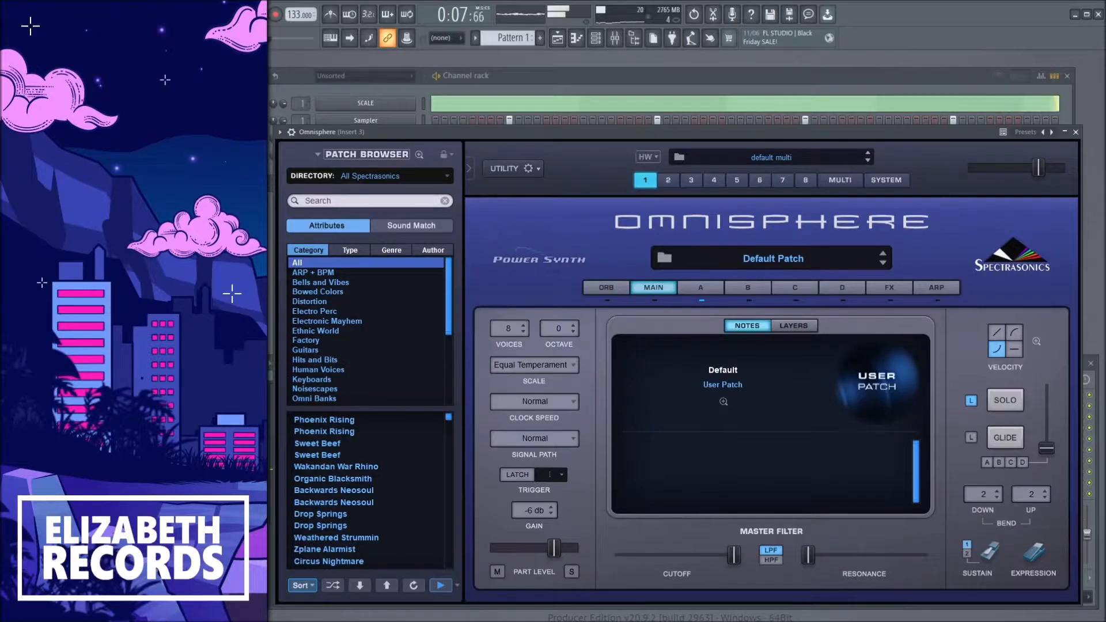
pyautogui.click(343, 202)
pyautogui.write('pad')
pyautogui.click(337, 585)
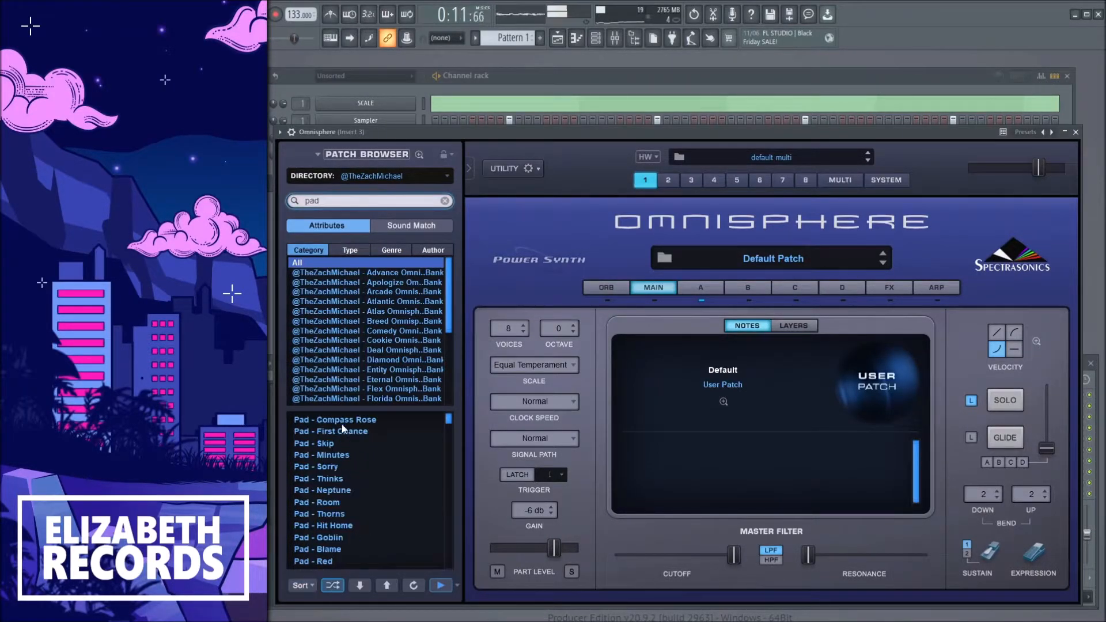
pyautogui.click(341, 424)
pyautogui.click(363, 432)
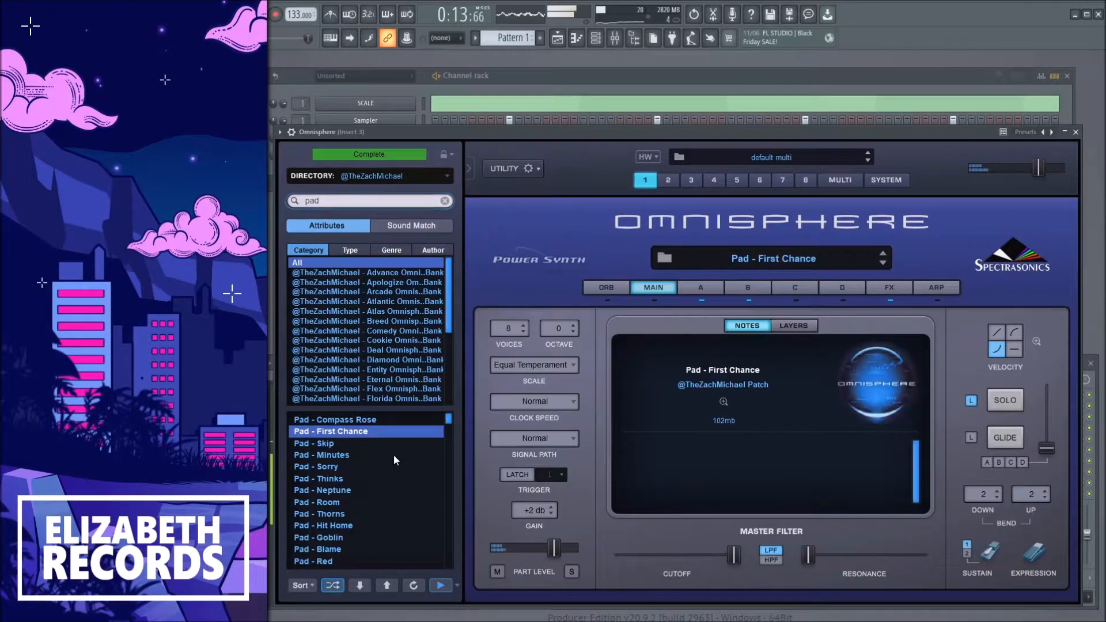
pyautogui.click(1076, 132)
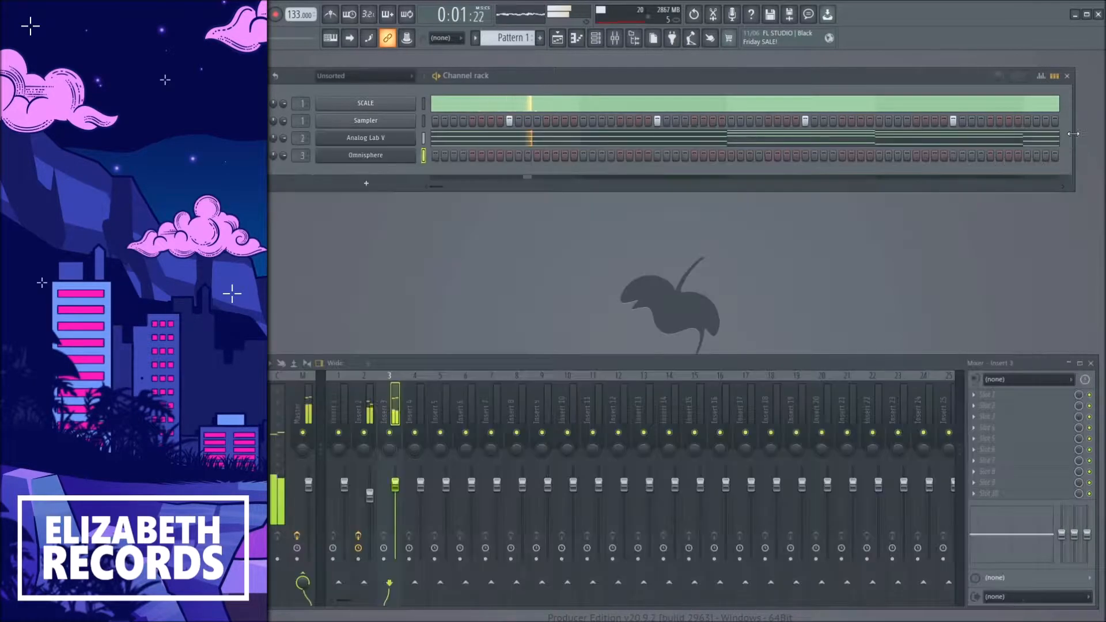
# Copy the top melody notes from Analog Lab V's piano roll and paste them into the Omnisphere channel.
pyautogui.click(435, 139)
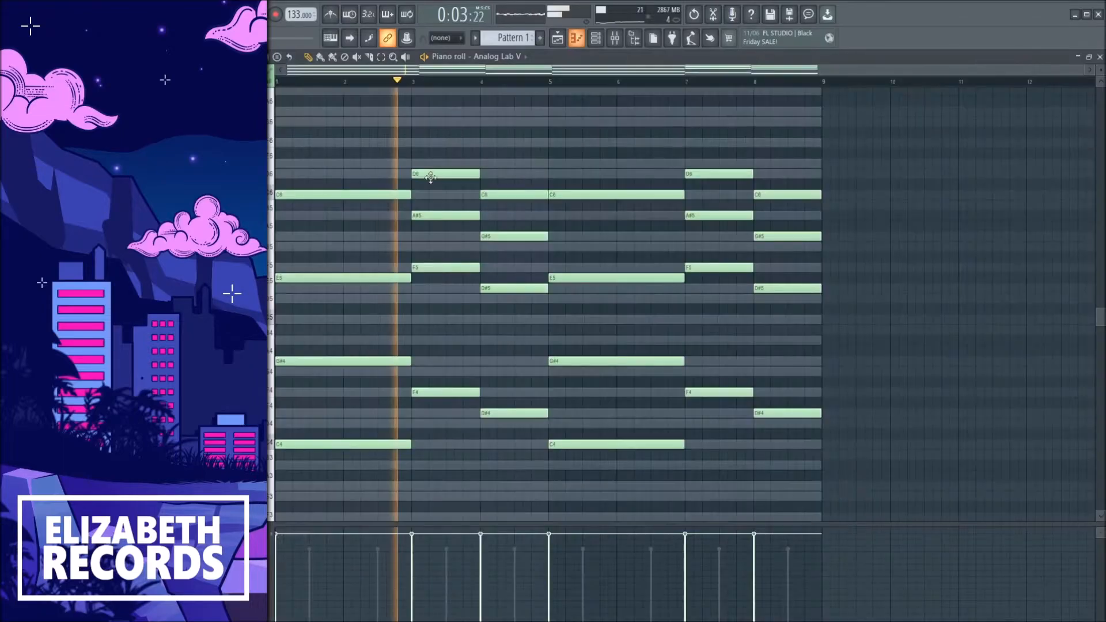
pyautogui.keyDown('ctrl'); pyautogui.keyDown('shift'); pyautogui.click(370, 288); pyautogui.keyUp('shift'); pyautogui.keyUp('ctrl')
pyautogui.keyDown('ctrl'); pyautogui.keyDown('shift'); pyautogui.click(435, 309); pyautogui.keyUp('shift'); pyautogui.keyUp('ctrl')
pyautogui.keyDown('ctrl'); pyautogui.keyDown('shift'); pyautogui.click(502, 330); pyautogui.keyUp('shift'); pyautogui.keyUp('ctrl')
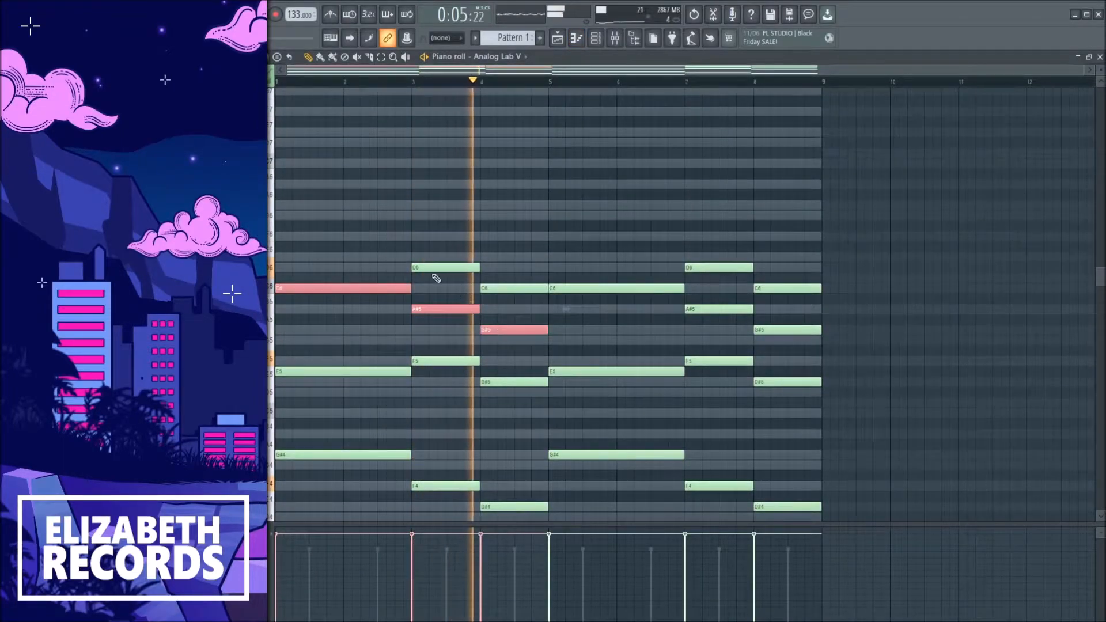
pyautogui.press('F7')
pyautogui.rightClick(369, 158)
pyautogui.click(380, 164)
pyautogui.hotkey('ctrl', 'v')
pyautogui.press('space')
pyautogui.press('space')
pyautogui.hotkey('ctrl', 'b')
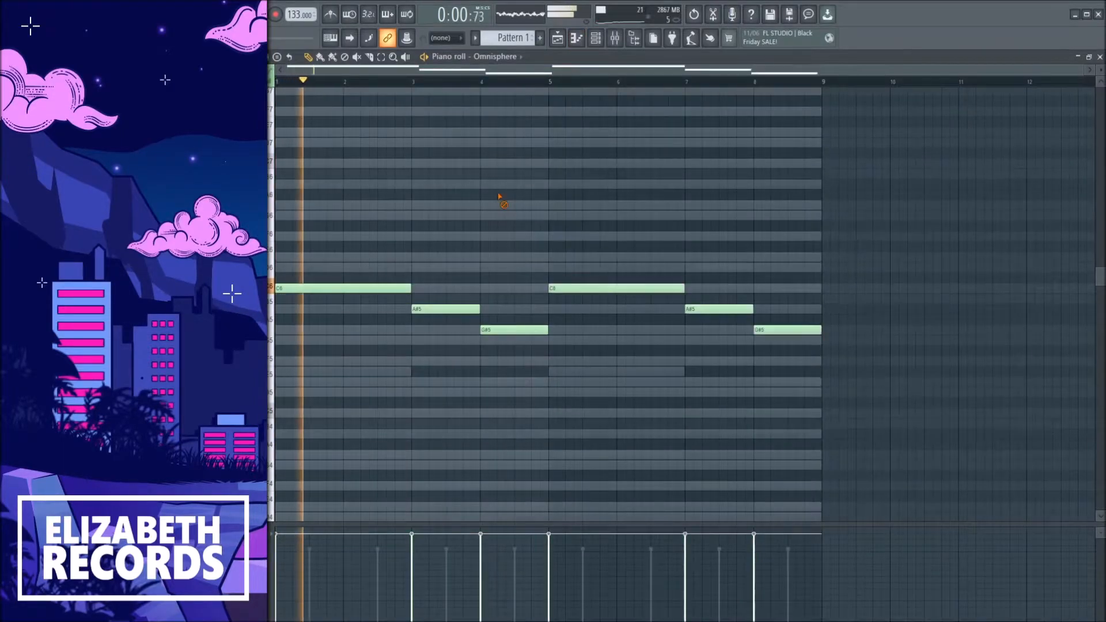
# Lower mixer insert 3's fader for the Omnisphere channel.
pyautogui.press('F7')
pyautogui.moveTo(396, 484); pyautogui.dragTo(395, 521)
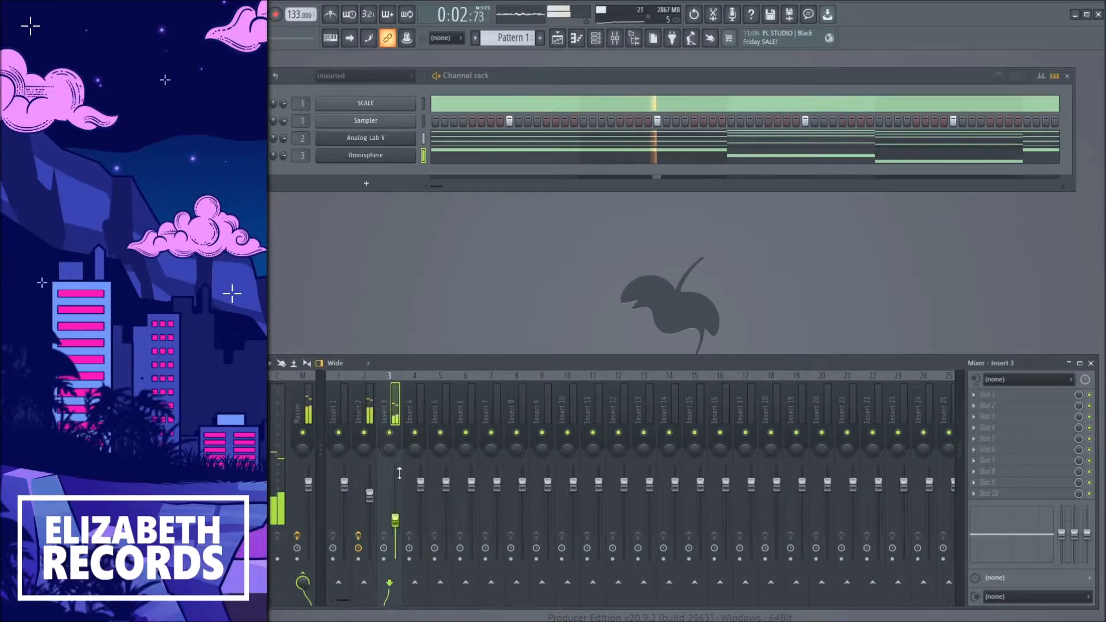
pyautogui.press('F7')
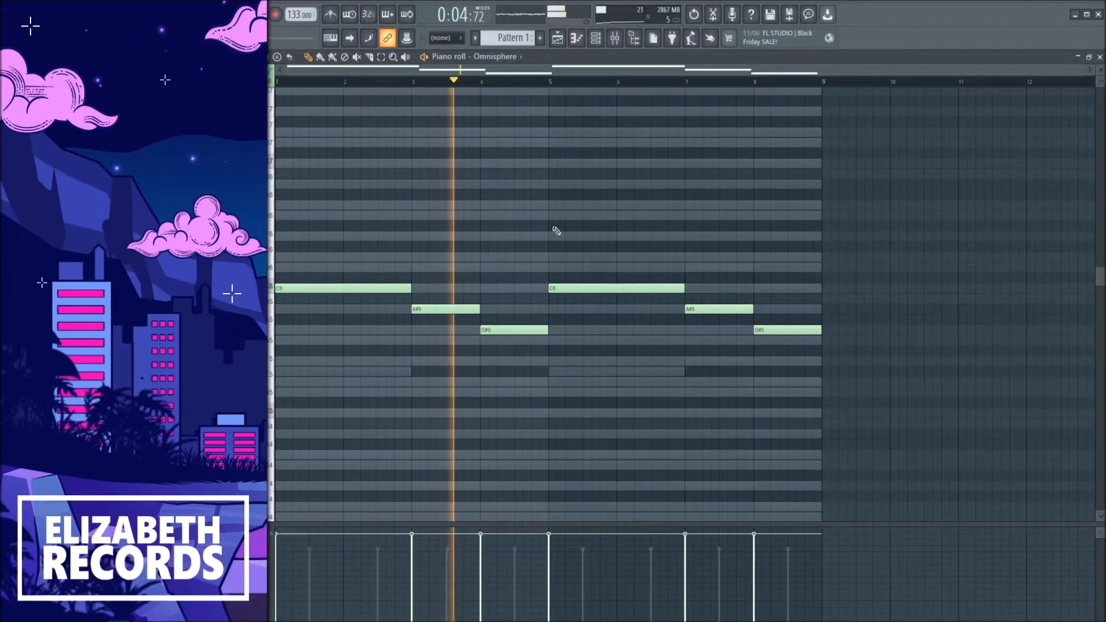
pyautogui.press('F7')
# Review the Analog Lab V and Omnisphere note patterns and velocities while playing the pattern.
pyautogui.click(440, 139)
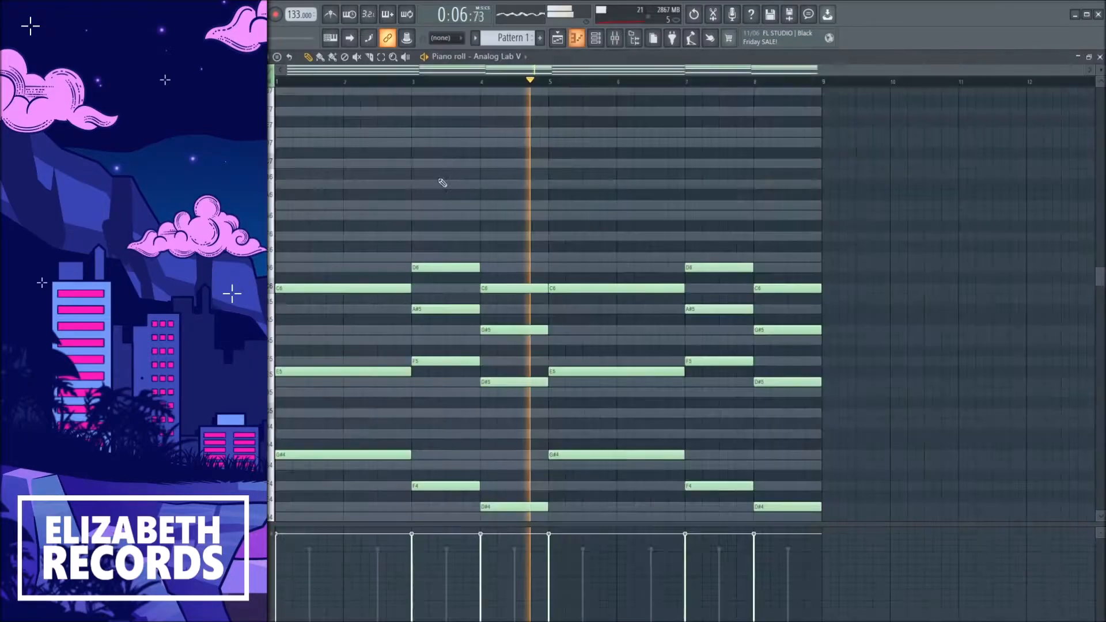
pyautogui.moveTo(436, 252); pyautogui.dragTo(506, 303)
pyautogui.press('space')
pyautogui.moveTo(399, 253); pyautogui.dragTo(526, 301)
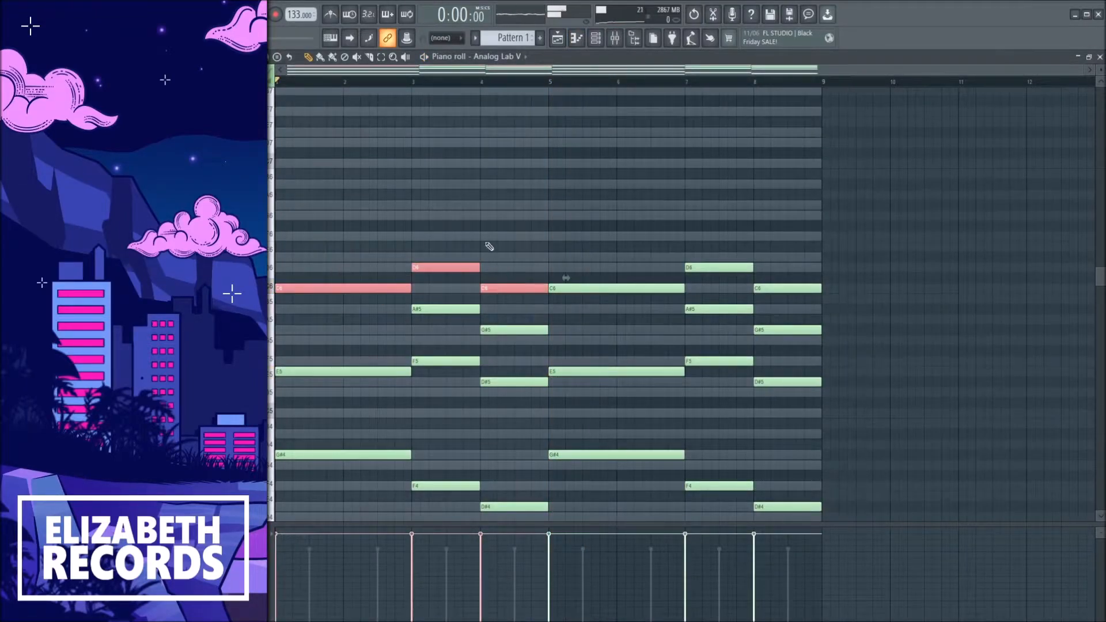
pyautogui.click(526, 238)
pyautogui.scroll(-2, 522, 241)
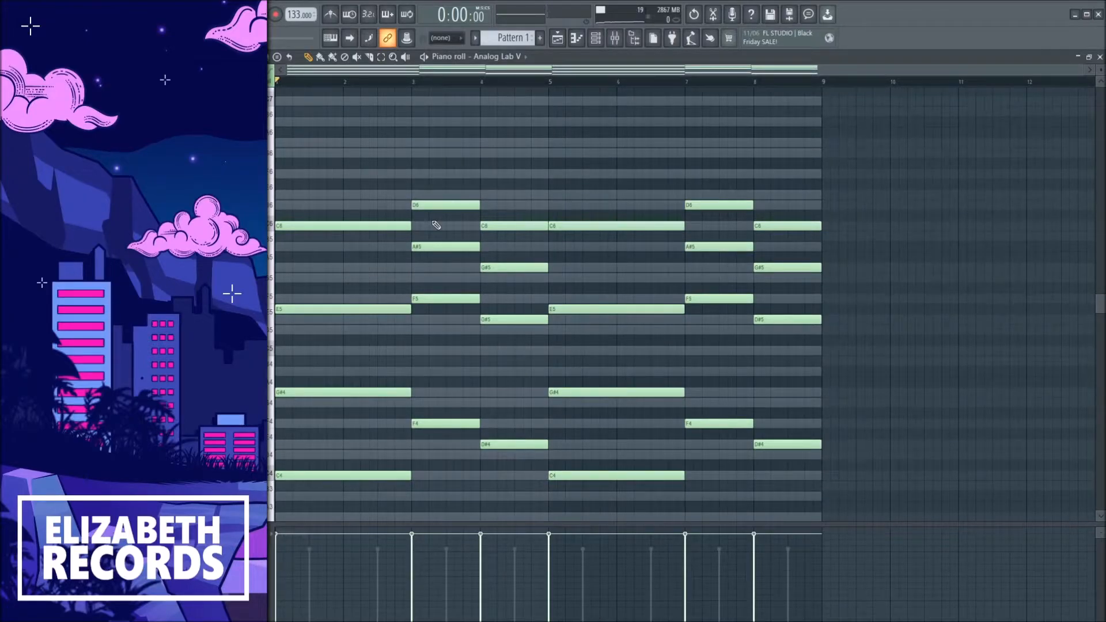
pyautogui.press('F7')
pyautogui.press('F7')
pyautogui.press('F7')
pyautogui.click(414, 138)
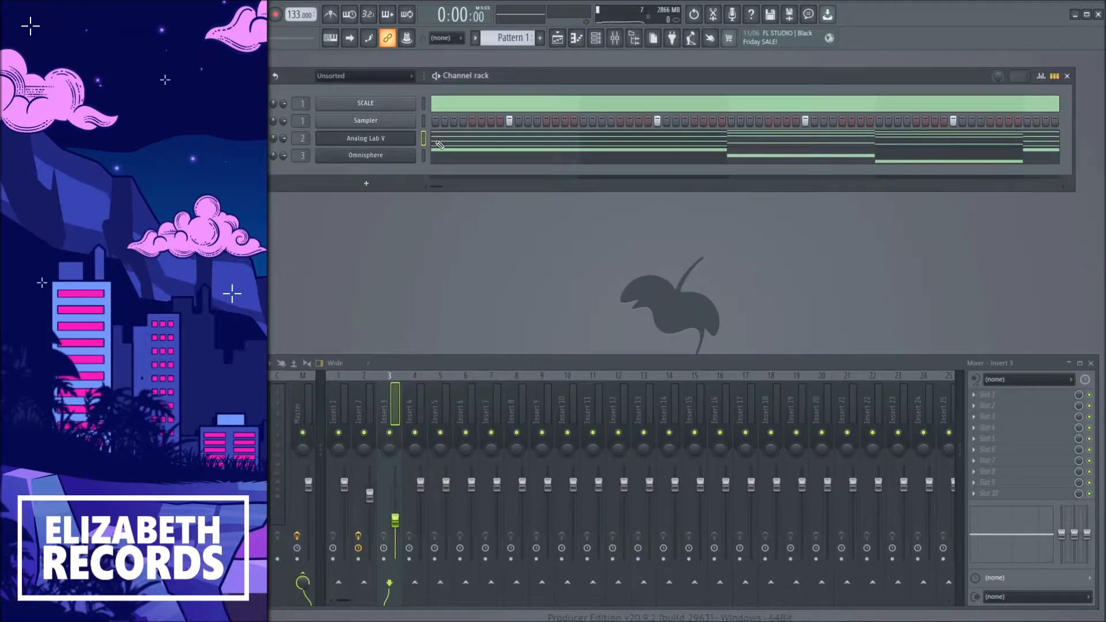
pyautogui.click(439, 144)
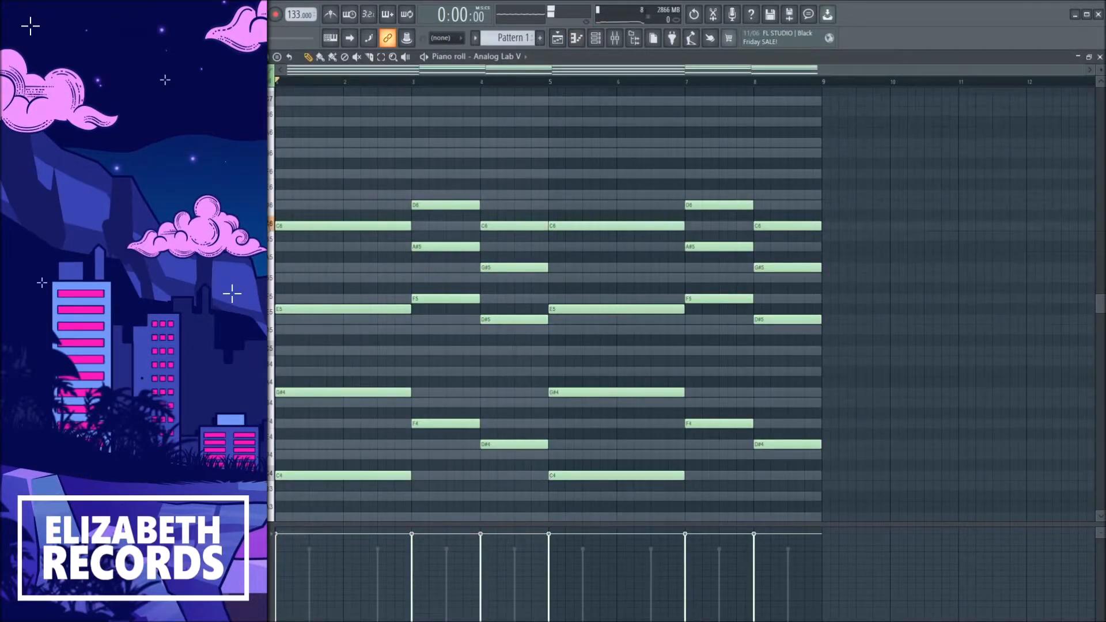
pyautogui.press('F7')
pyautogui.rightClick(439, 156)
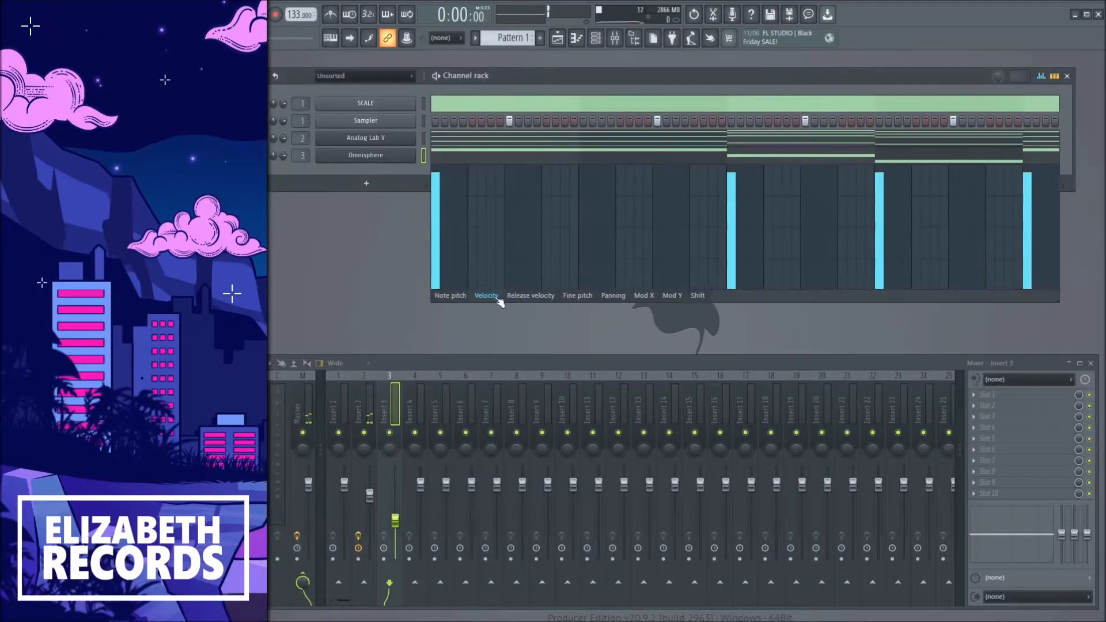
pyautogui.press('F7')
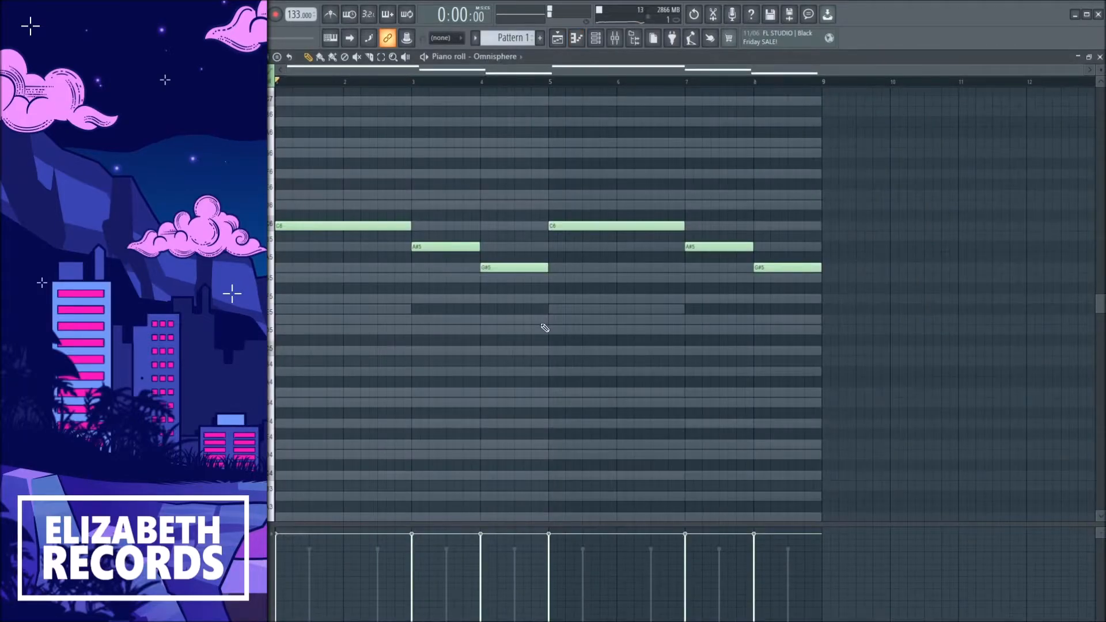
pyautogui.press('F7')
pyautogui.press('space')
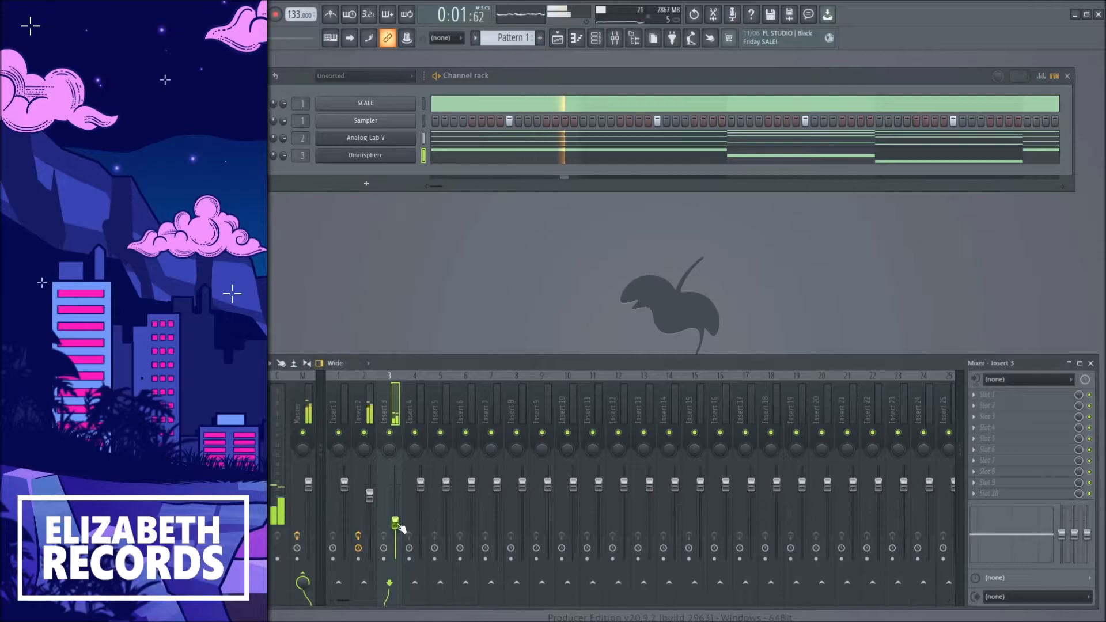
# Raise mixer insert 3's fader for the Omnisphere channel.
pyautogui.click(404, 159)
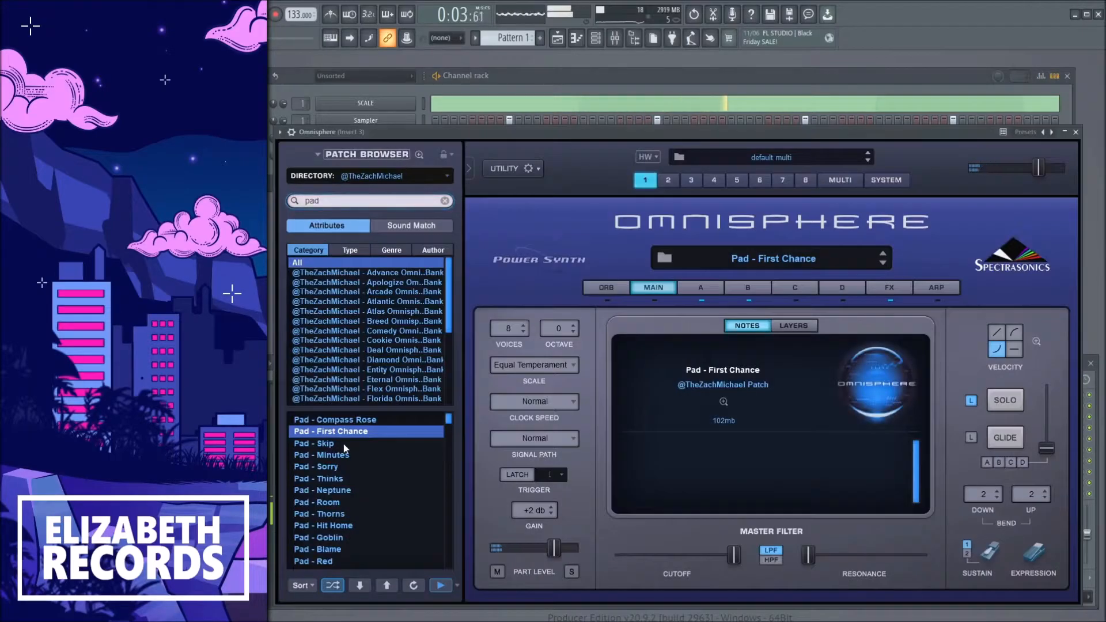
pyautogui.press('Escape')
pyautogui.moveTo(396, 522); pyautogui.dragTo(396, 494)
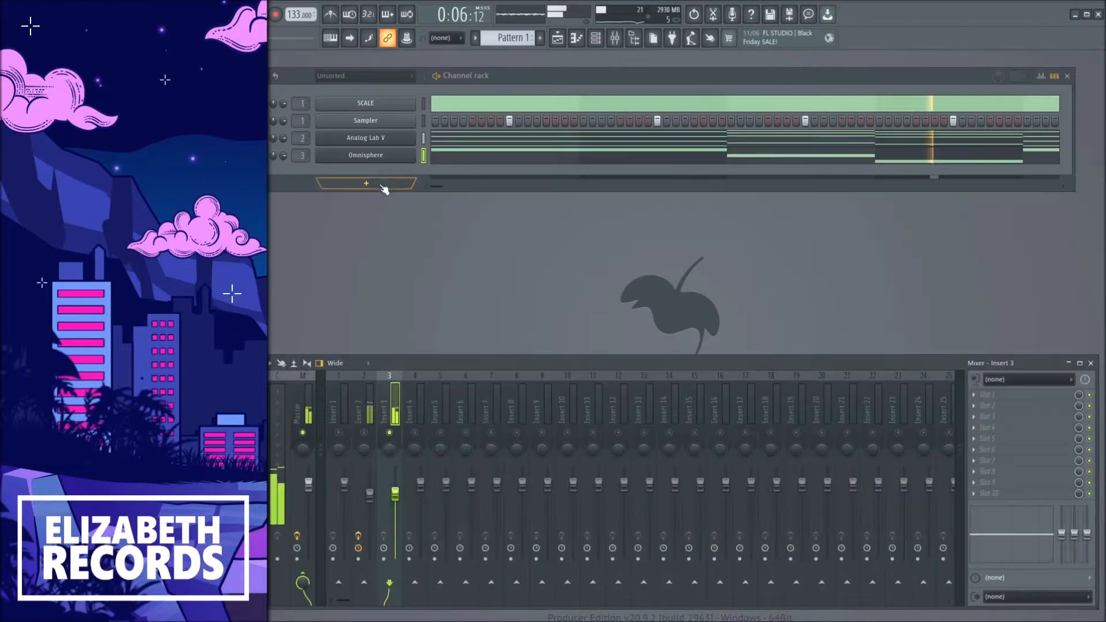
# Load the Pad - Minutes patch in Omnisphere and raise insert 3's fader slightly.
pyautogui.click(379, 155)
pyautogui.click(360, 454)
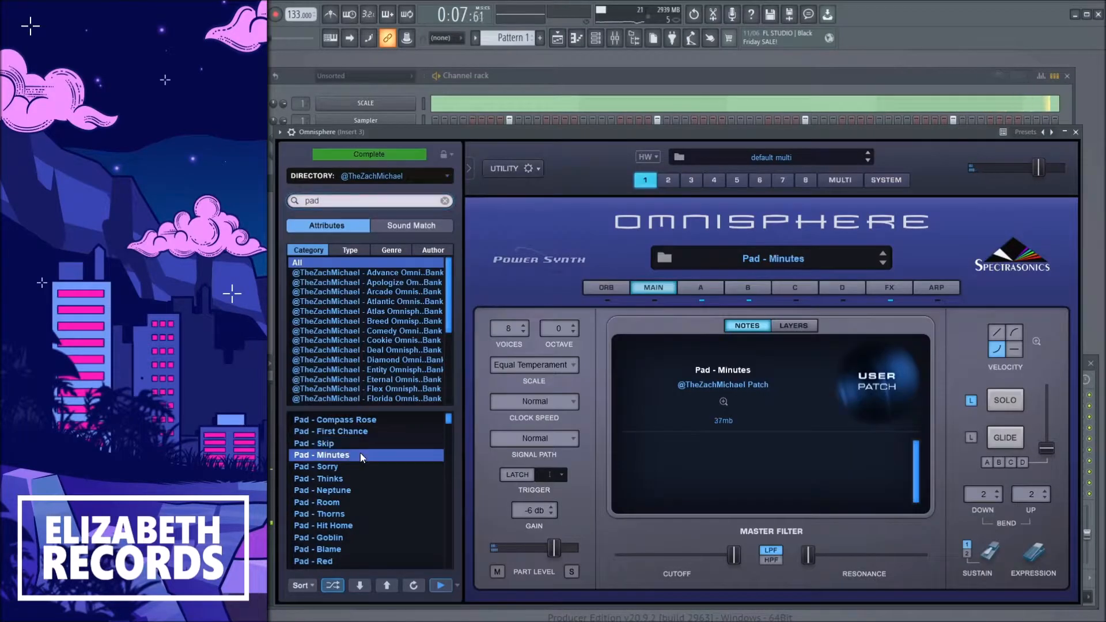
pyautogui.press('Escape')
pyautogui.moveTo(396, 500); pyautogui.dragTo(402, 486)
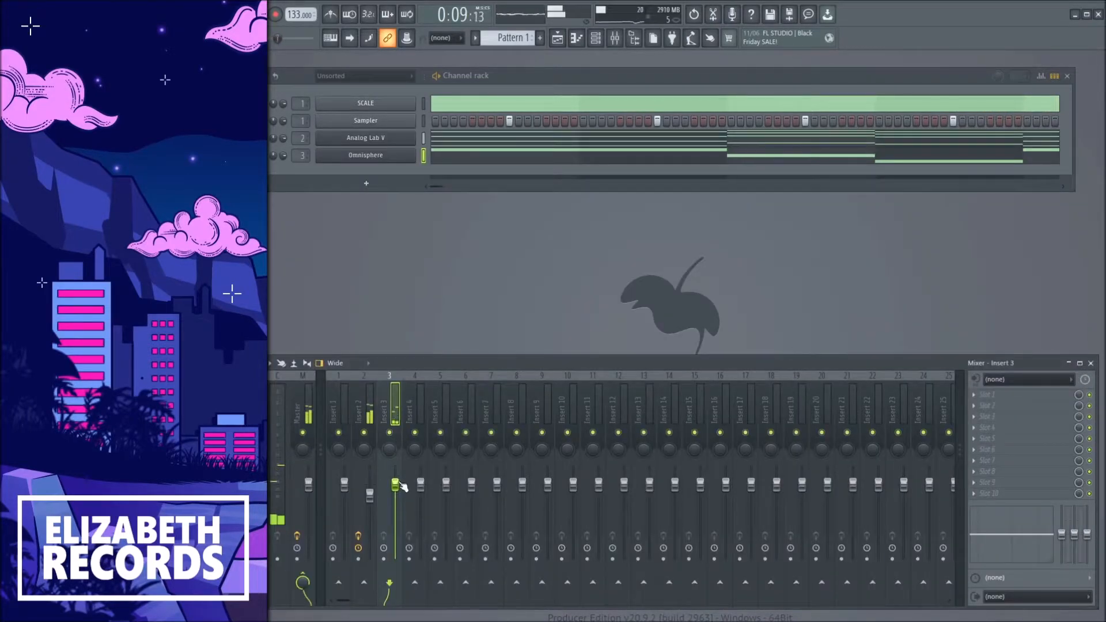
# Audition other pad patches from Omnisphere's filtered patch list.
pyautogui.click(385, 163)
pyautogui.click(361, 456)
pyautogui.click(351, 464)
pyautogui.click(354, 468)
pyautogui.scroll(-1, 354, 466)
pyautogui.click(354, 466)
pyautogui.scroll(-1, 354, 465)
pyautogui.click(354, 465)
pyautogui.press('Escape')
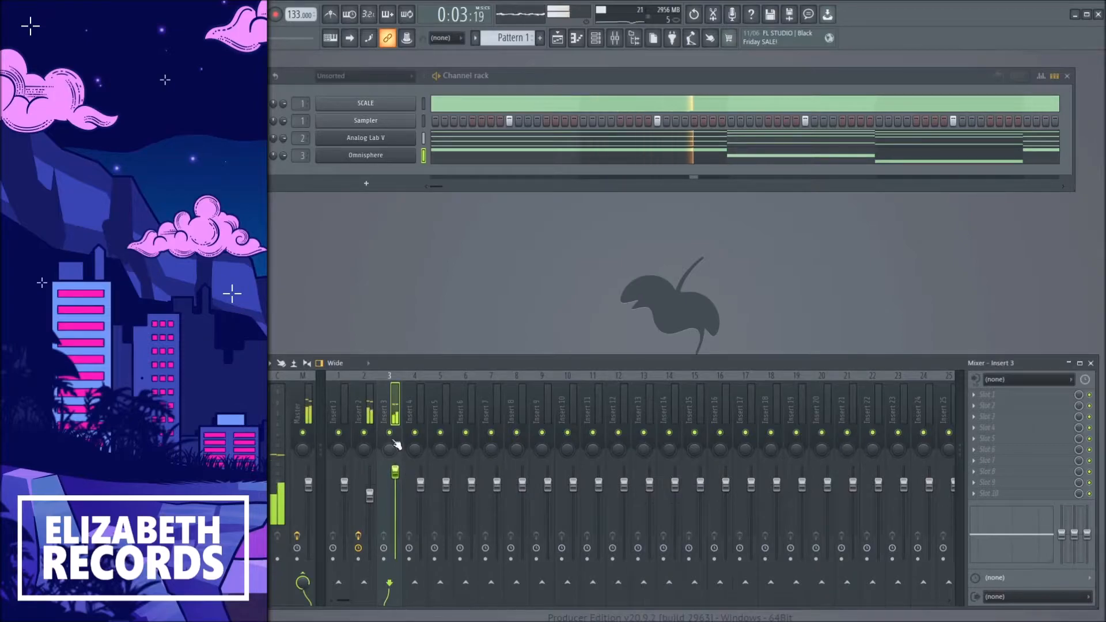
# Load the Pad - Hit Home patch in Omnisphere.
pyautogui.click(399, 156)
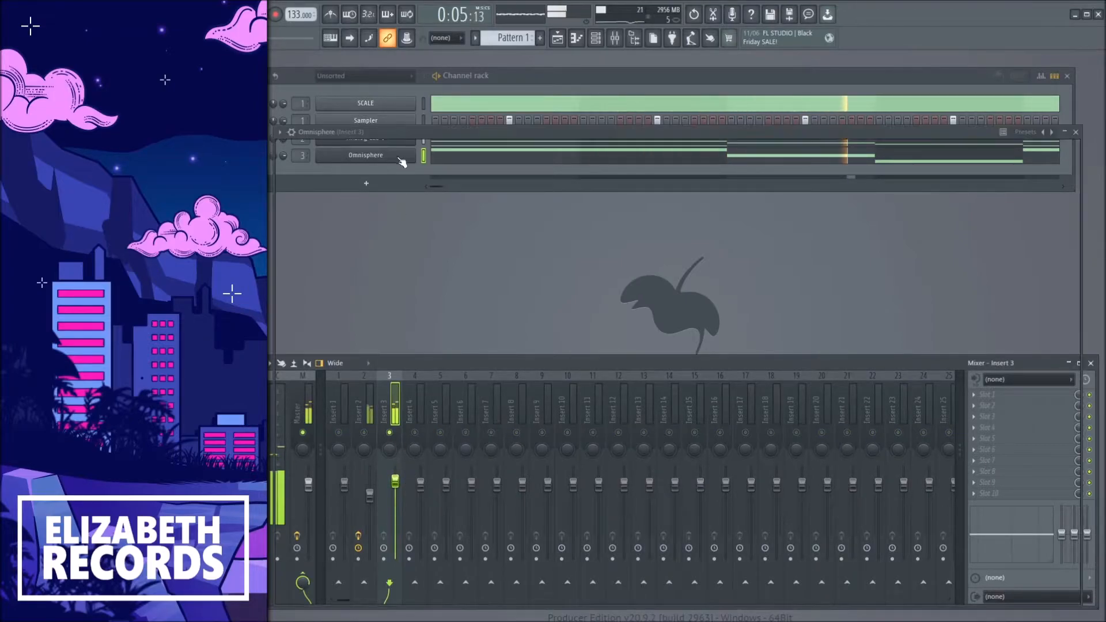
pyautogui.click(369, 477)
pyautogui.scroll(-1, 368, 476)
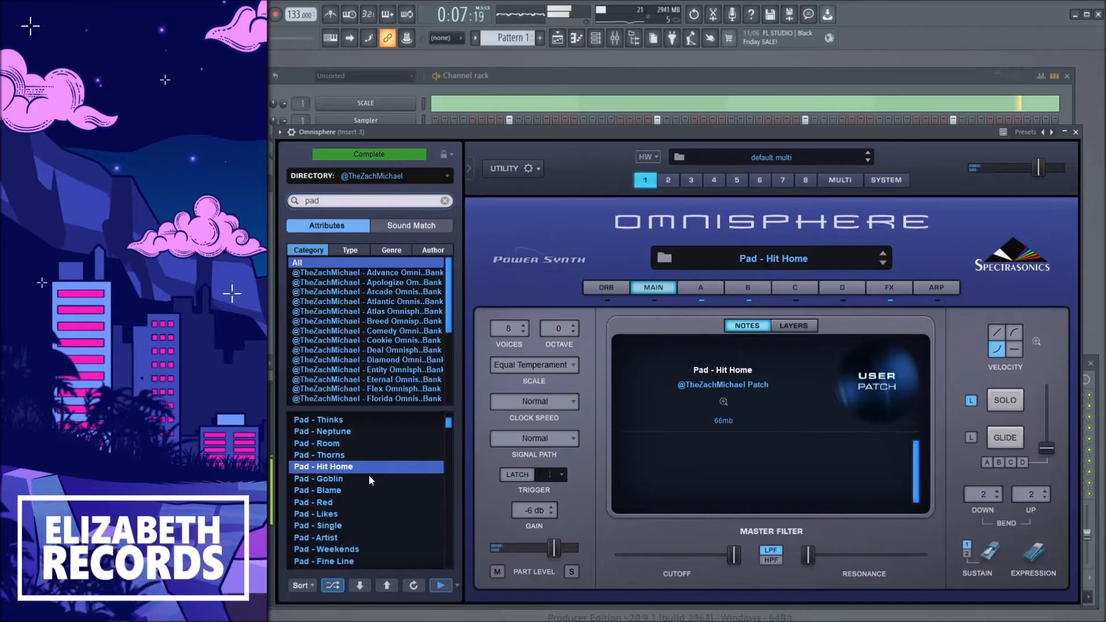
pyautogui.press('Escape')
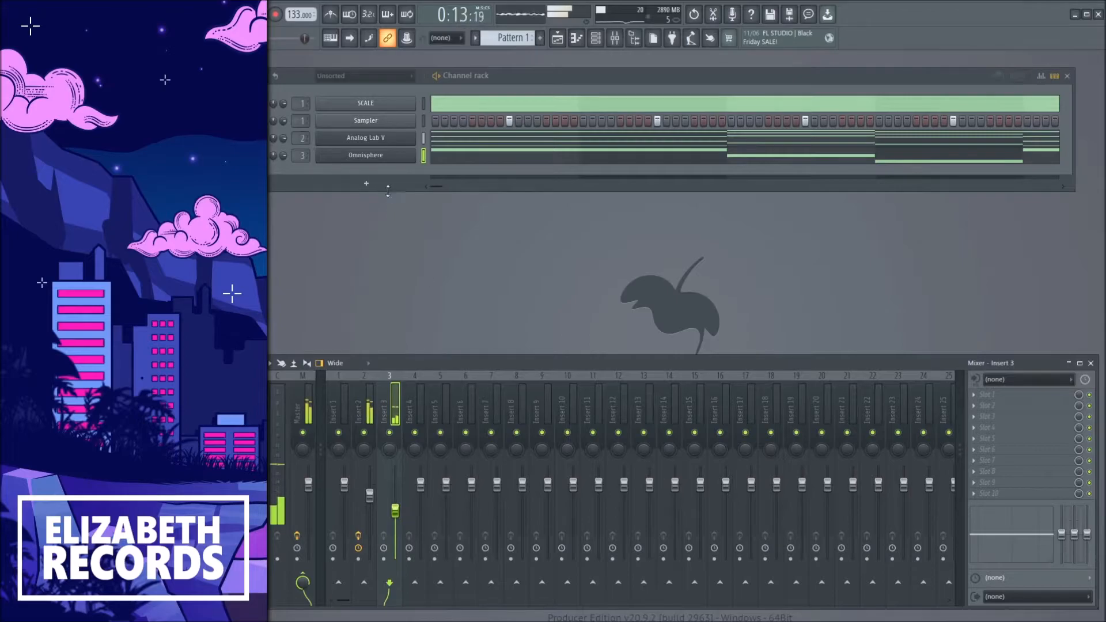
# Add a D-50 channel and step through its presets to 2-7: Nylon Atmosphere.
pyautogui.click(386, 186)
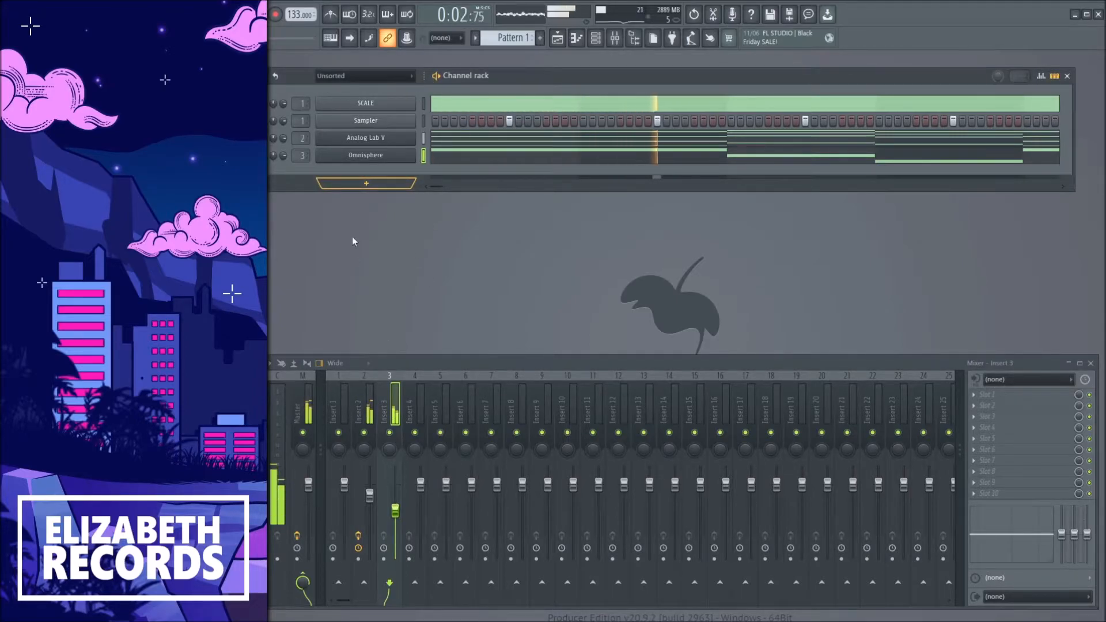
pyautogui.click(364, 220)
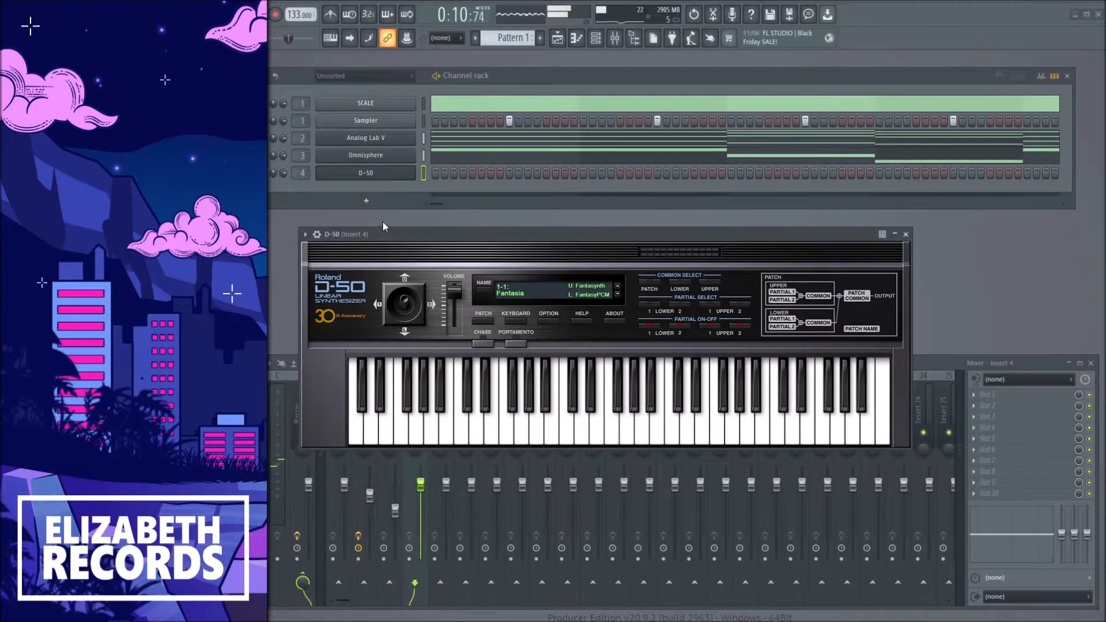
pyautogui.click(619, 294)
pyautogui.click(619, 294)
pyautogui.click(619, 294)
pyautogui.click(619, 295)
pyautogui.click(619, 295)
pyautogui.click(619, 294)
pyautogui.click(618, 295)
pyautogui.click(619, 294)
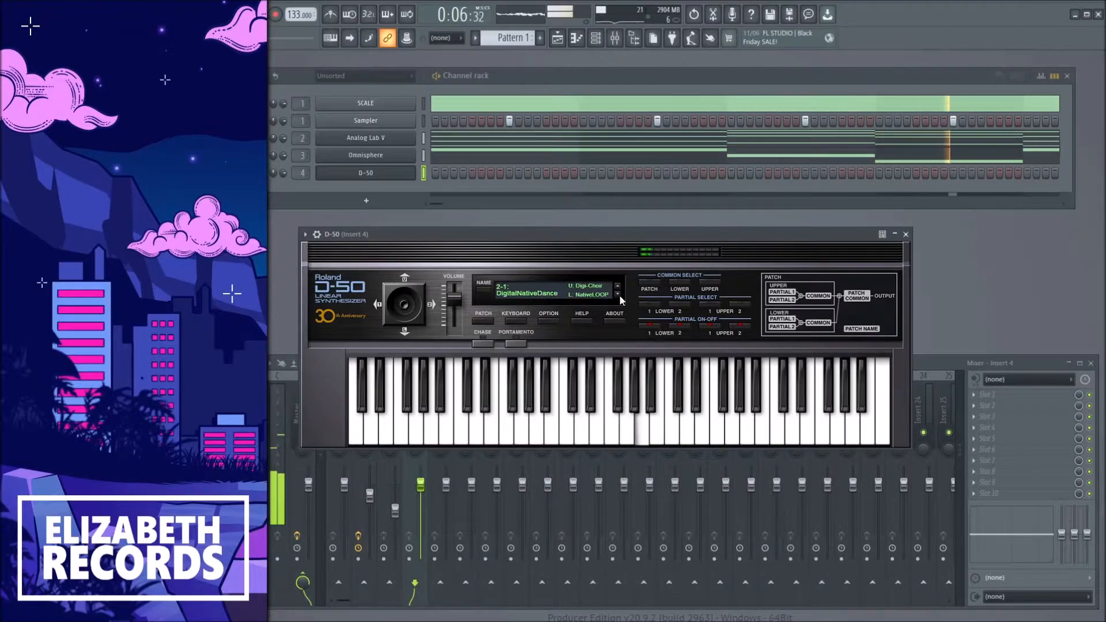
pyautogui.click(619, 294)
pyautogui.click(619, 294)
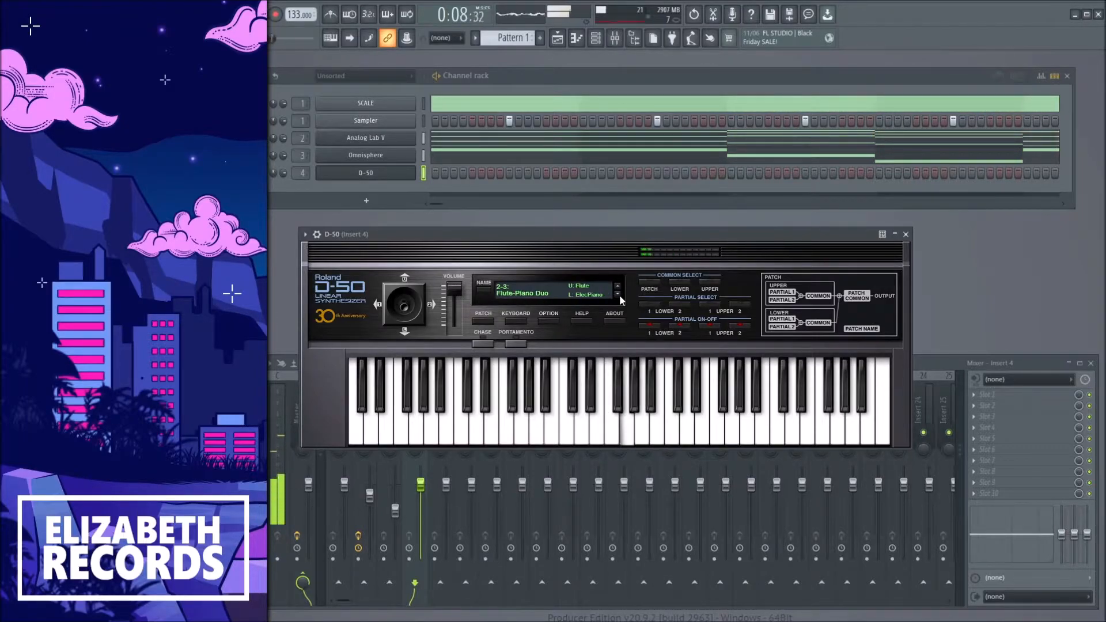
pyautogui.click(619, 294)
pyautogui.click(618, 295)
pyautogui.click(619, 294)
pyautogui.click(619, 294)
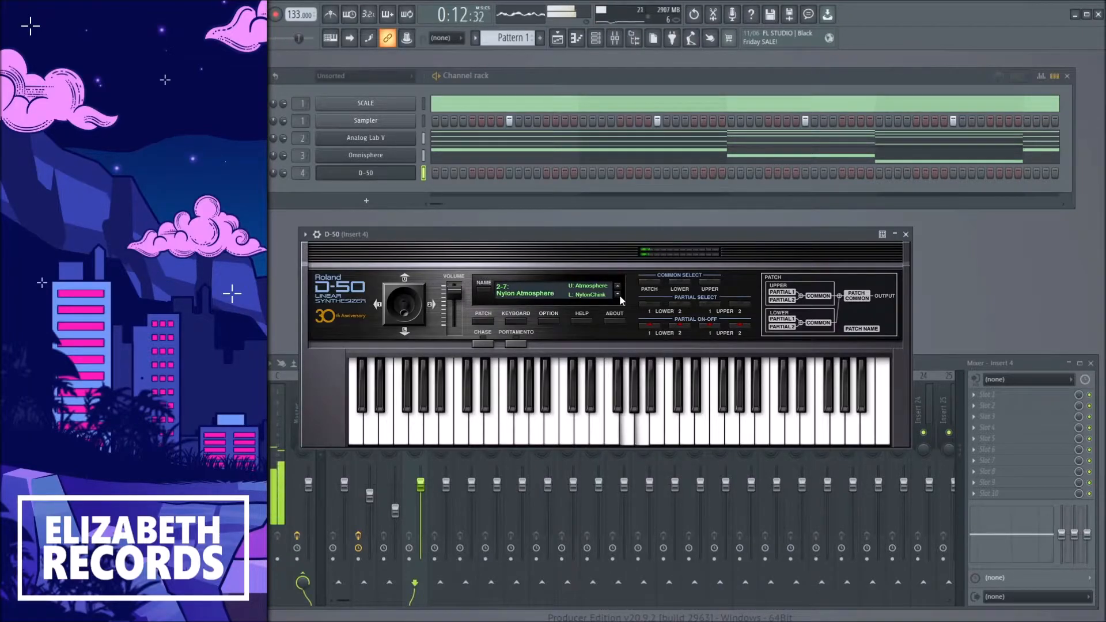
# Paste the copied notes into the D-50 channel and play them back in its piano roll.
pyautogui.click(906, 234)
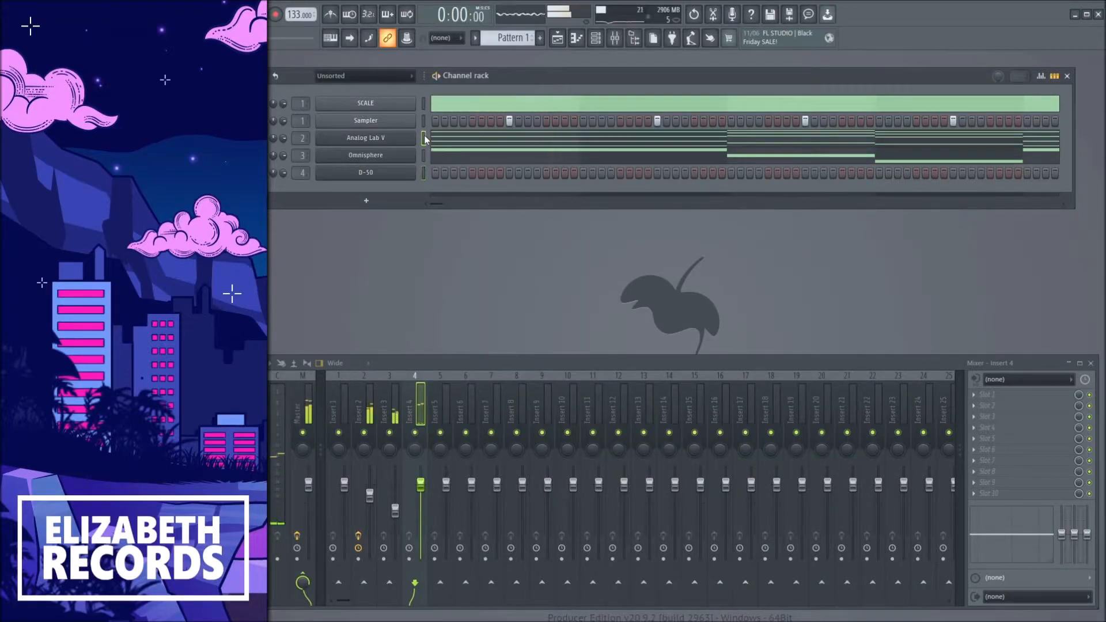
pyautogui.hotkey('ctrl', 'v')
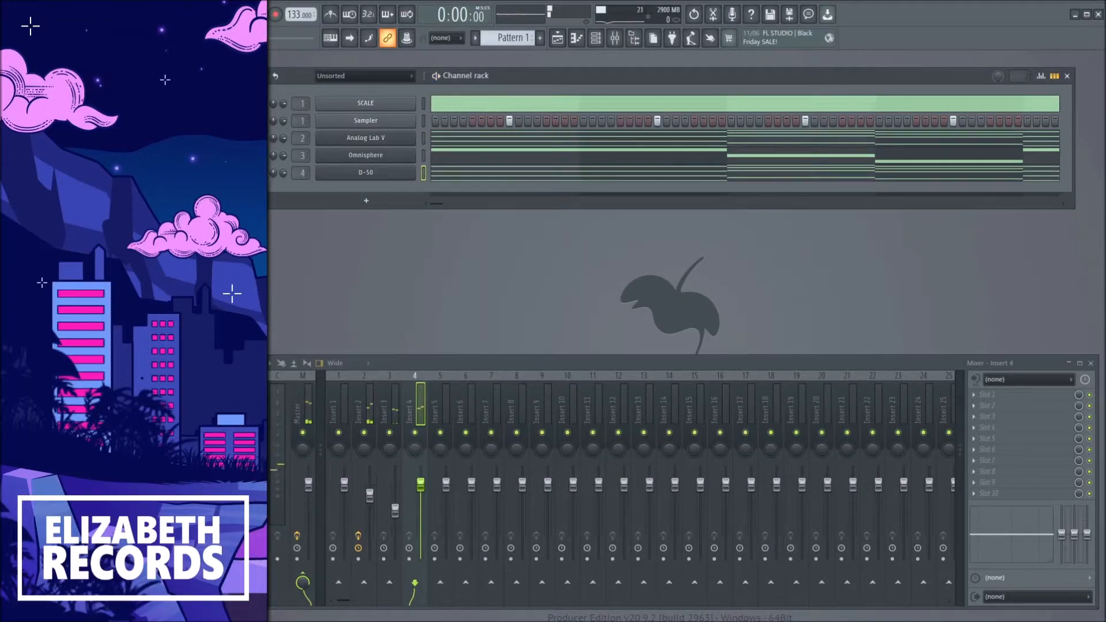
pyautogui.click(432, 172)
pyautogui.scroll(-2, 494, 198)
pyautogui.press('space')
pyautogui.scroll(2, 605, 308)
pyautogui.press('space')
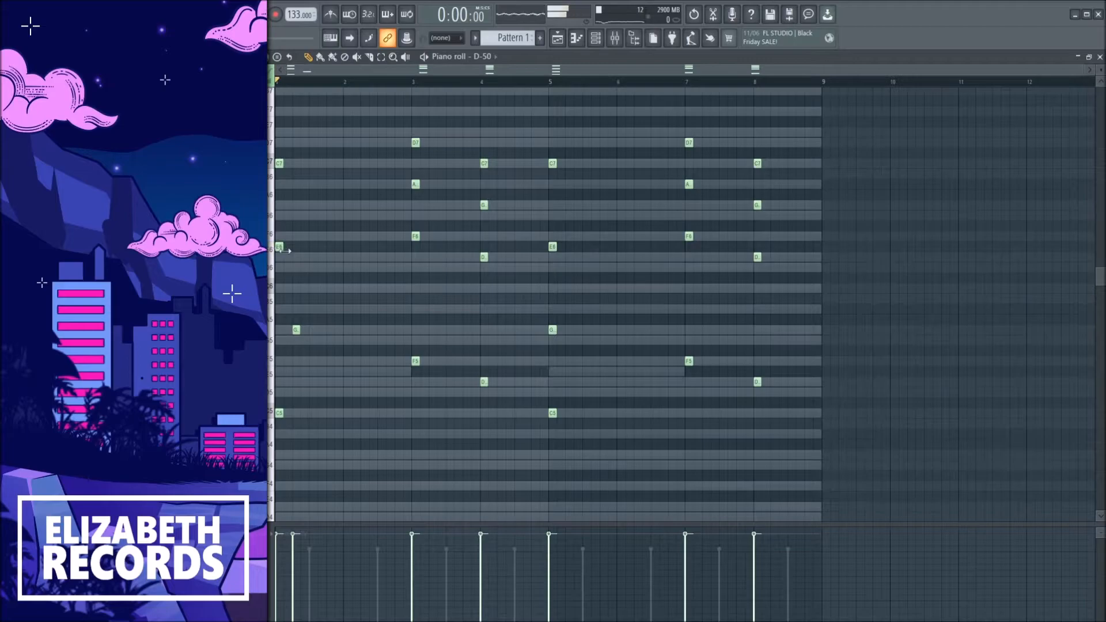
pyautogui.scroll(4, 353, 279)
pyautogui.scroll(-4, 353, 279)
pyautogui.press('F7')
# Select the two long E5 notes in Analog Lab V's piano roll.
pyautogui.click(429, 140)
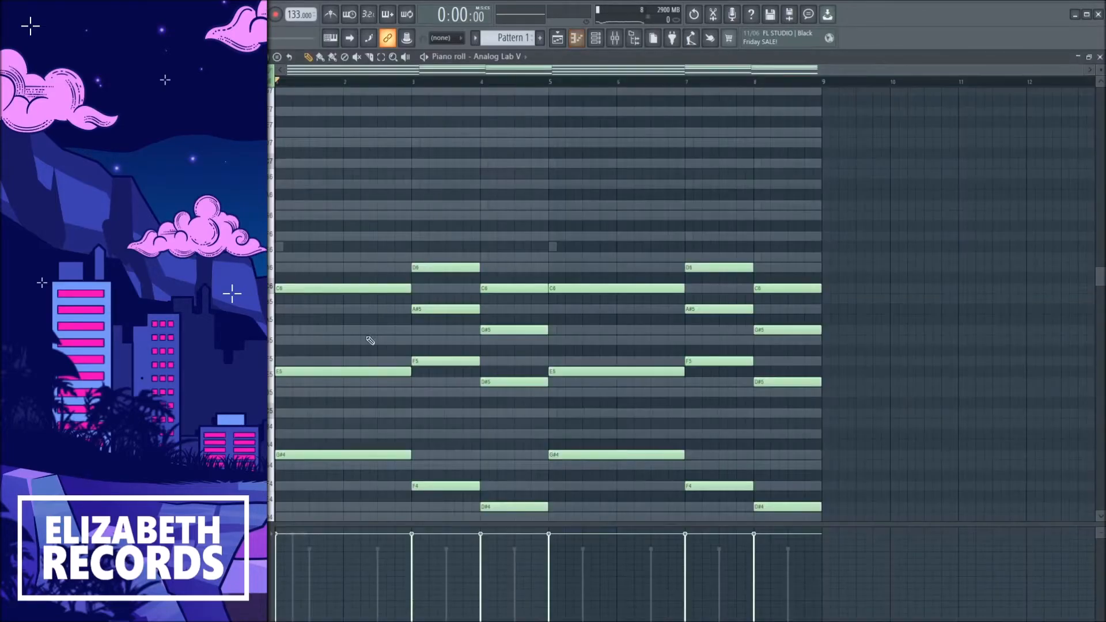
pyautogui.keyDown('ctrl'); pyautogui.click(344, 371); pyautogui.keyUp('ctrl')
pyautogui.keyDown('ctrl'); pyautogui.click(573, 371); pyautogui.keyUp('ctrl')
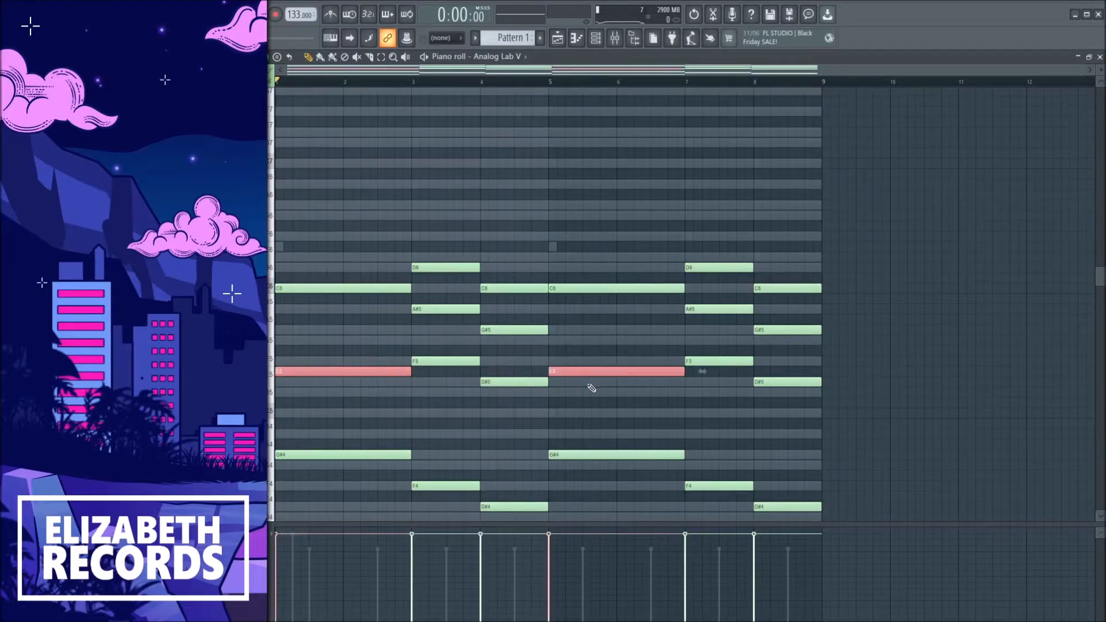
pyautogui.press('F7')
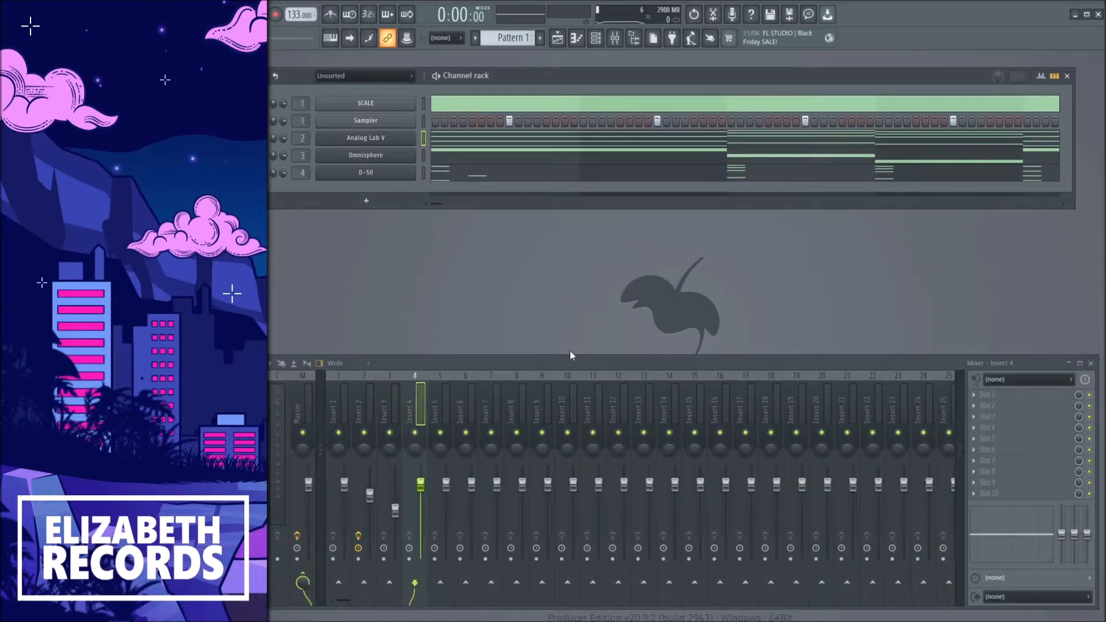
# Transpose the SCALE channel's guide notes down nine semitones and back up six.
pyautogui.click(391, 110)
pyautogui.press('F7')
pyautogui.scroll(5, 583, 261)
pyautogui.hotkey('shift', 'Down')
pyautogui.hotkey('shift', 'Down')
pyautogui.hotkey('shift', 'Down')
pyautogui.hotkey('shift', 'Down')
pyautogui.hotkey('shift', 'Down')
pyautogui.hotkey('shift', 'Down')
pyautogui.hotkey('shift', 'Down')
pyautogui.hotkey('shift', 'Down')
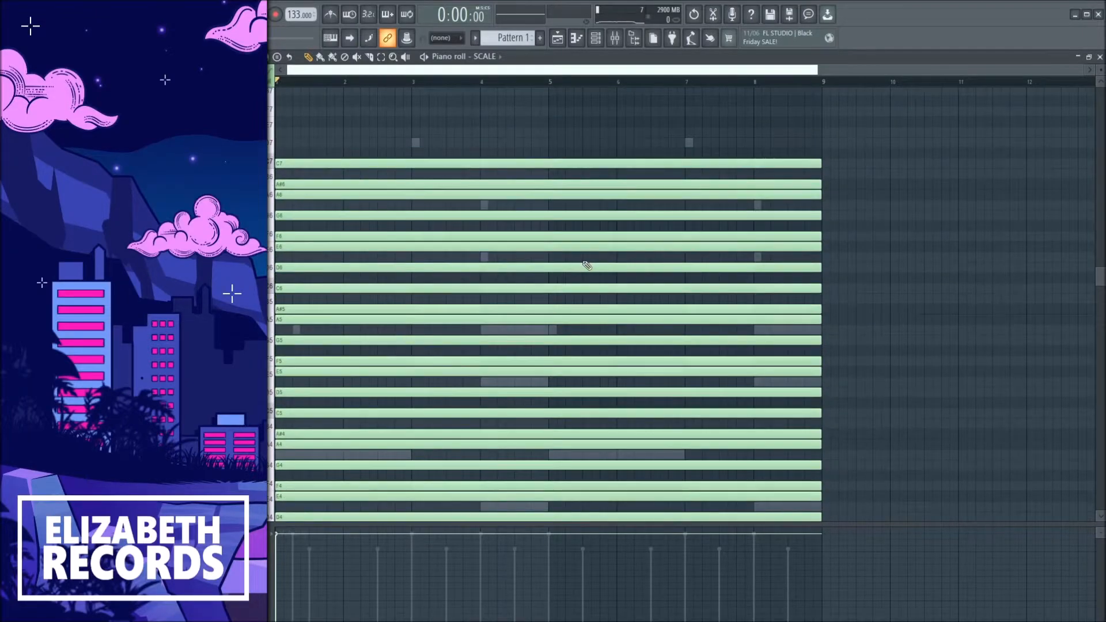
pyautogui.hotkey('shift', 'Down')
pyautogui.hotkey('shift', 'Down')
pyautogui.hotkey('shift', 'Down')
pyautogui.hotkey('shift', 'Down')
pyautogui.scroll(-10, 582, 261)
pyautogui.scroll(7, 586, 263)
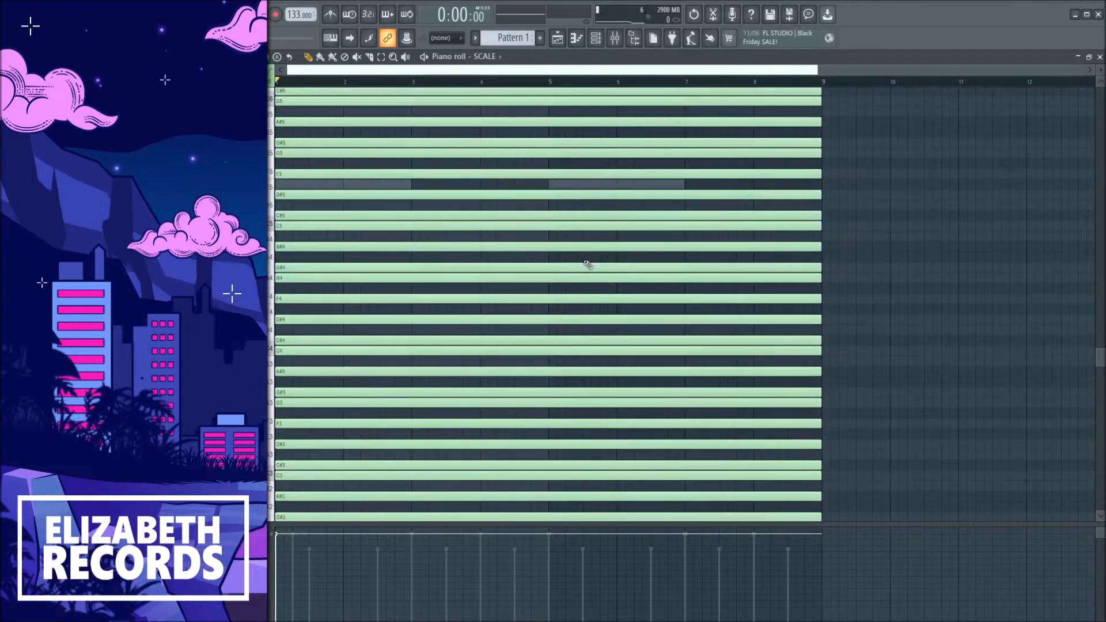
pyautogui.scroll(3, 576, 265)
pyautogui.hotkey('shift', 'Up')
pyautogui.hotkey('shift', 'Up')
pyautogui.hotkey('shift', 'Up')
pyautogui.hotkey('shift', 'Up')
pyautogui.hotkey('shift', 'Up')
pyautogui.hotkey('shift', 'Up')
pyautogui.hotkey('shift', 'Up')
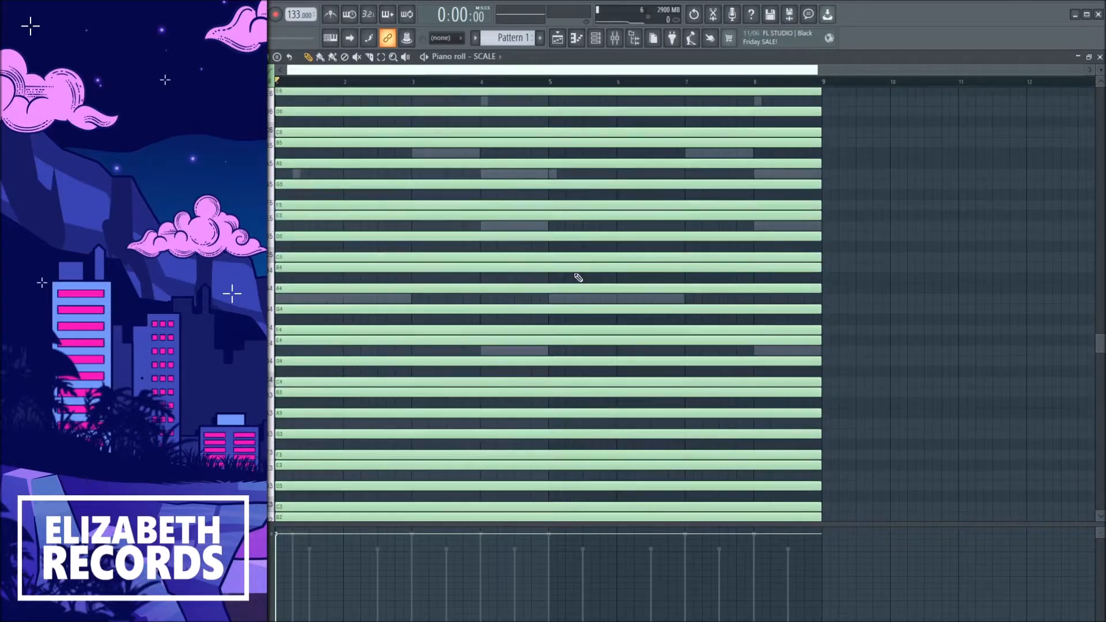
# Raise the two long E5 notes in Analog Lab V's piano roll up to G#5.
pyautogui.scroll(-3, 570, 271)
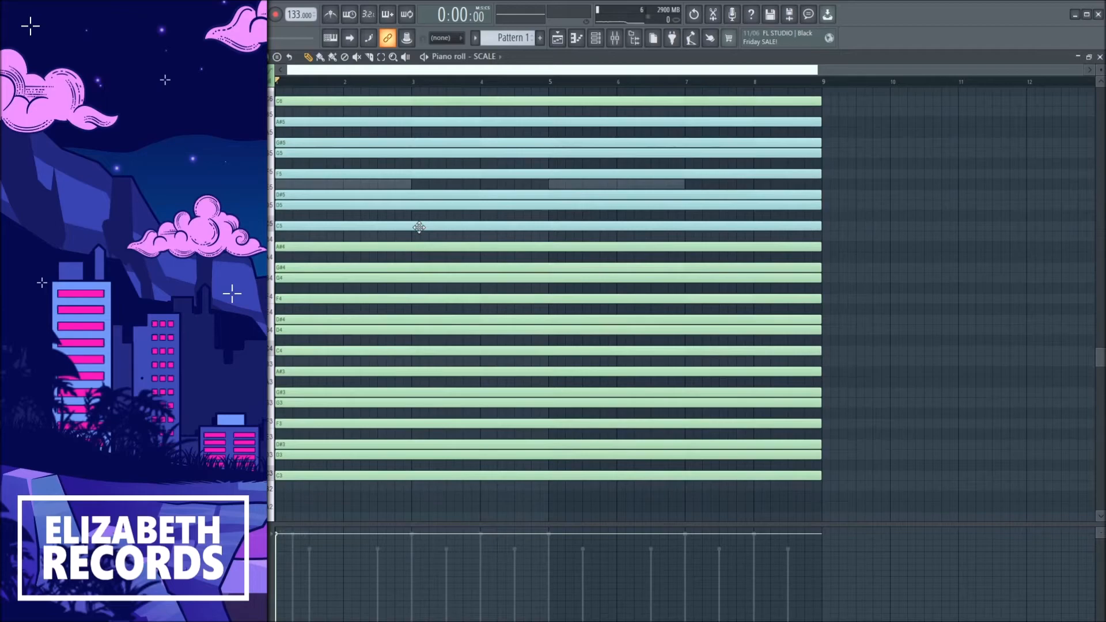
pyautogui.press('Escape')
pyautogui.click(387, 142)
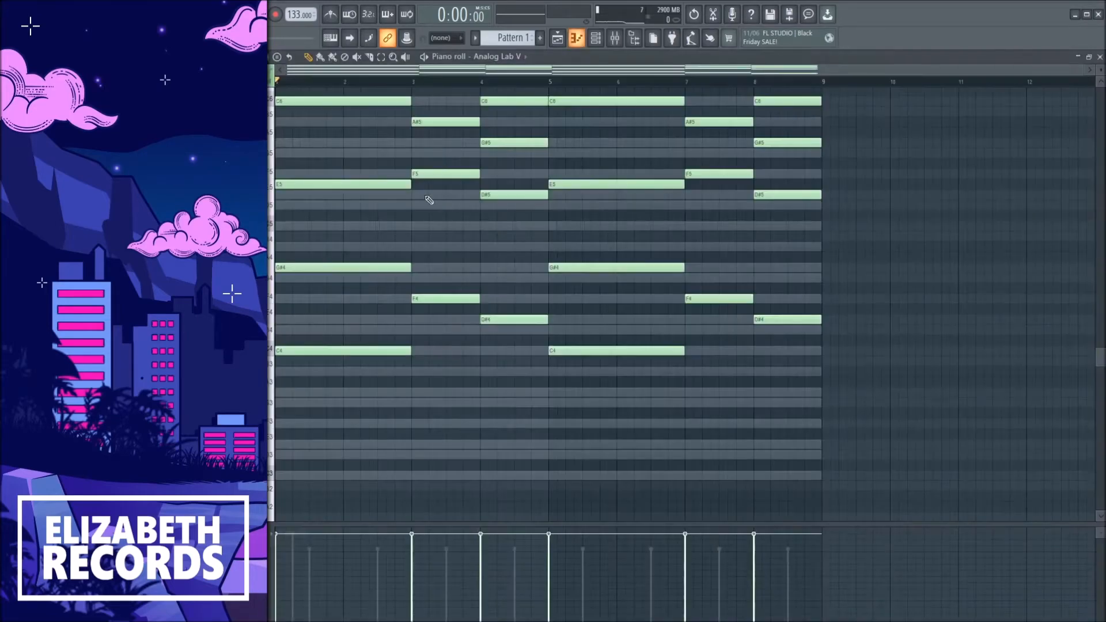
pyautogui.moveTo(334, 185); pyautogui.dragTo(327, 154)
pyautogui.moveTo(581, 183); pyautogui.dragTo(582, 152)
pyautogui.keyDown('ctrl'); pyautogui.click(581, 153); pyautogui.keyUp('ctrl')
pyautogui.keyDown('ctrl'); pyautogui.keyDown('shift'); pyautogui.click(377, 153); pyautogui.keyUp('shift'); pyautogui.keyUp('ctrl')
pyautogui.hotkey('shift', 'Up')
pyautogui.keyDown('ctrl'); pyautogui.click(360, 185); pyautogui.keyUp('ctrl')
pyautogui.scroll(3, 409, 229)
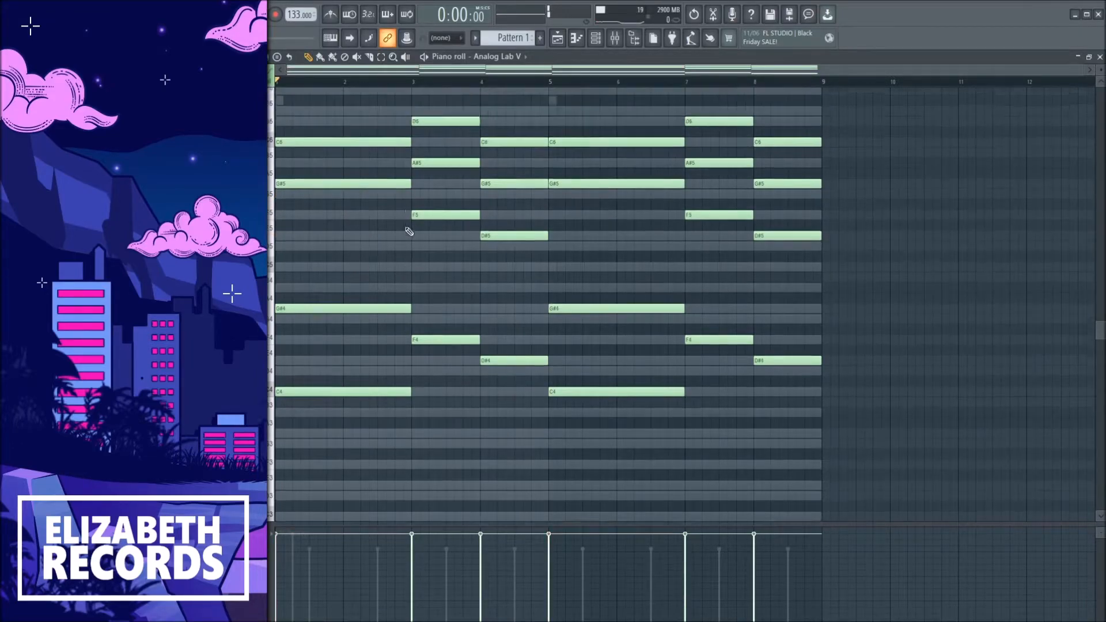
# Play the pattern and lower the D-50 mixer insert's volume slightly.
pyautogui.press('space')
pyautogui.press('F7')
pyautogui.click(426, 155)
pyautogui.press('F7')
pyautogui.press('F7')
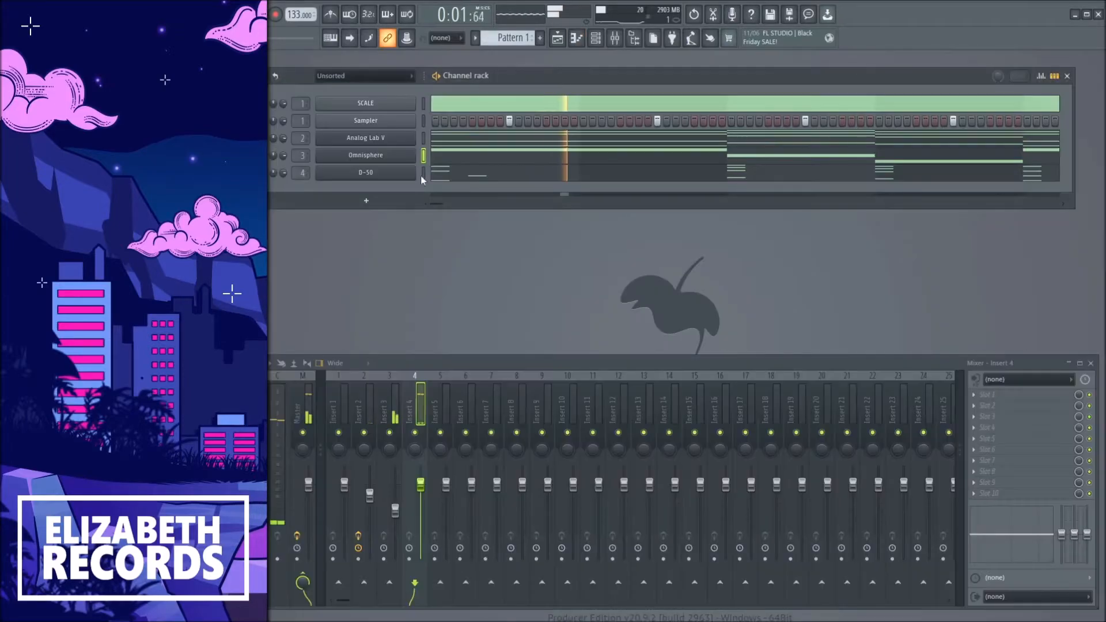
pyautogui.moveTo(422, 486); pyautogui.dragTo(422, 488)
pyautogui.press('space')
pyautogui.press('space')
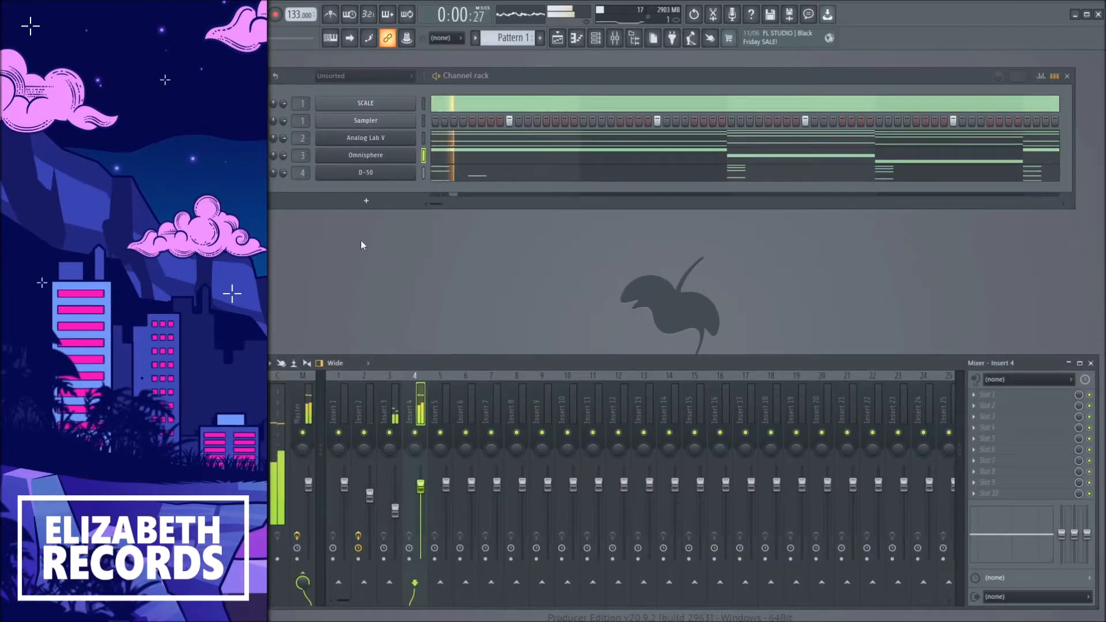
# Add short melody notes across bars 1 and 2 in the D-50 piano roll and lengthen its C7 note.
pyautogui.click(265, 138)
pyautogui.press('space')
pyautogui.press('space')
pyautogui.click(424, 173)
pyautogui.click(441, 180)
pyautogui.press('space')
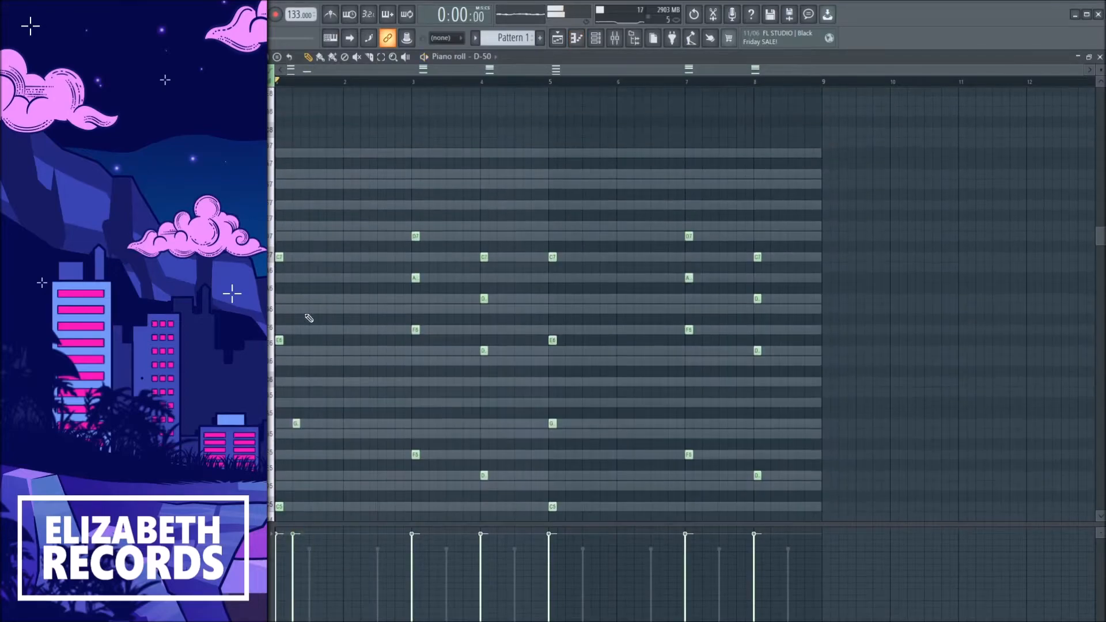
pyautogui.scroll(-3, 326, 312)
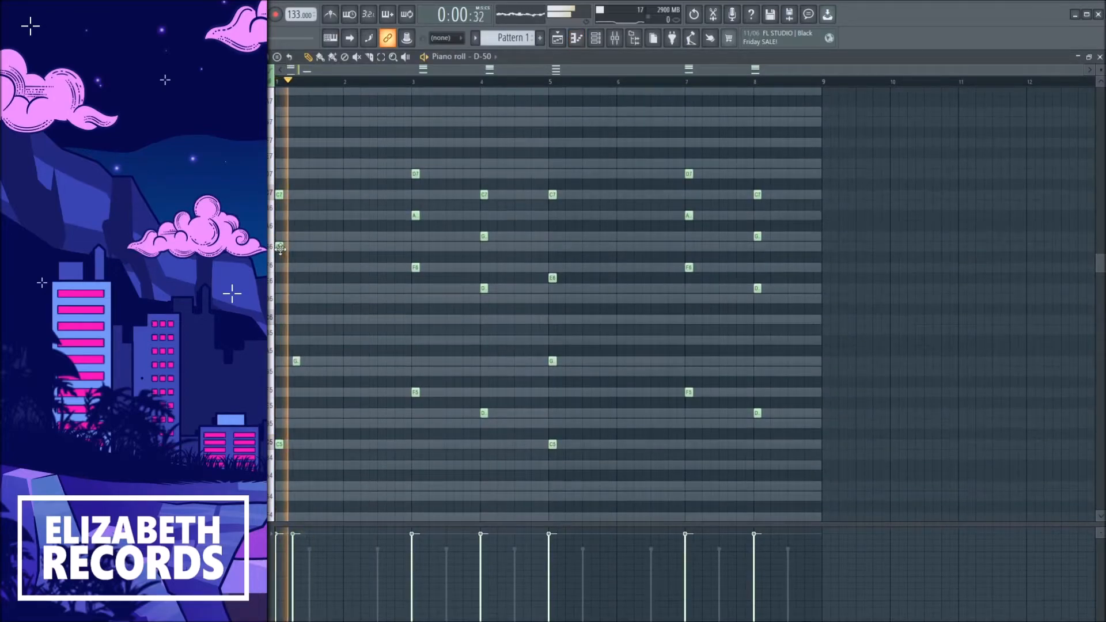
pyautogui.press('space')
pyautogui.click(313, 237)
pyautogui.click(330, 247)
pyautogui.press('space')
pyautogui.click(363, 194)
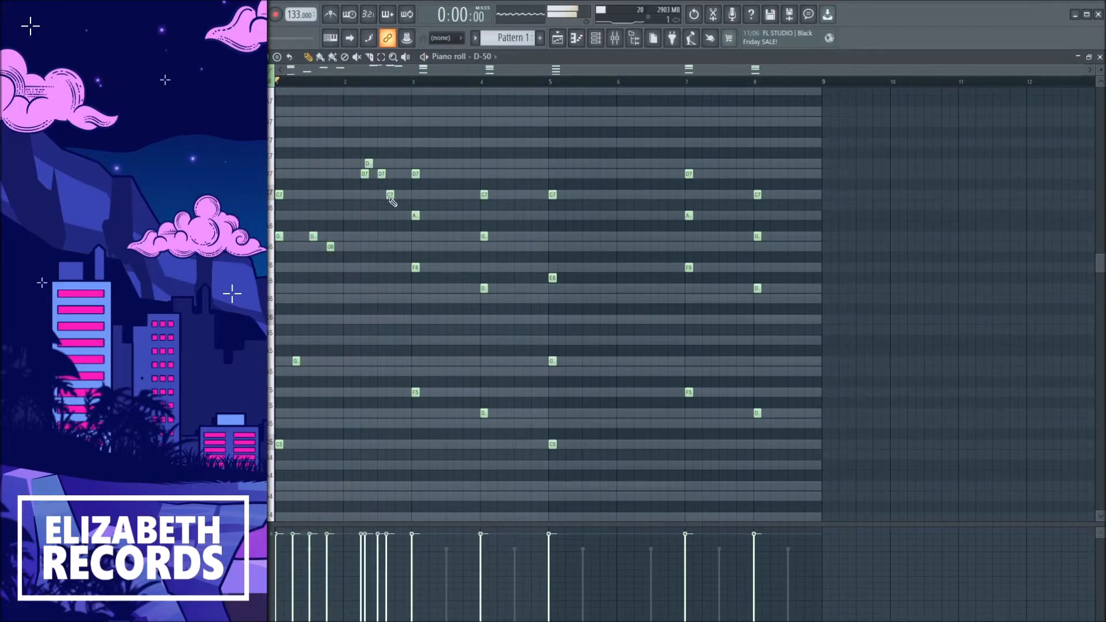
pyautogui.press('space')
pyautogui.keyDown('ctrl'); pyautogui.click(405, 132); pyautogui.keyUp('ctrl')
pyautogui.moveTo(393, 195); pyautogui.dragTo(410, 197)
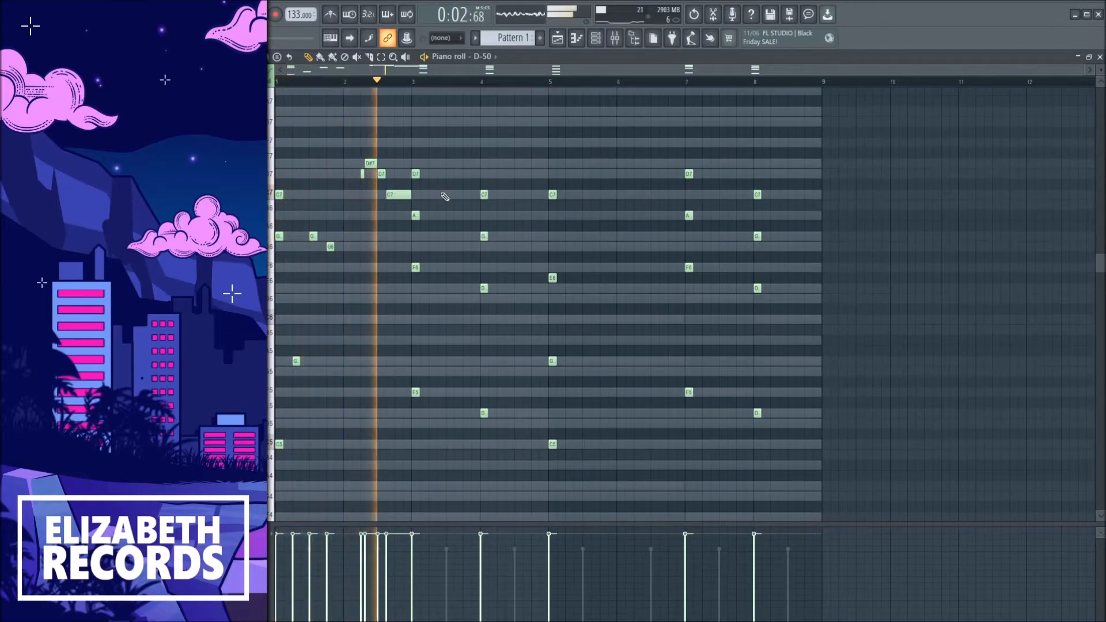
# Delete the D-50 chord notes from bar 4 to the end of the pattern.
pyautogui.scroll(-3, 618, 277)
pyautogui.moveTo(825, 406); pyautogui.dragTo(472, 95)
pyautogui.press('Delete')
# Shift the selected bar-3 chord notes six steps later.
pyautogui.press('space')
pyautogui.moveTo(458, 376); pyautogui.dragTo(413, 96)
pyautogui.hotkey('shift', 'Right')
pyautogui.hotkey('shift', 'Right')
pyautogui.hotkey('shift', 'Right')
pyautogui.hotkey('shift', 'Right')
pyautogui.hotkey('shift', 'Right')
# Copy the opening melody notes, paste them and nudge the copy three steps later.
pyautogui.hotkey('shift', 'Right')
pyautogui.hotkey('shift', 'Right')
pyautogui.hotkey('shift', 'Right')
pyautogui.hotkey('shift', 'Right')
pyautogui.moveTo(350, 422); pyautogui.dragTo(278, 132)
pyautogui.hotkey('ctrl', 'c')
pyautogui.hotkey('ctrl', 'v')
pyautogui.hotkey('shift', 'Right')
pyautogui.hotkey('shift', 'Right')
pyautogui.hotkey('shift', 'Right')
pyautogui.hotkey('shift', 'Right')
pyautogui.hotkey('shift', 'Right')
pyautogui.hotkey('shift', 'Right')
pyautogui.hotkey('shift', 'Right')
pyautogui.hotkey('shift', 'Right')
pyautogui.hotkey('shift', 'Right')
pyautogui.hotkey('shift', 'Right')
pyautogui.hotkey('shift', 'Right')
pyautogui.hotkey('shift', 'Right')
pyautogui.hotkey('shift', 'Right')
pyautogui.hotkey('shift', 'Right')
pyautogui.hotkey('shift', 'Right')
pyautogui.hotkey('shift', 'Right')
pyautogui.hotkey('shift', 'Right')
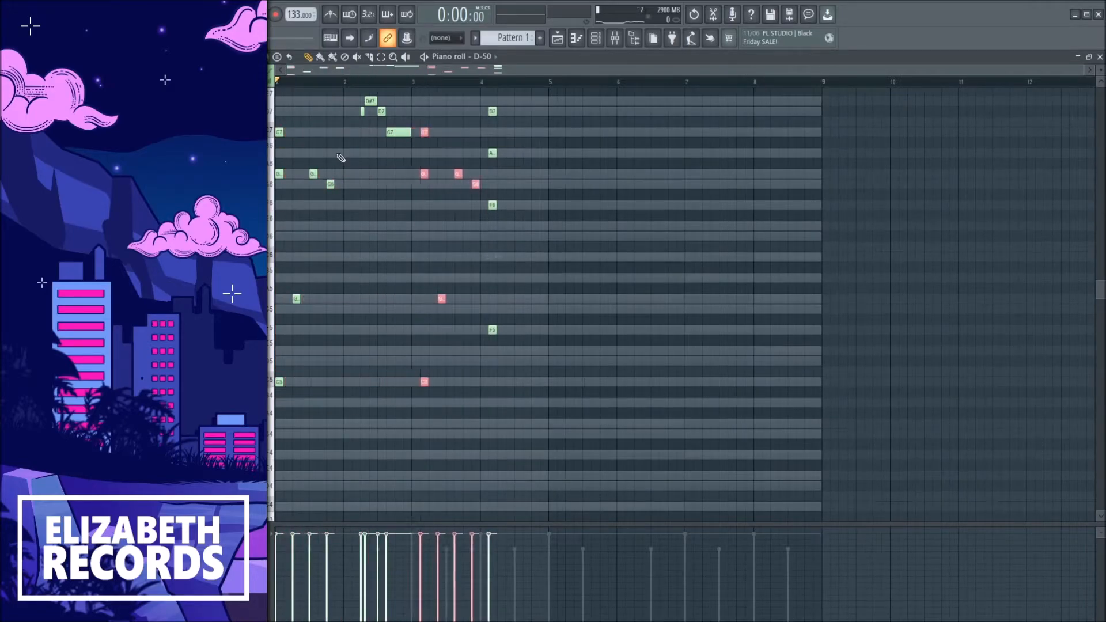
pyautogui.hotkey('shift', 'Left')
# Move one pasted note to a different pitch in bar 3 and delete the leftover notes in bar 4.
pyautogui.scroll(4, 425, 282)
pyautogui.click(417, 425)
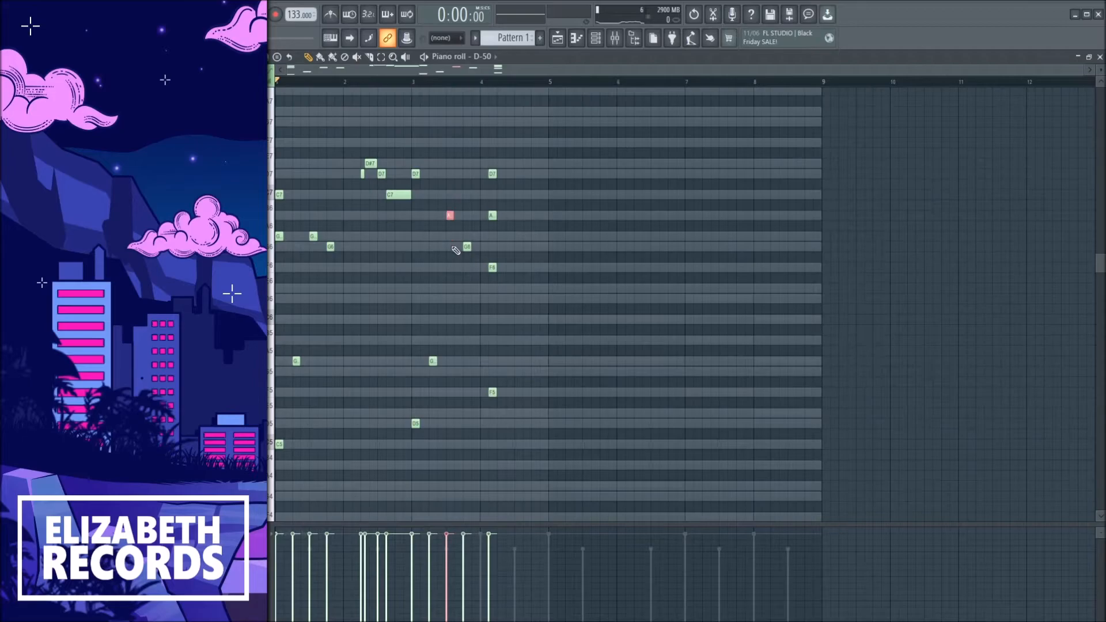
pyautogui.moveTo(459, 376); pyautogui.dragTo(408, 349)
pyautogui.press('space')
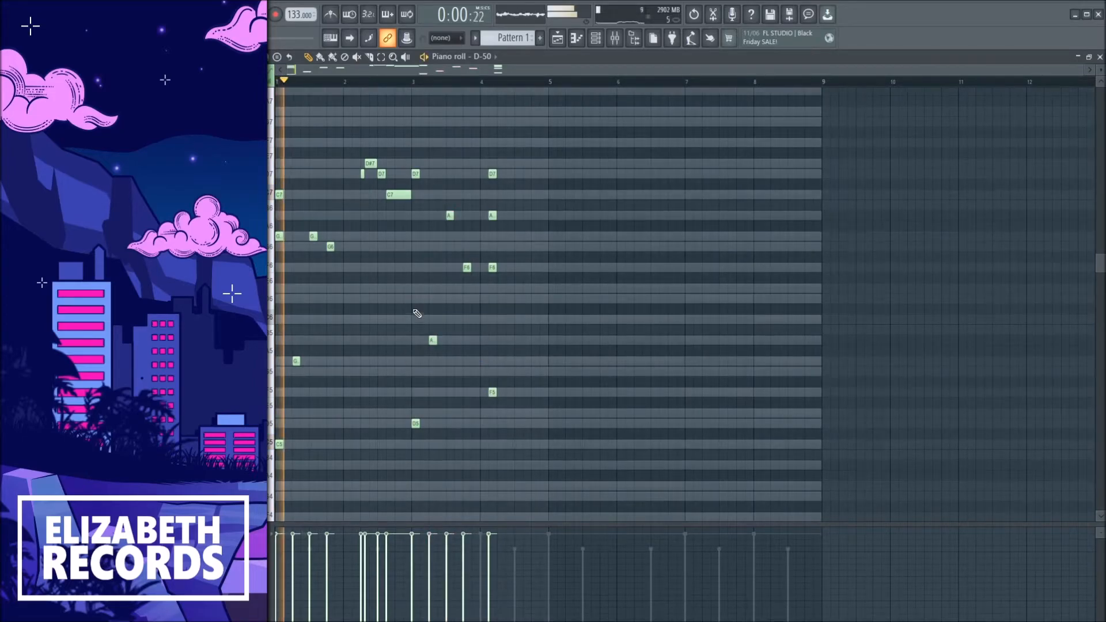
pyautogui.moveTo(525, 416); pyautogui.dragTo(487, 148)
pyautogui.press('Delete')
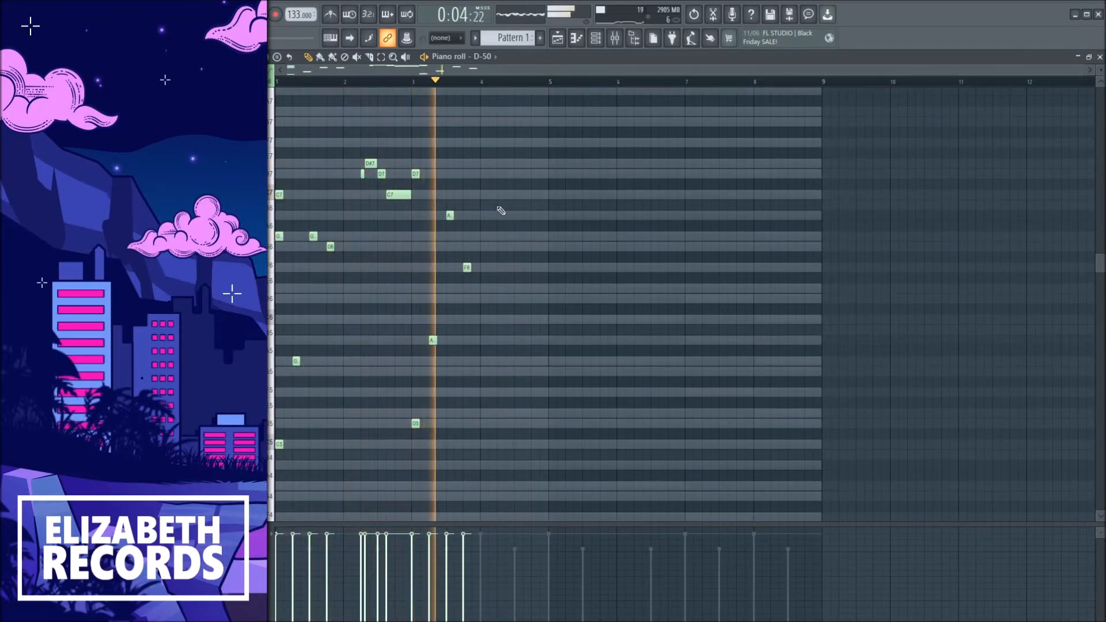
# Add a short run of descending notes at the end of bar 4 in the D-50 piano roll.
pyautogui.scroll(2, 497, 207)
pyautogui.click(484, 164)
pyautogui.click(507, 164)
pyautogui.click(528, 174)
pyautogui.click(550, 194)
pyautogui.moveTo(568, 208); pyautogui.dragTo(482, 163)
pyautogui.click(489, 164)
pyautogui.press('space')
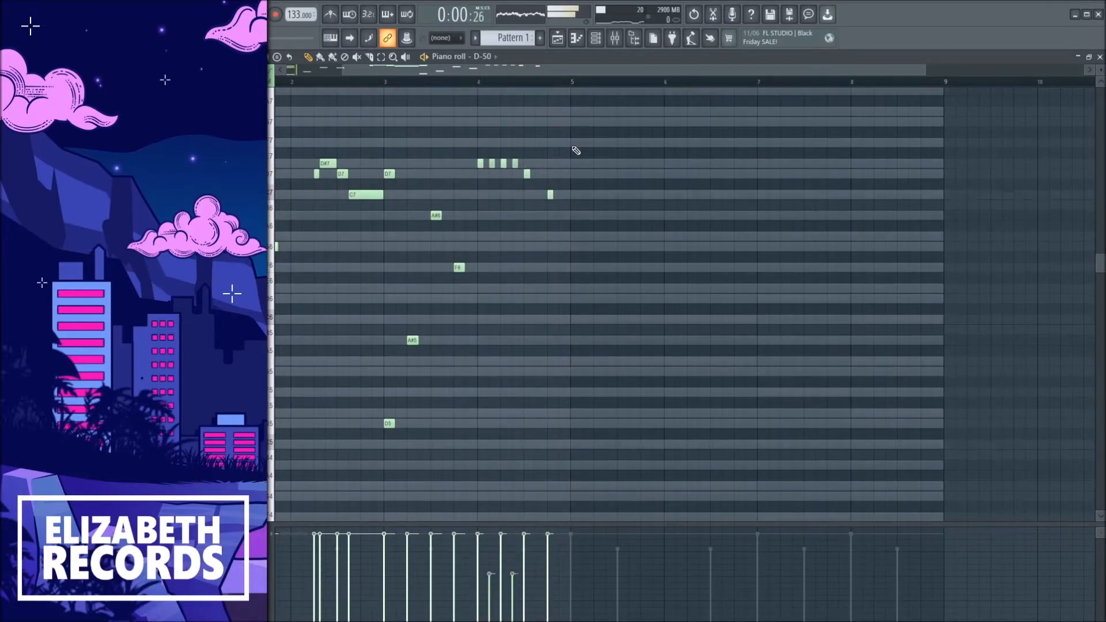
# Duplicate all D-50 notes to fill bars 5 to 8 and play them back.
pyautogui.scroll(-2, 576, 151)
pyautogui.press('space')
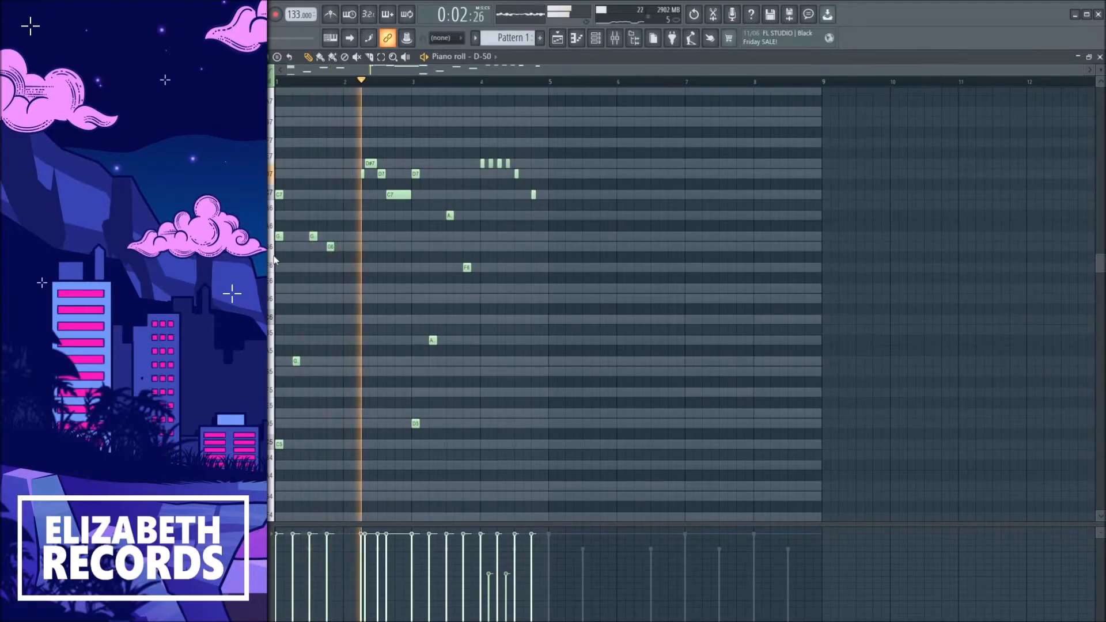
pyautogui.hotkey('ctrl', 'a')
pyautogui.scroll(1, 553, 326)
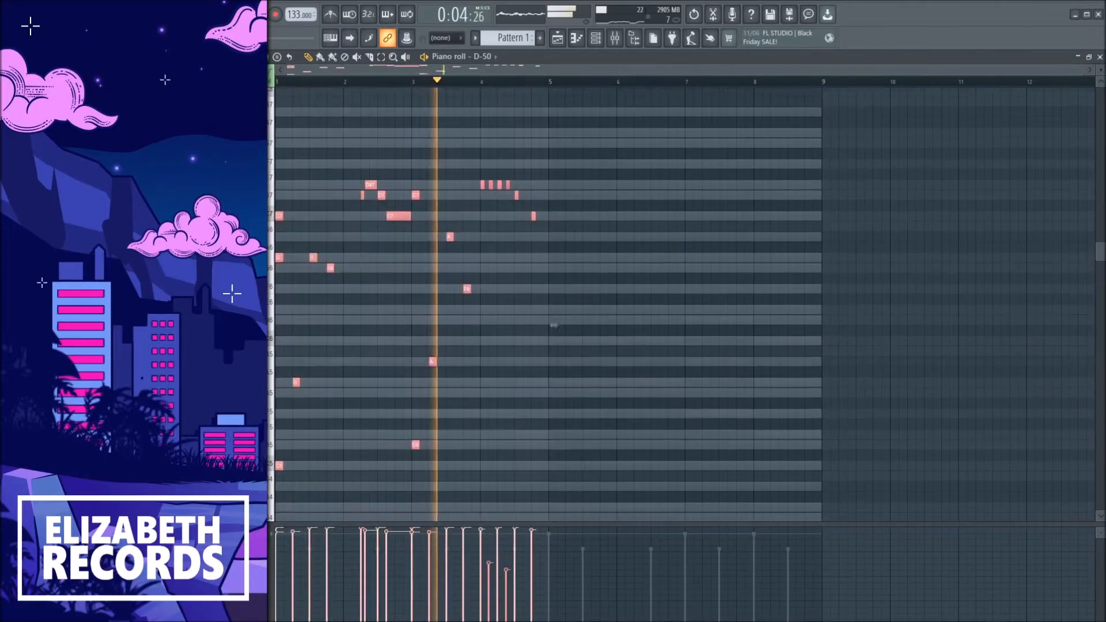
pyautogui.scroll(-2, 553, 326)
pyautogui.hotkey('ctrl', 'd')
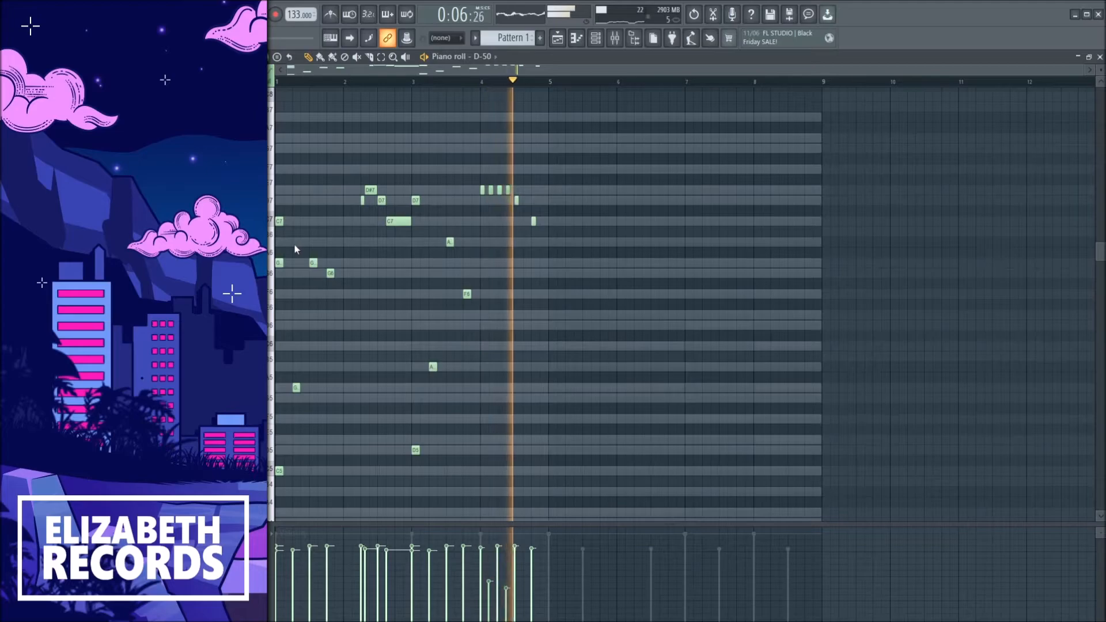
pyautogui.press('space')
pyautogui.hotkey('ctrl', 'a')
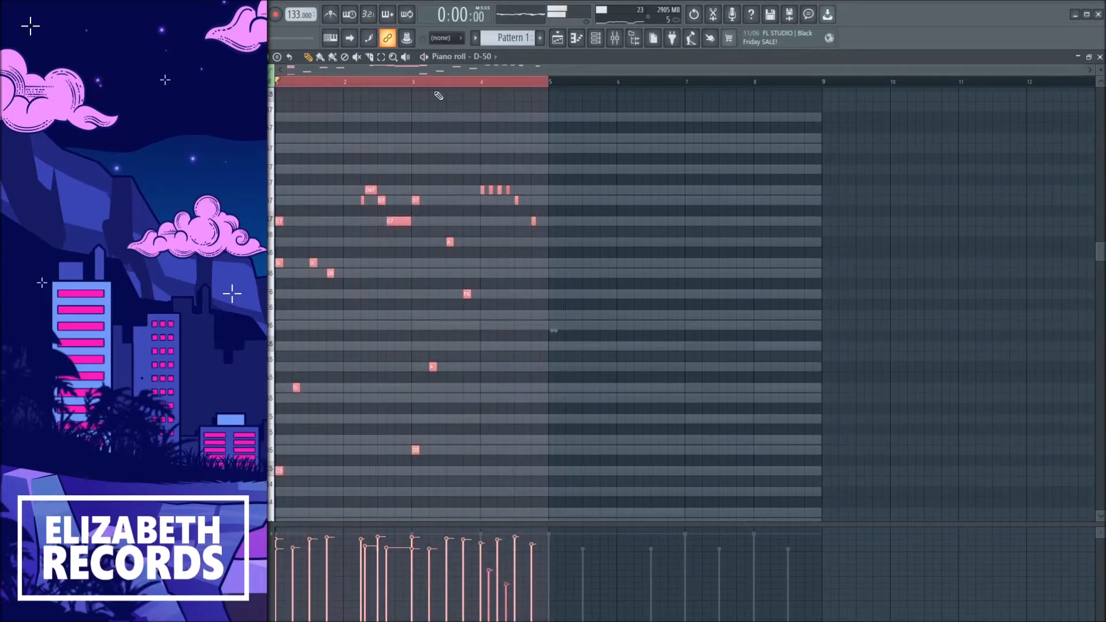
pyautogui.hotkey('ctrl', 'b')
pyautogui.hotkey('ctrl', 'd')
pyautogui.press('space')
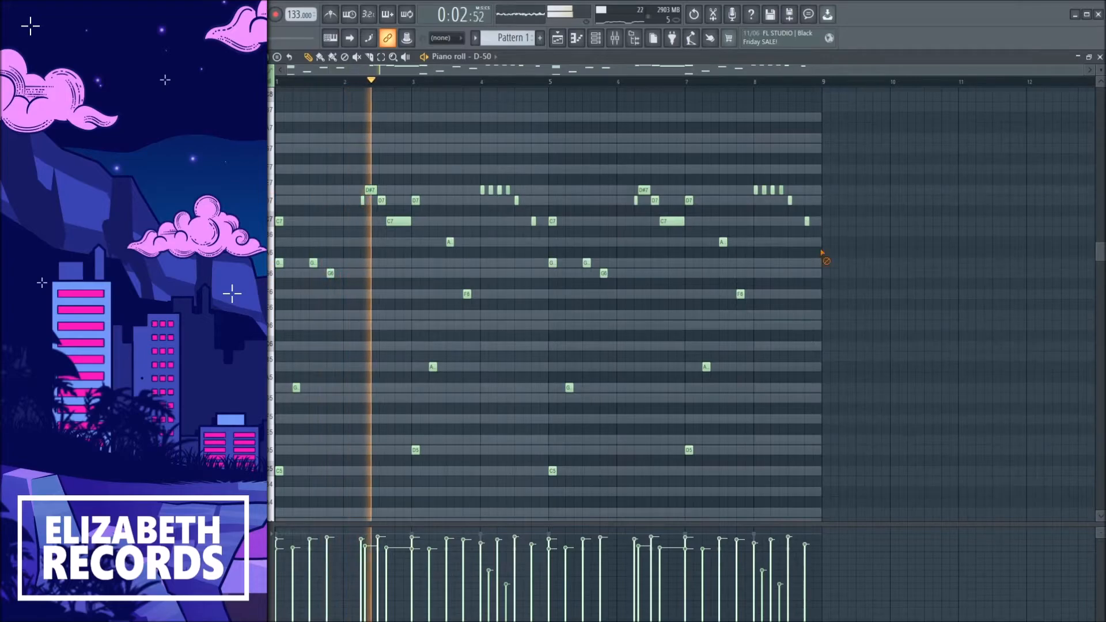
# Lower the D-50 insert's fader and add TAL Reverb II to its mixer insert.
pyautogui.press('F7')
pyautogui.moveTo(420, 485); pyautogui.dragTo(421, 493)
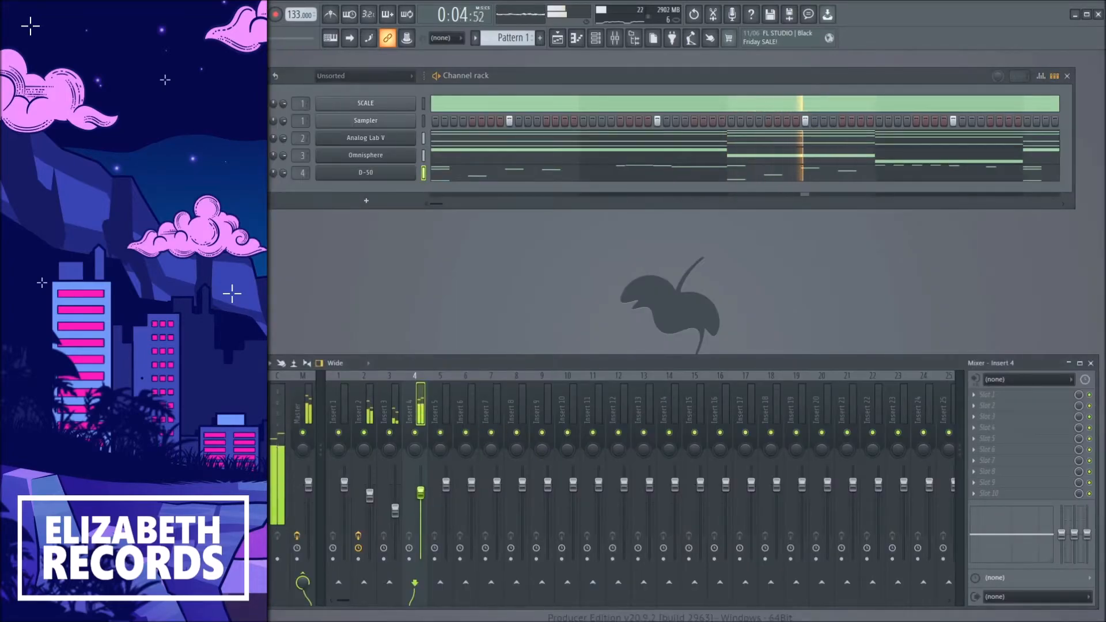
pyautogui.press('space')
pyautogui.click(440, 177)
pyautogui.press('space')
pyautogui.press('F7')
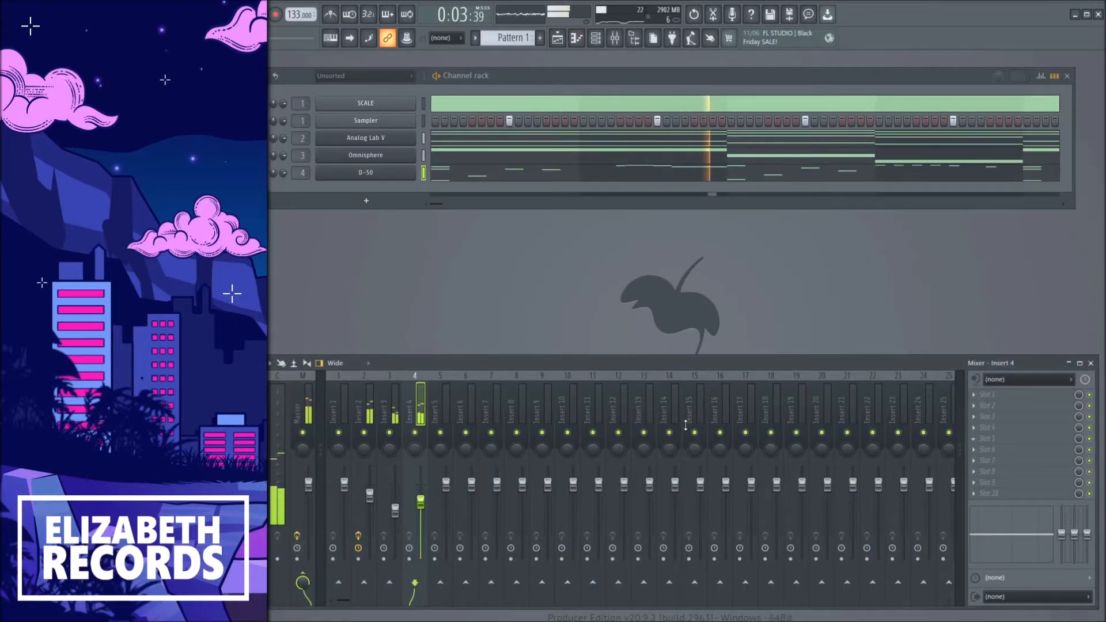
pyautogui.moveTo(655, 322); pyautogui.dragTo(655, 314)
pyautogui.click(724, 203)
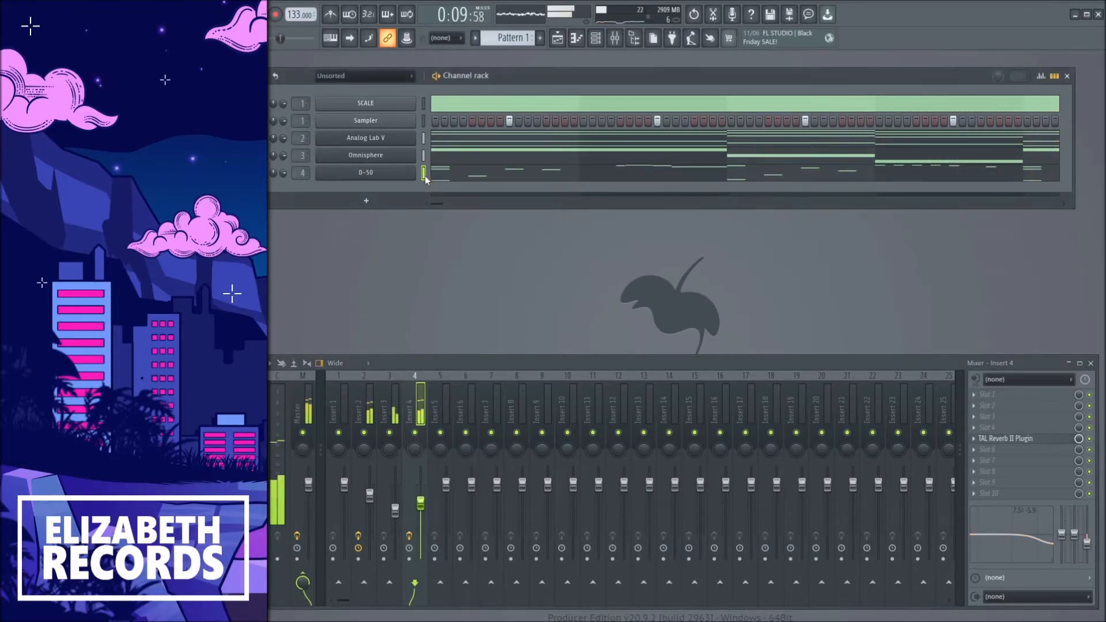
# Move the D-50 channel up two places in the channel rack.
pyautogui.hotkey('alt', 'Up')
pyautogui.hotkey('alt', 'Up')
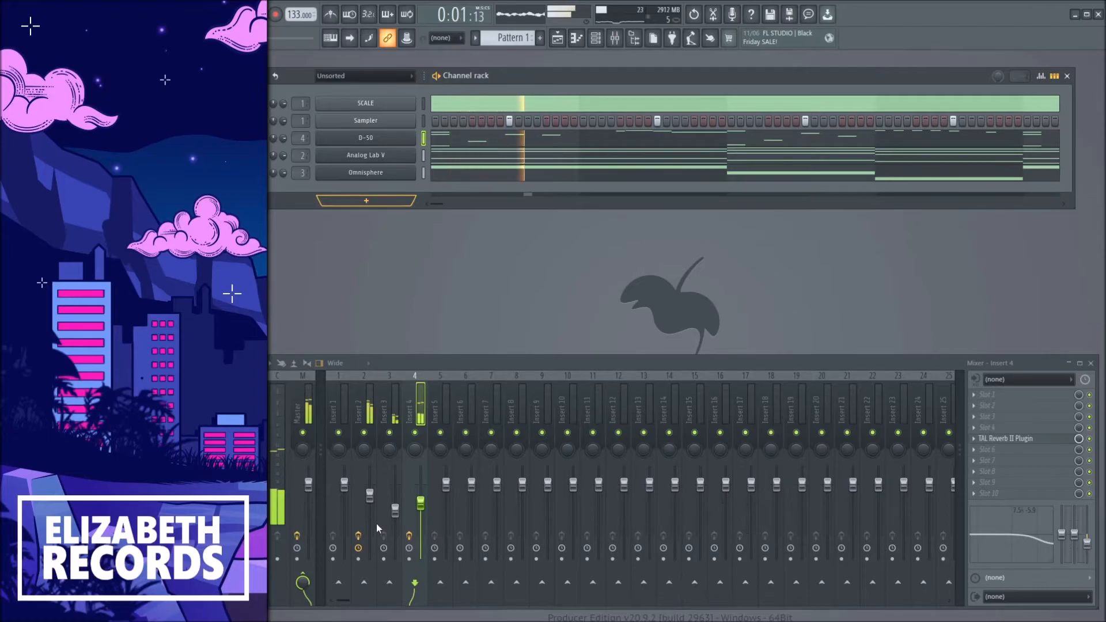
# Add a second Omnisphere channel and load the Keyscape patch LA Custom C7 - Wash.
pyautogui.click(334, 172)
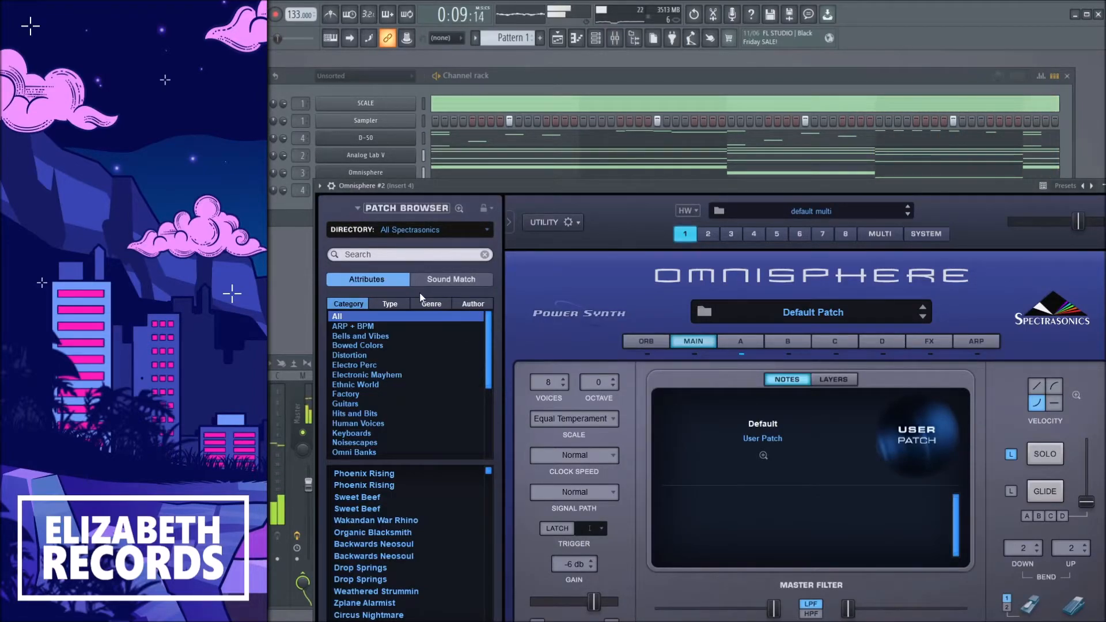
pyautogui.scroll(-1, 420, 544)
pyautogui.click(408, 533)
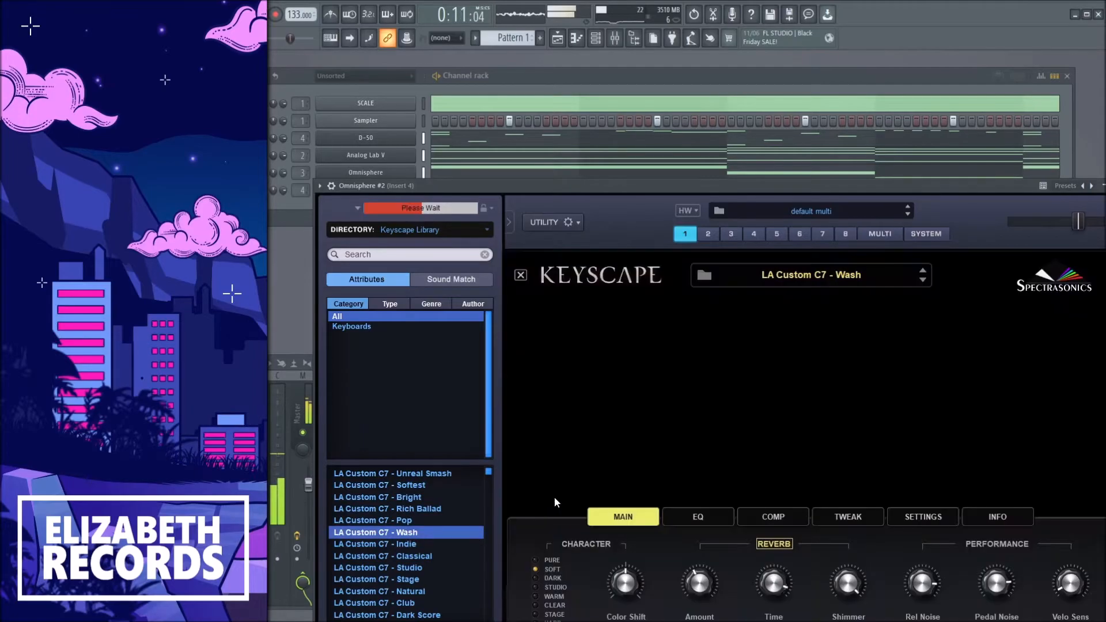
pyautogui.press('Escape')
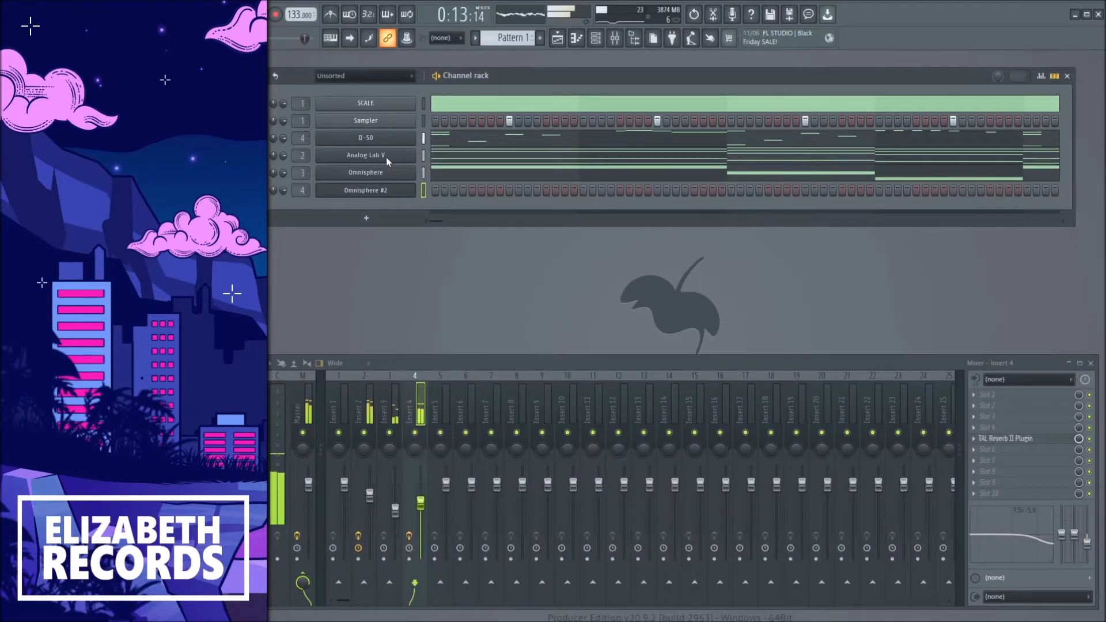
# Draw two octave-apart notes spanning the first two bars in Omnisphere #2's piano roll.
pyautogui.click(437, 158)
pyautogui.press('space')
pyautogui.scroll(-8, 386, 259)
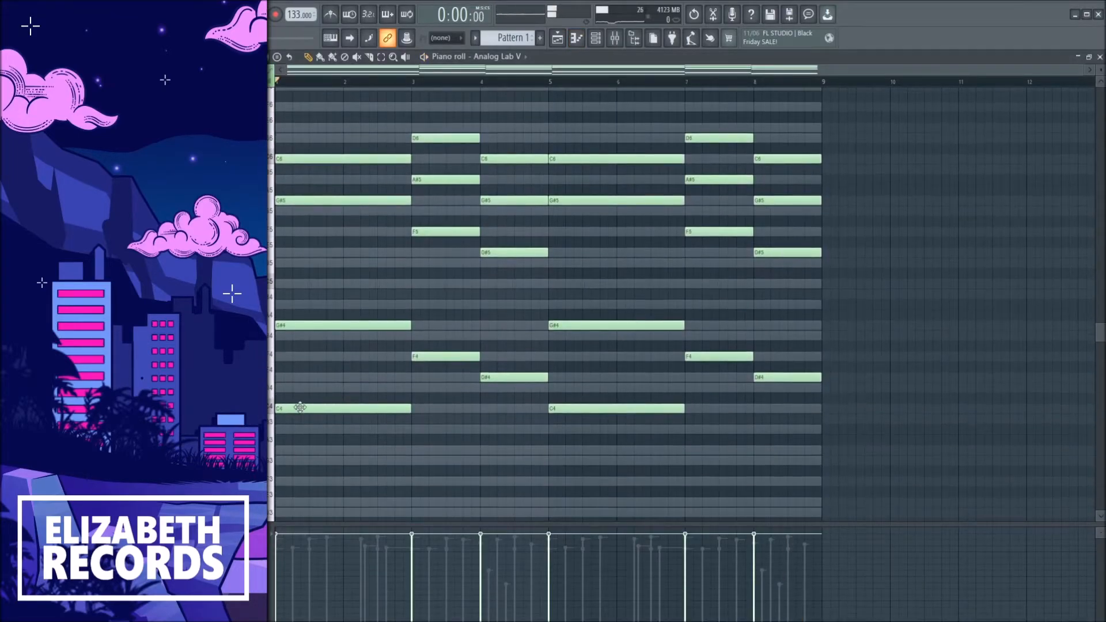
pyautogui.press('F7')
pyautogui.click(424, 190)
pyautogui.press('F7')
pyautogui.scroll(-3, 317, 380)
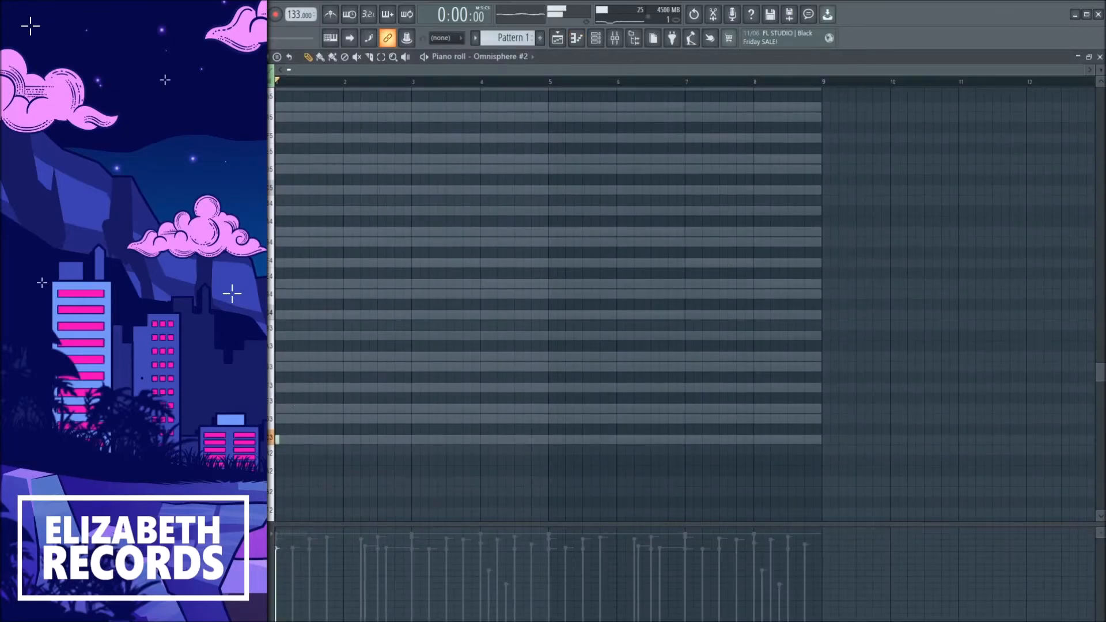
pyautogui.moveTo(309, 441); pyautogui.dragTo(386, 414)
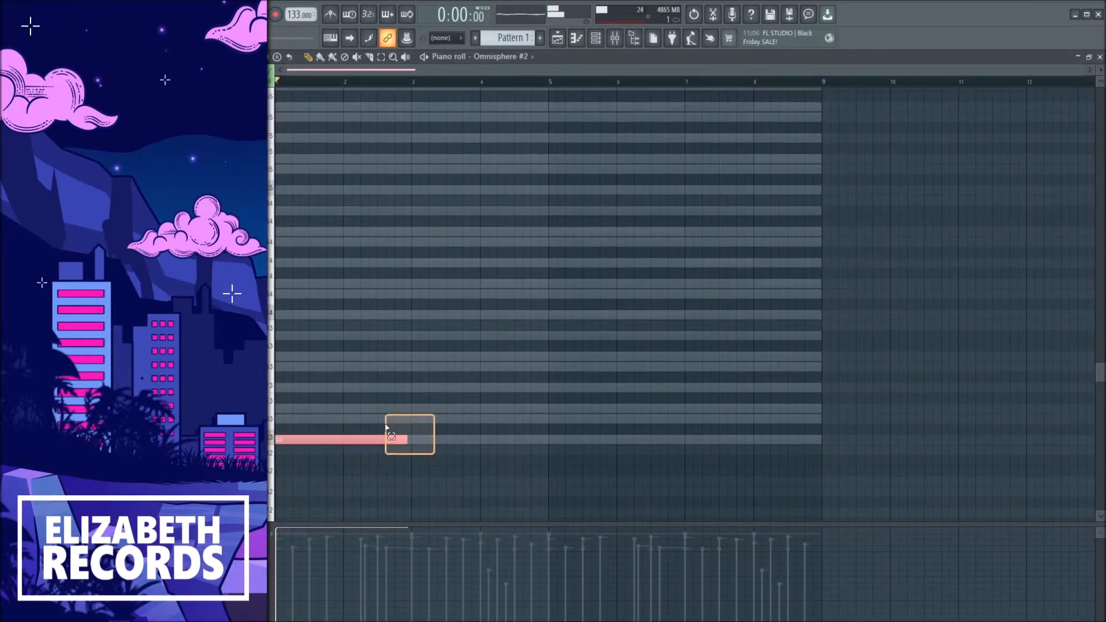
pyautogui.hotkey('ctrl', 'l')
pyautogui.keyDown('ctrl'); pyautogui.click(372, 389); pyautogui.keyUp('ctrl')
pyautogui.scroll(-3, 371, 386)
pyautogui.click(324, 344)
pyautogui.moveTo(297, 470); pyautogui.dragTo(291, 469)
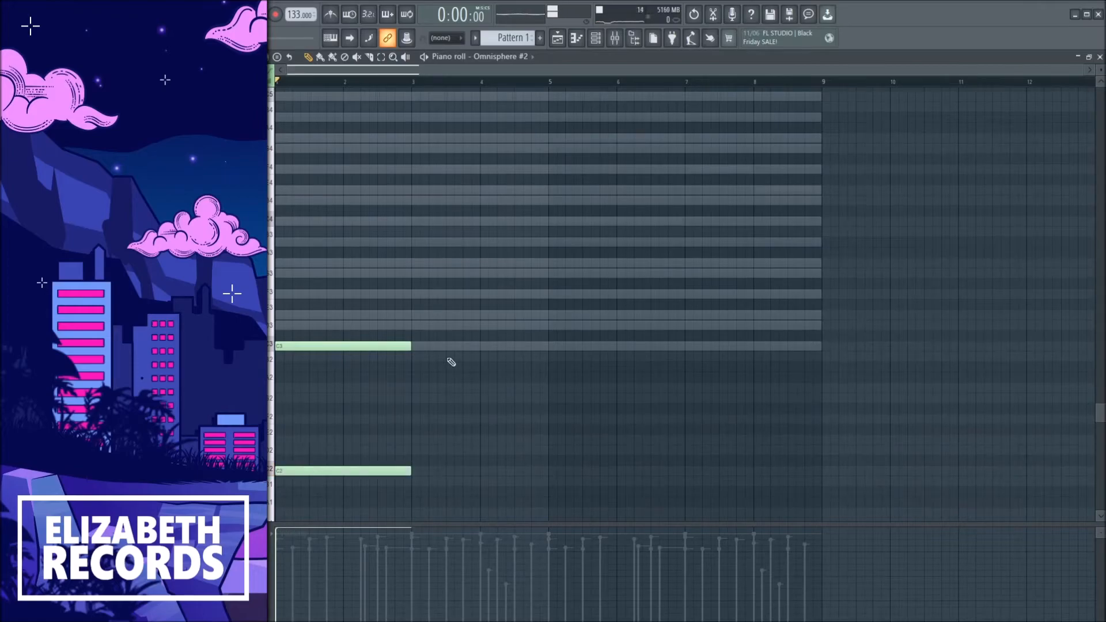
# Duplicate the two Omnisphere #2 notes and move the copy further along the pattern.
pyautogui.hotkey('ctrl', 'b')
pyautogui.moveTo(444, 345); pyautogui.dragTo(589, 346)
pyautogui.press('space')
pyautogui.hotkey('shift', 'Left')
pyautogui.keyDown('ctrl'); pyautogui.click(590, 375); pyautogui.keyUp('ctrl')
pyautogui.press('F7')
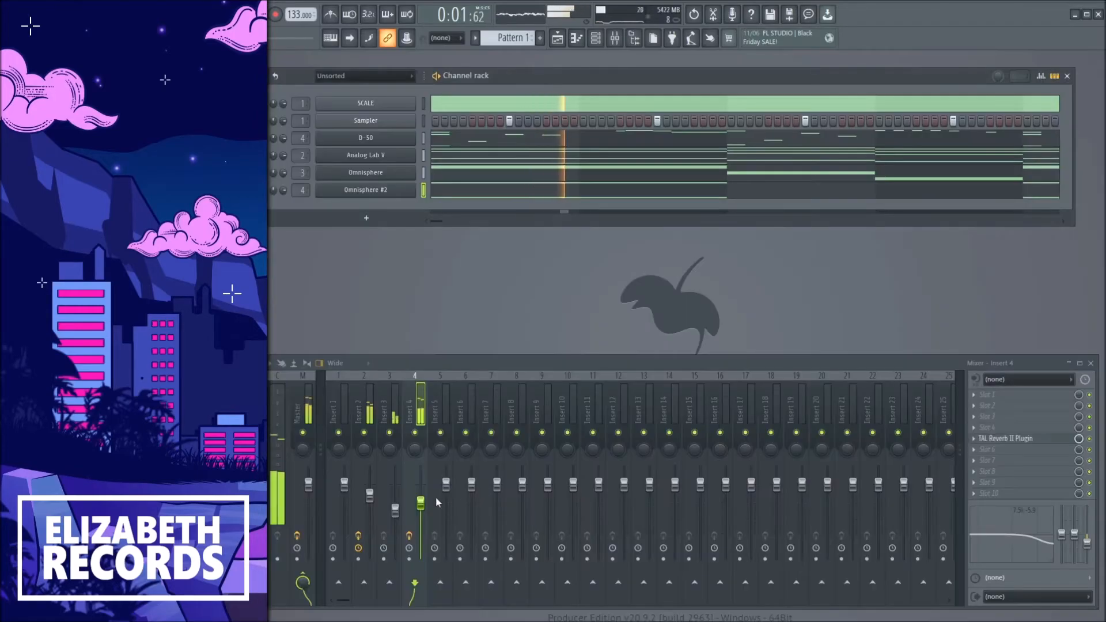
# Route Omnisphere #2 to mixer insert 5, lower that insert's volume and play the pattern.
pyautogui.moveTo(302, 190); pyautogui.dragTo(302, 183)
pyautogui.moveTo(447, 486); pyautogui.dragTo(448, 511)
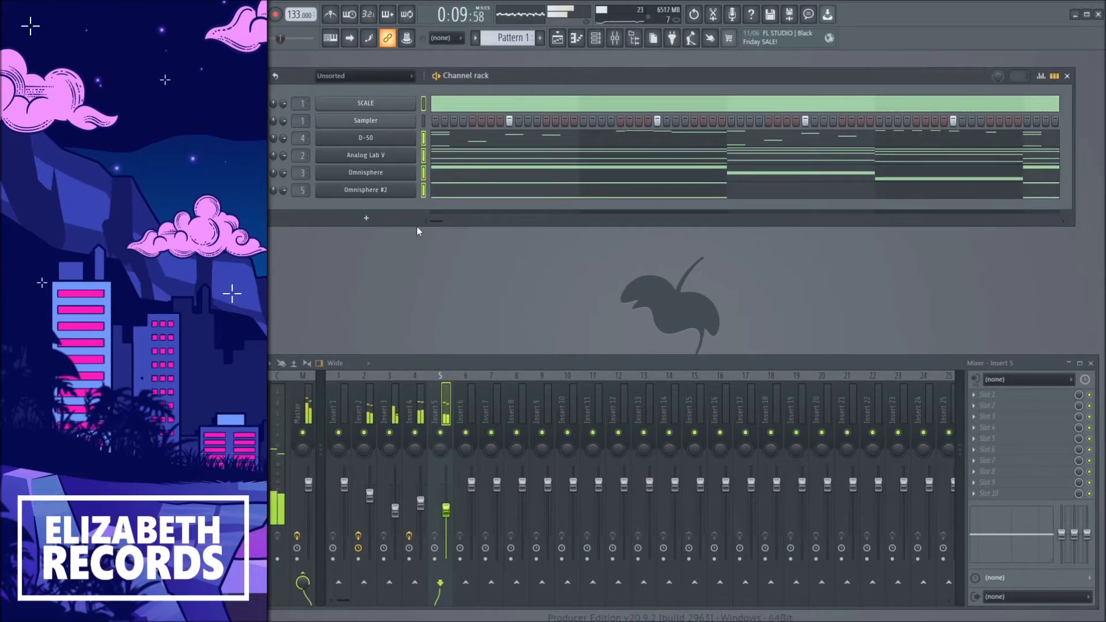
pyautogui.press('space')
pyautogui.press('space')
# Open the SCALE channel's piano roll and scroll through the guide notes.
pyautogui.click(434, 105)
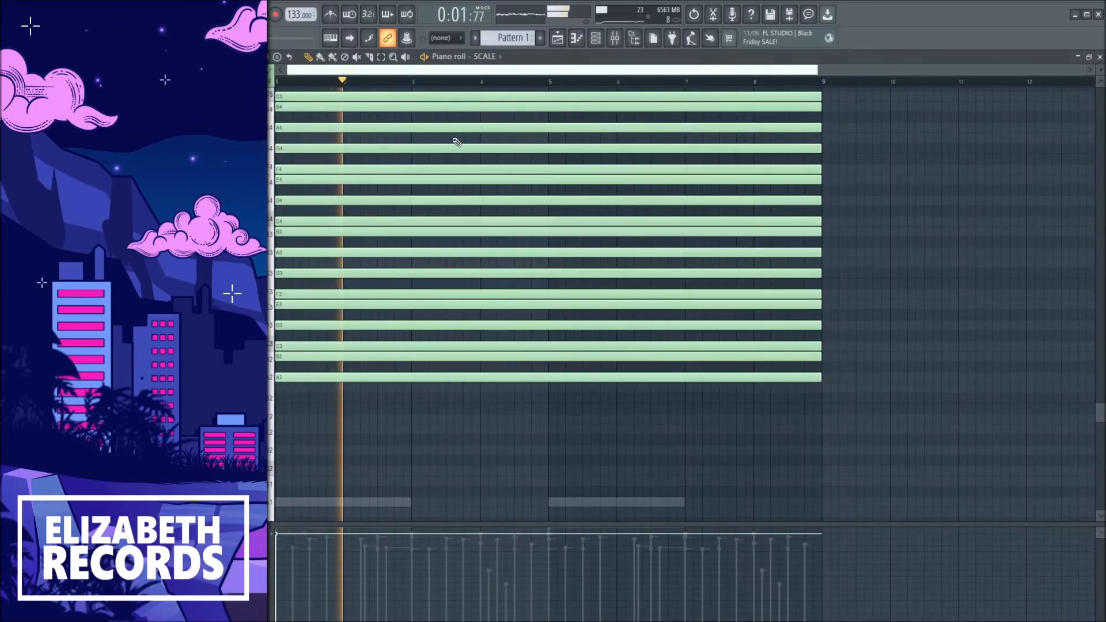
pyautogui.press('F7')
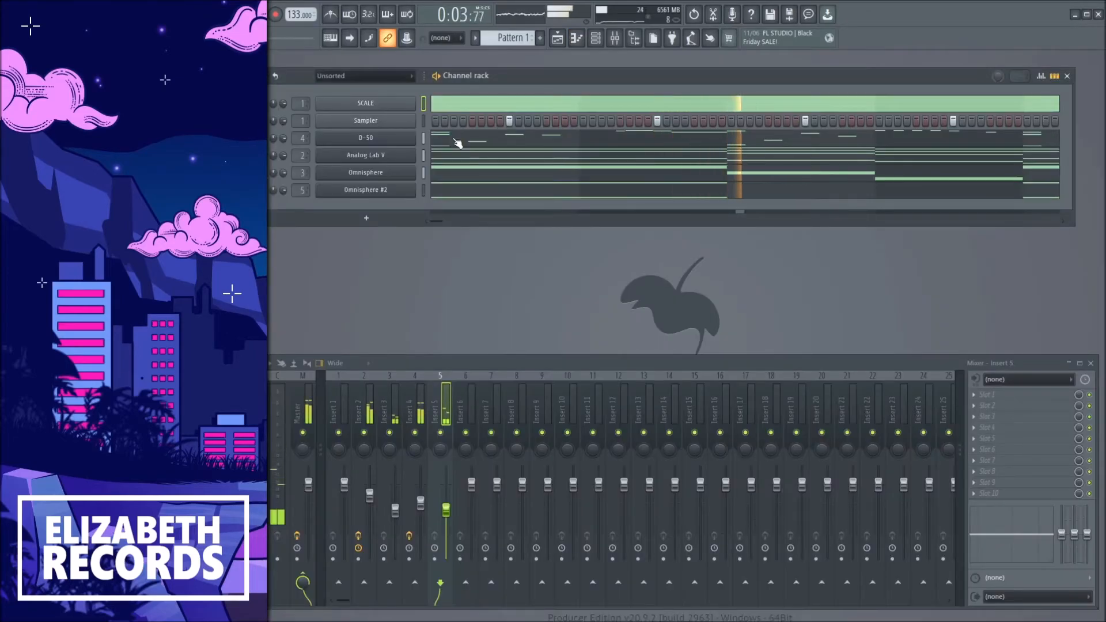
pyautogui.click(430, 105)
pyautogui.scroll(12, 403, 232)
pyautogui.scroll(-4, 402, 229)
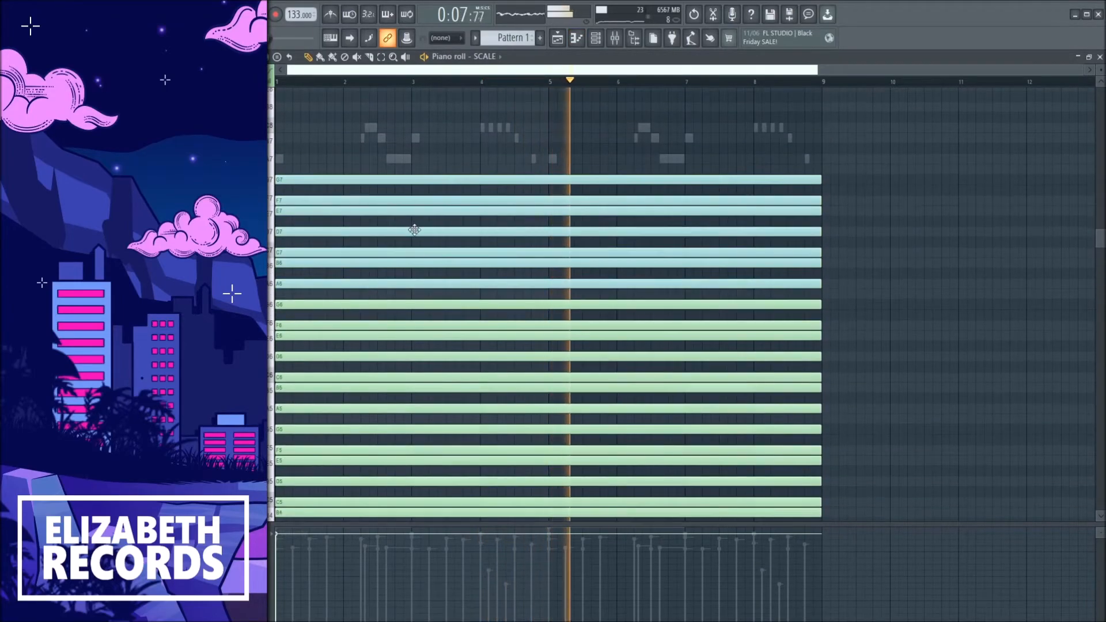
# Close the piano roll and play the pattern to review the layered chords.
pyautogui.scroll(-4, 416, 231)
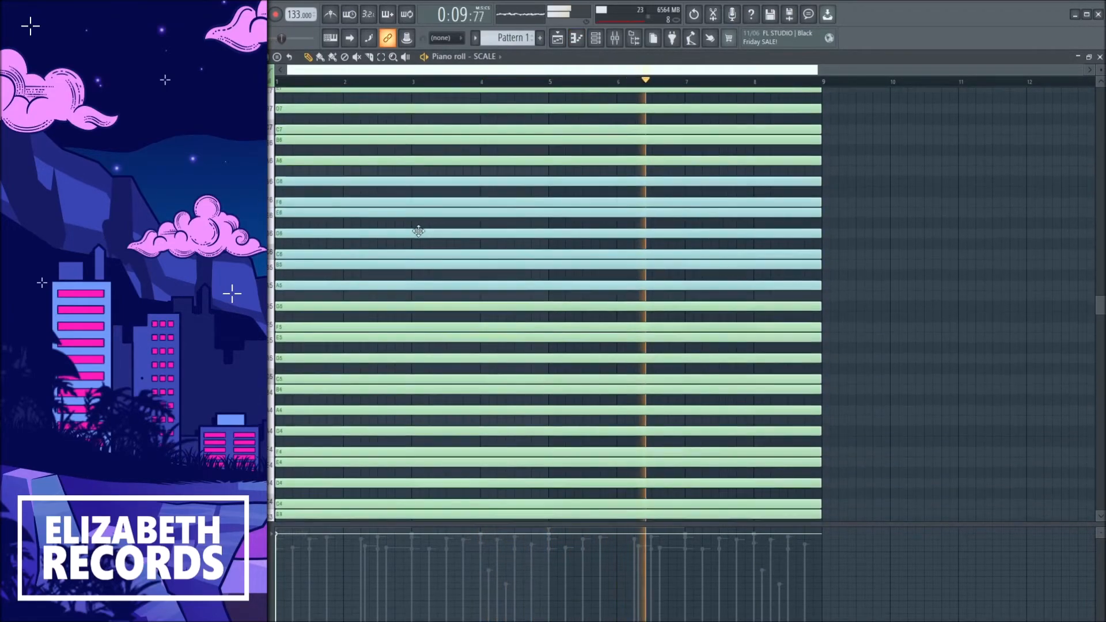
pyautogui.scroll(-5, 418, 230)
pyautogui.press('F7')
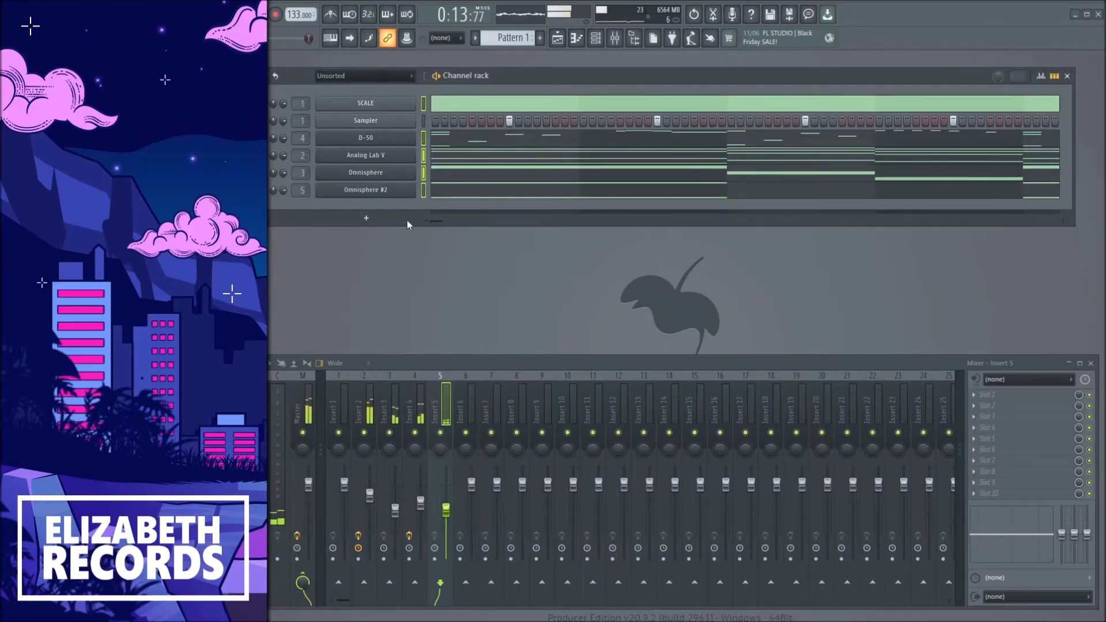
pyautogui.press('space')
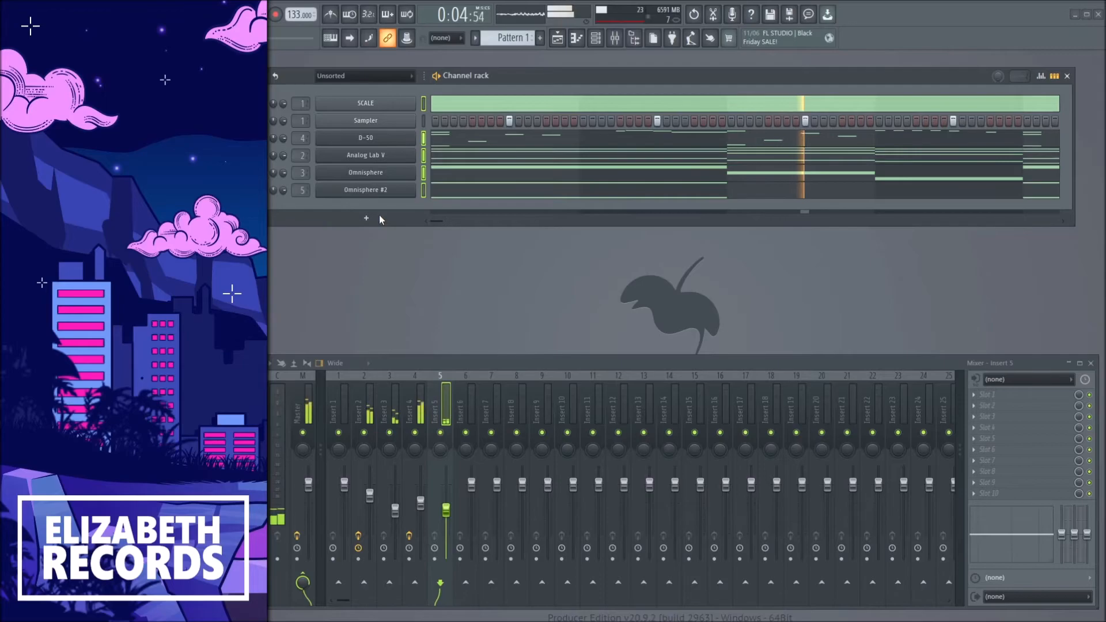
pyautogui.press('space')
pyautogui.press('space')
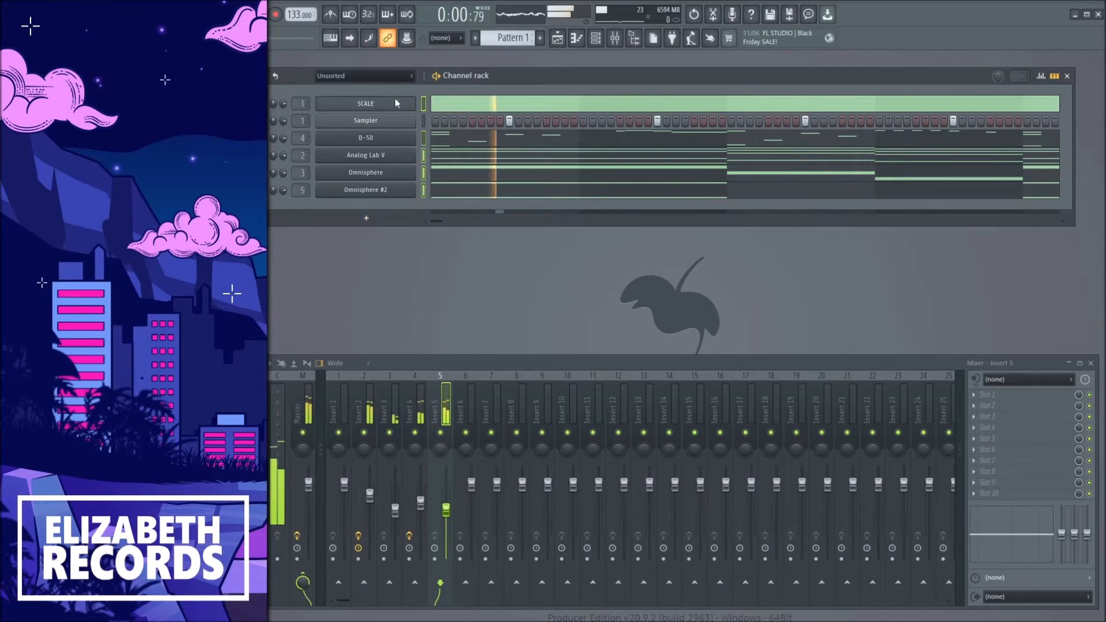
# Split the pattern into separate channel clips in the playlist and delete the SCALE clip.
pyautogui.click(447, 103)
pyautogui.scroll(-1, 507, 276)
pyautogui.press('Escape')
pyautogui.rightClick(507, 38)
pyautogui.click(586, 209)
pyautogui.click(558, 41)
pyautogui.keyDown('ctrl'); pyautogui.click(530, 108); pyautogui.keyUp('ctrl')
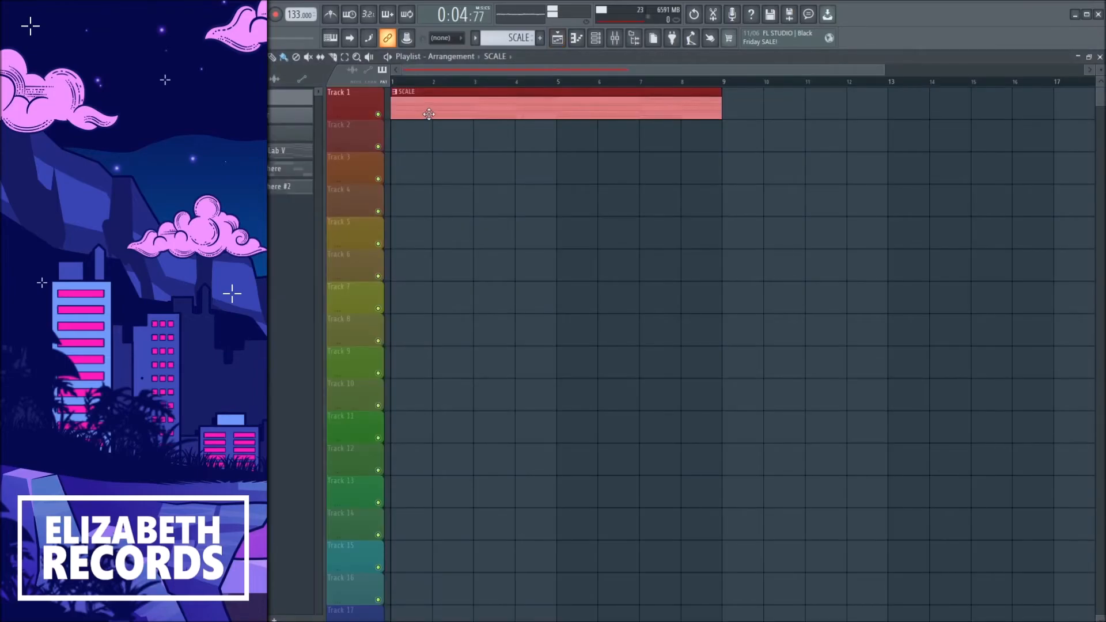
pyautogui.press('Delete')
pyautogui.moveTo(290, 154); pyautogui.dragTo(395, 99)
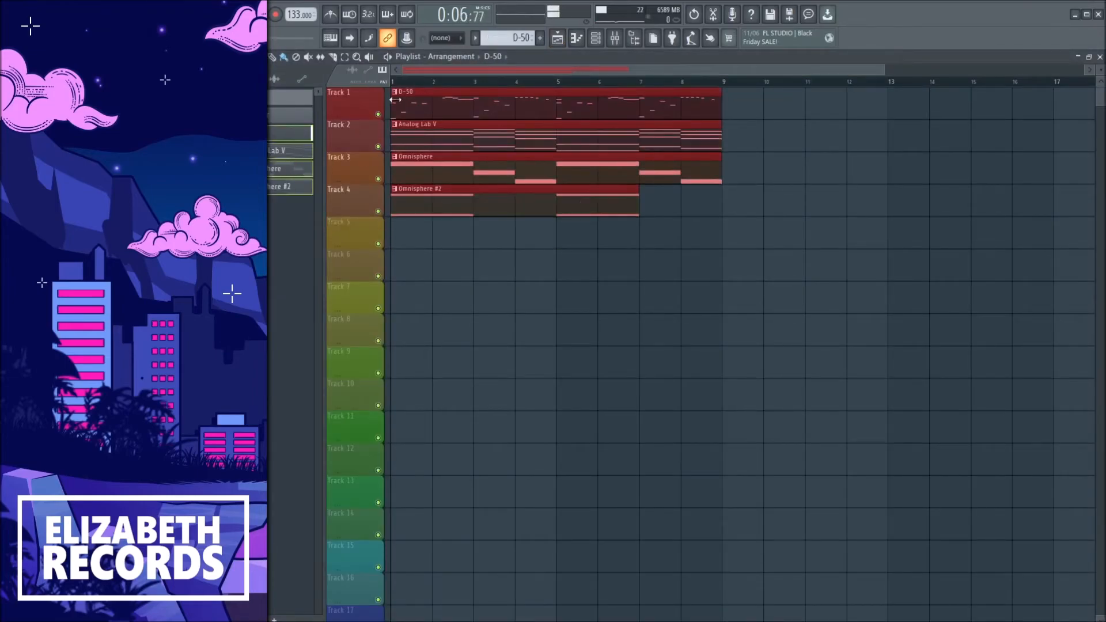
# Add a short note on the same pitch near the end of Omnisphere #2's pattern.
pyautogui.press('space')
pyautogui.doubleClick(622, 202)
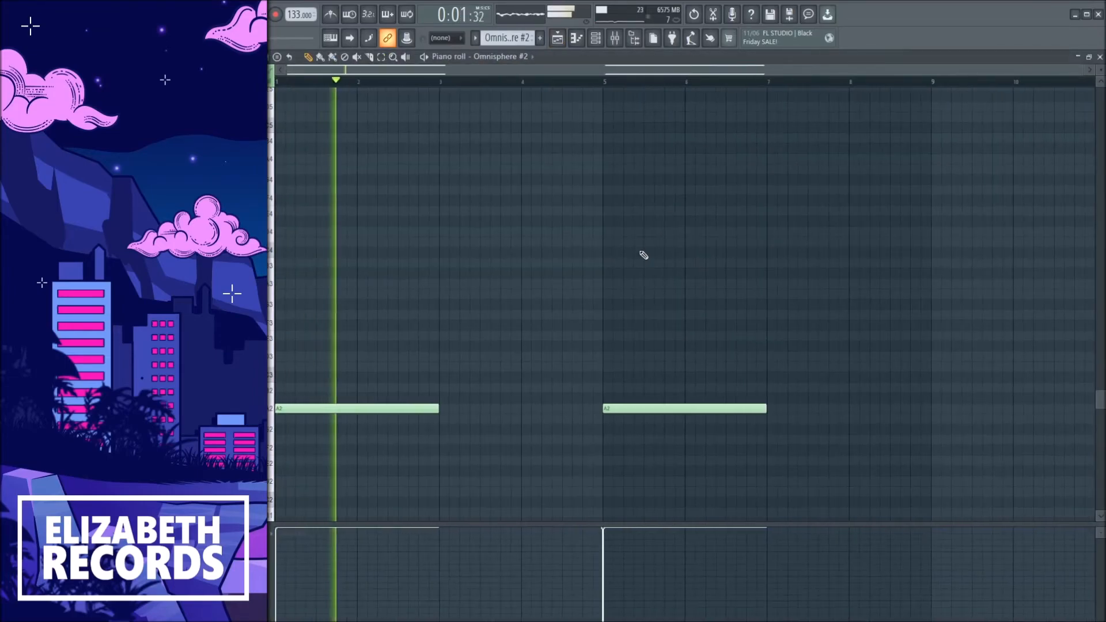
pyautogui.click(932, 408)
pyautogui.scroll(-5, 932, 379)
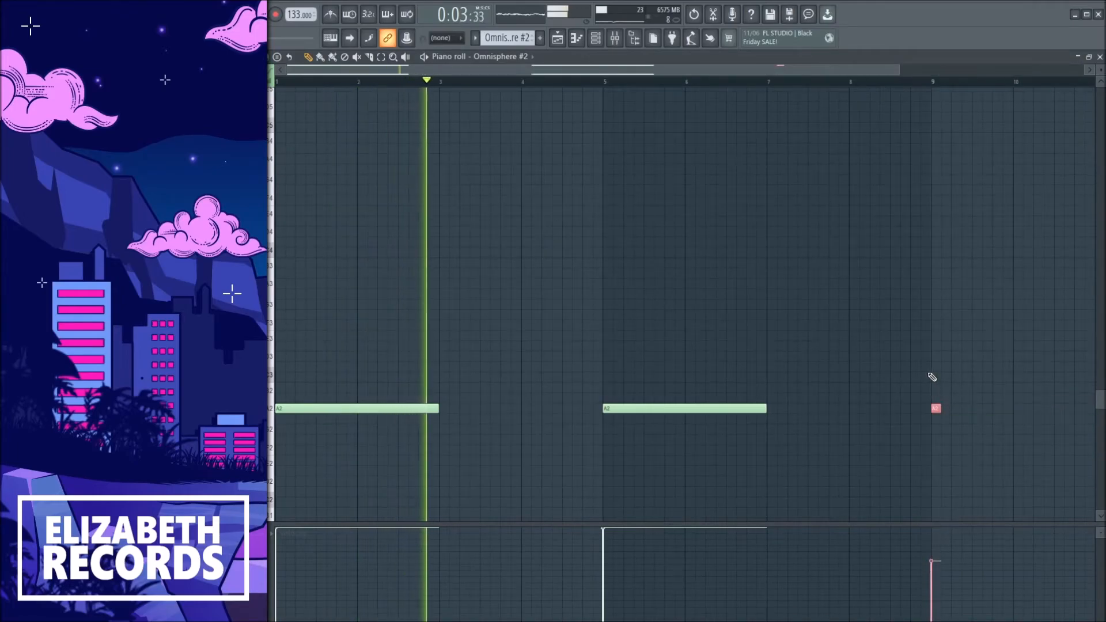
pyautogui.scroll(-4, 933, 370)
pyautogui.moveTo(937, 408); pyautogui.dragTo(928, 408)
pyautogui.press('Escape')
# Play the arrangement back from different positions to audition the layers.
pyautogui.scroll(-1, 380, 215)
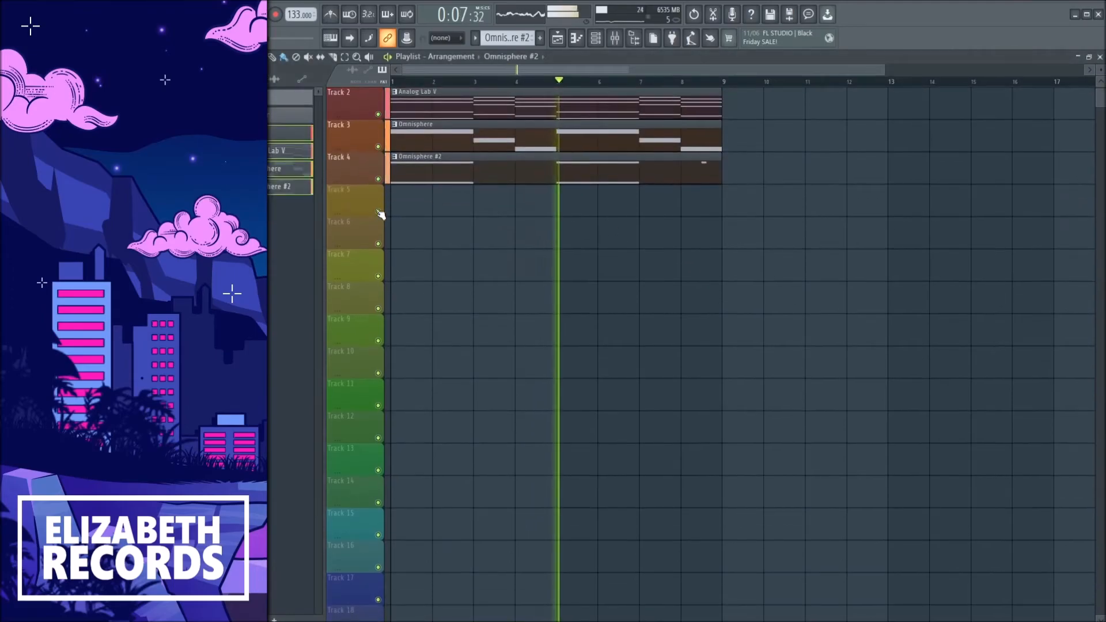
pyautogui.rightClick(378, 179)
pyautogui.click(684, 82)
pyautogui.scroll(1, 744, 202)
pyautogui.press('space')
pyautogui.rightClick(378, 212)
pyautogui.click(402, 83)
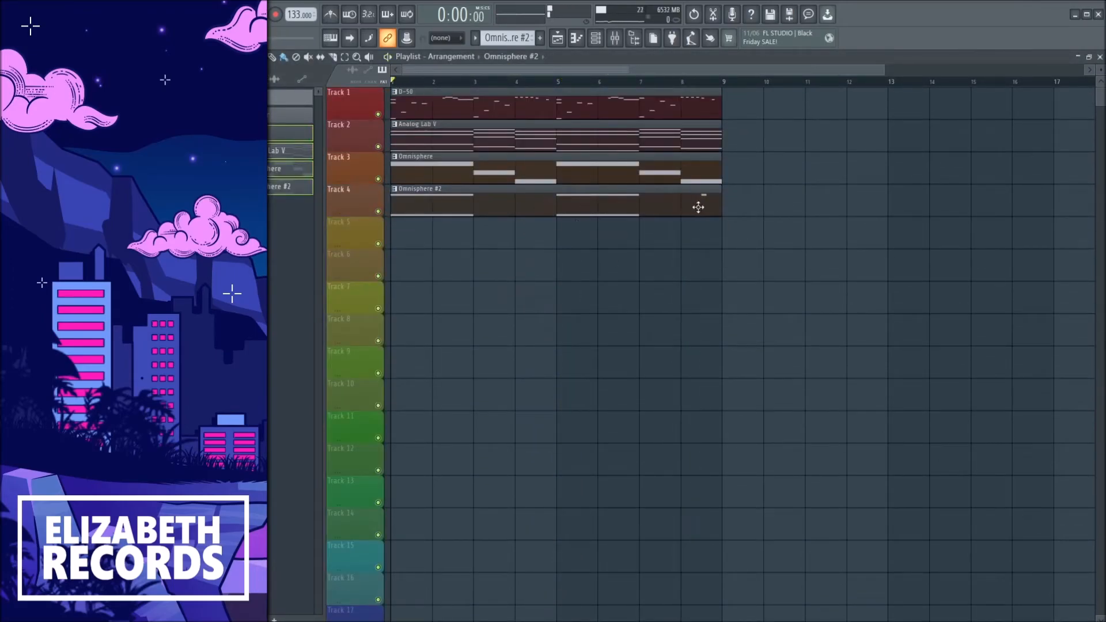
pyautogui.press('space')
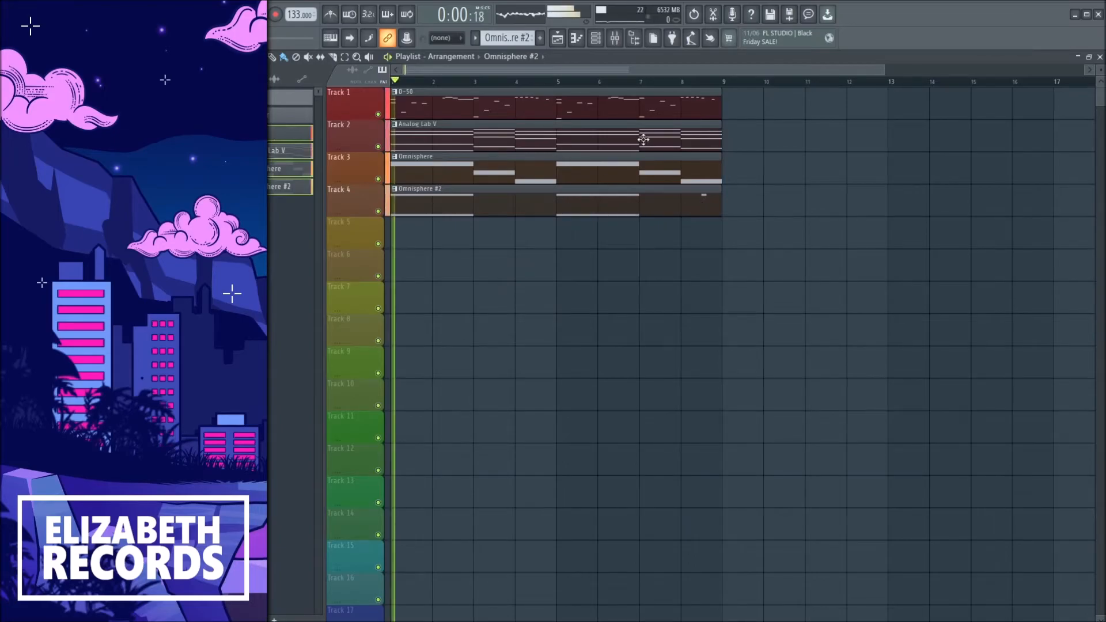
# Open insert 4's TAL Reverb II plugin to examine its settings.
pyautogui.click(615, 38)
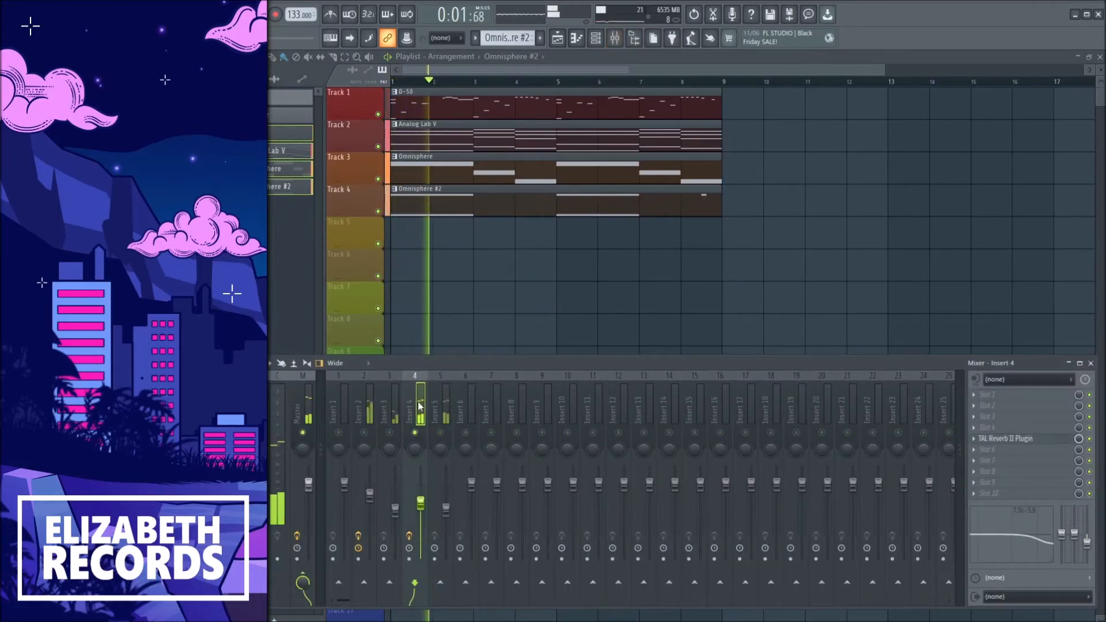
pyautogui.click(1005, 438)
pyautogui.click(1005, 438)
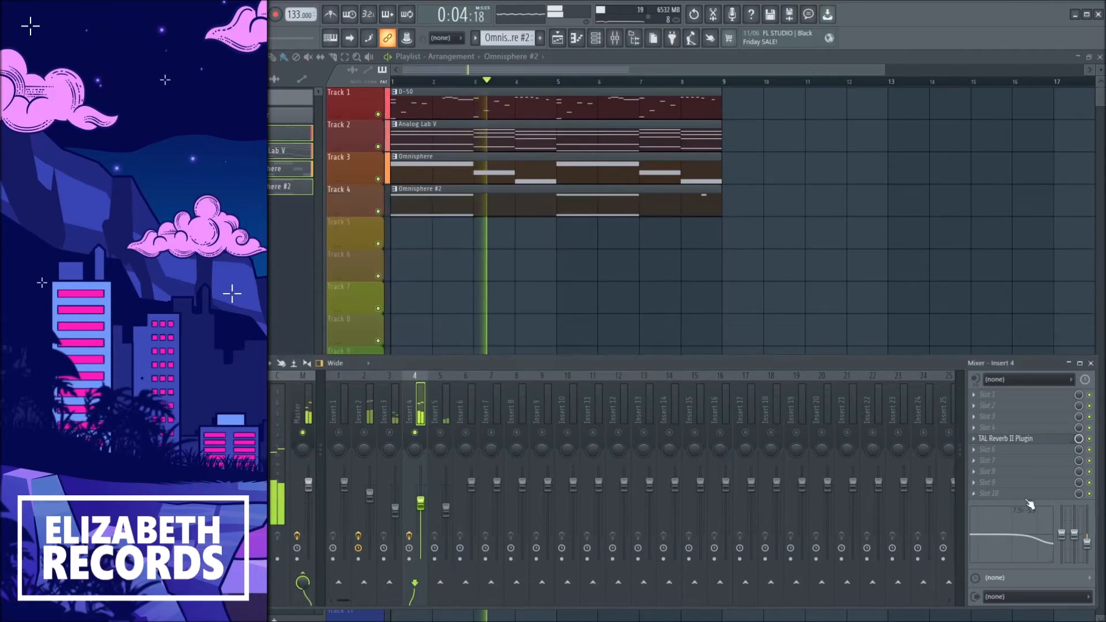
pyautogui.click(1003, 441)
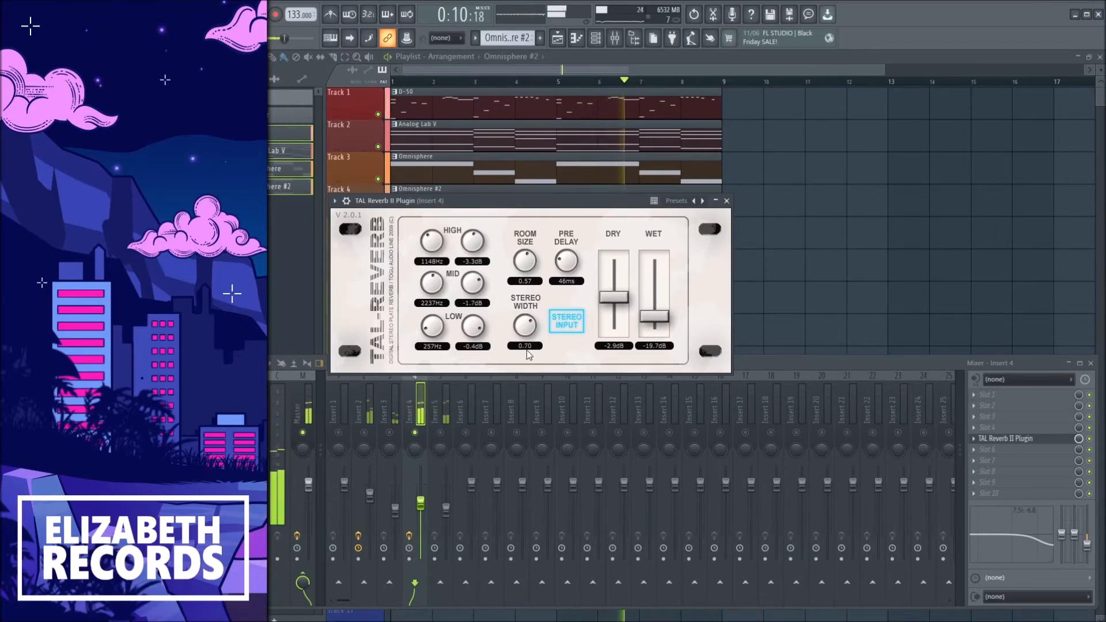
pyautogui.click(726, 201)
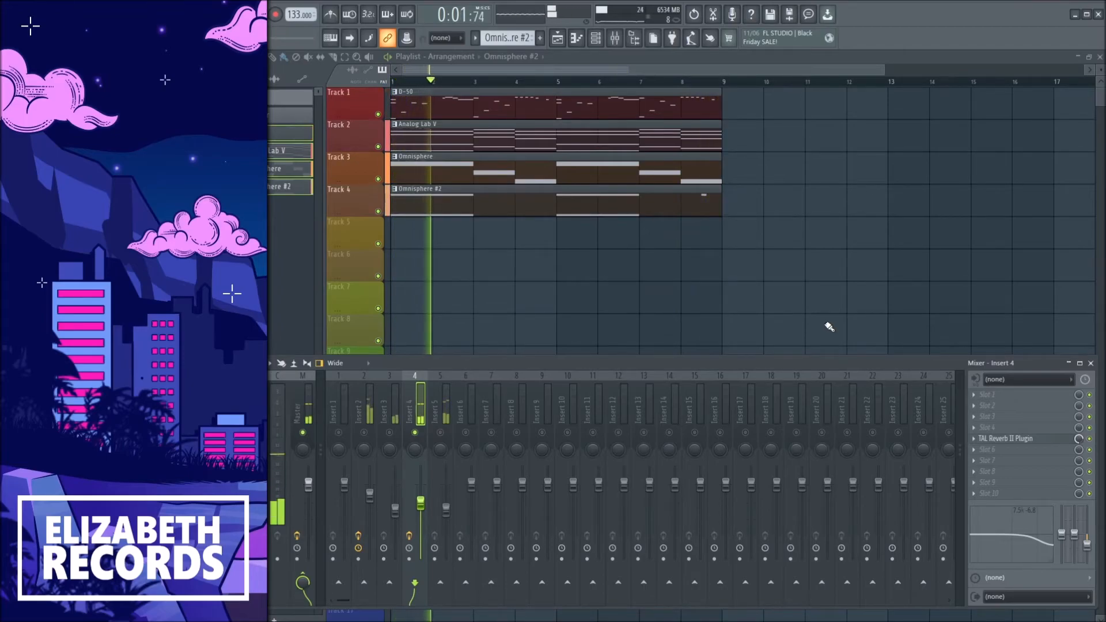
# Load the 80's Plate preset on insert 3's TAL Reverb II, raise the wet level to 3.1 dB and nudge the fader.
pyautogui.click(397, 410)
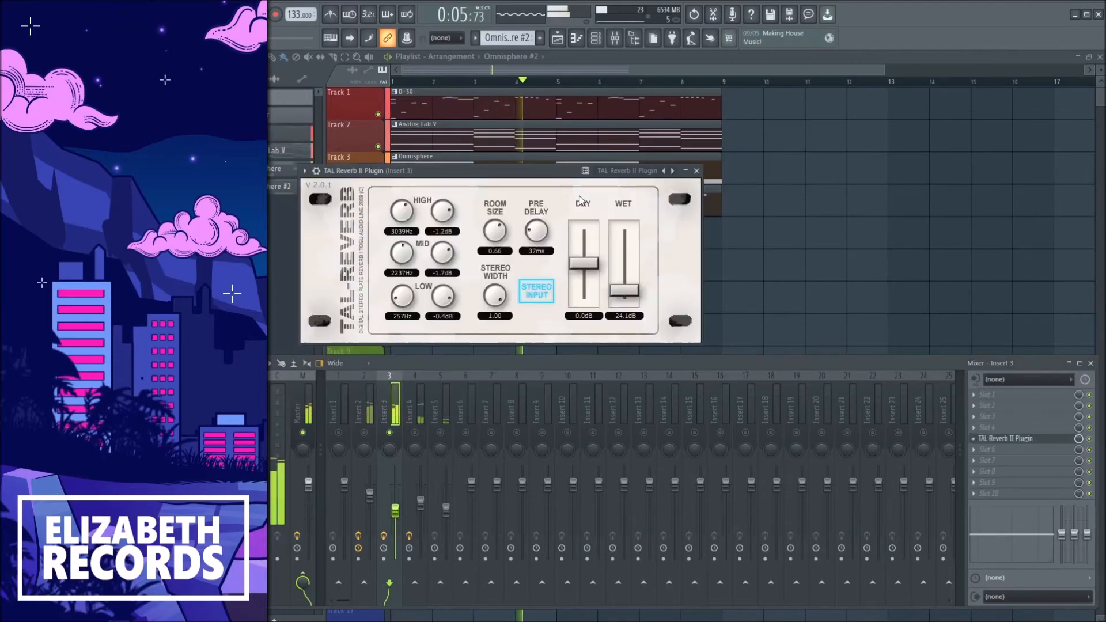
pyautogui.click(673, 170)
pyautogui.moveTo(626, 288); pyautogui.dragTo(625, 260)
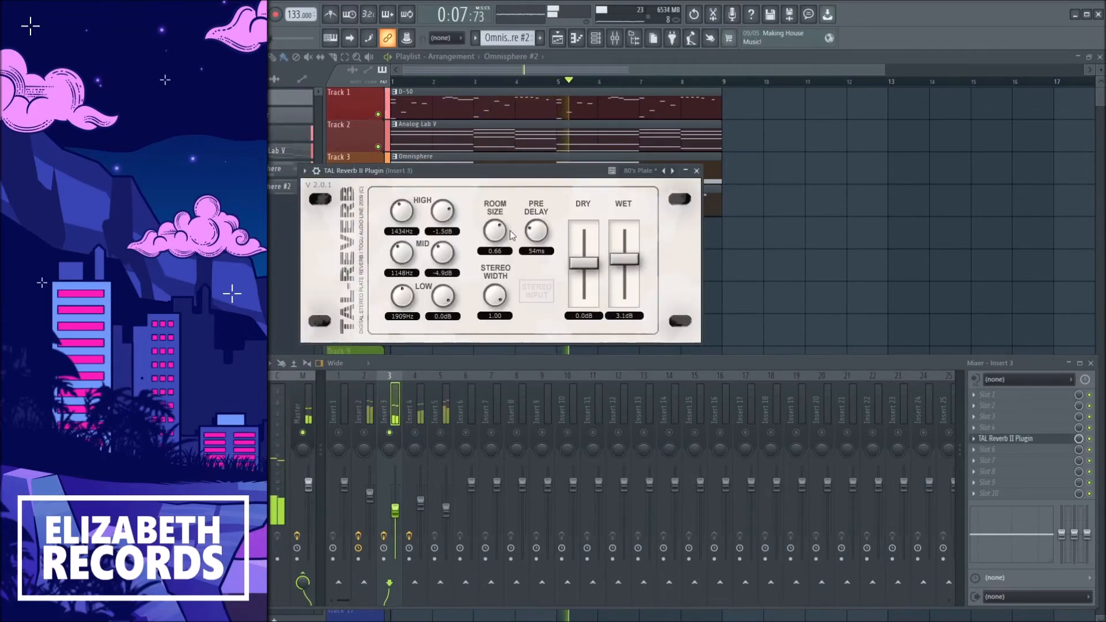
pyautogui.press('Escape')
pyautogui.rightClick(390, 433)
pyautogui.moveTo(396, 510); pyautogui.dragTo(396, 513)
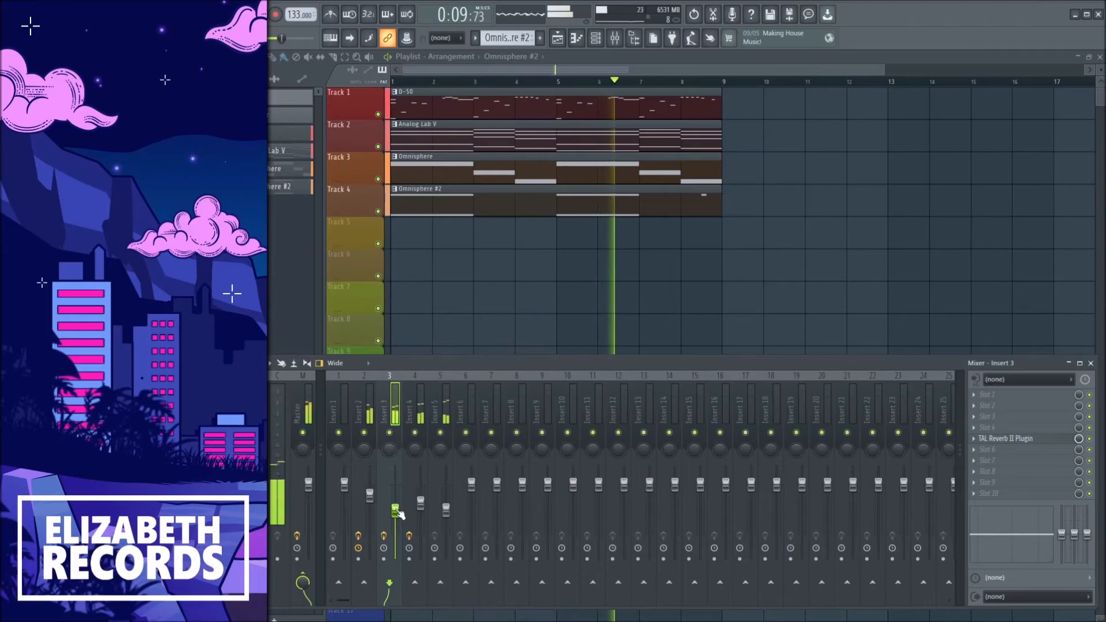
# Shape insert 2's Fruity parametric EQ 2 by cutting the low end and pulling the high band down.
pyautogui.click(371, 412)
pyautogui.click(1011, 427)
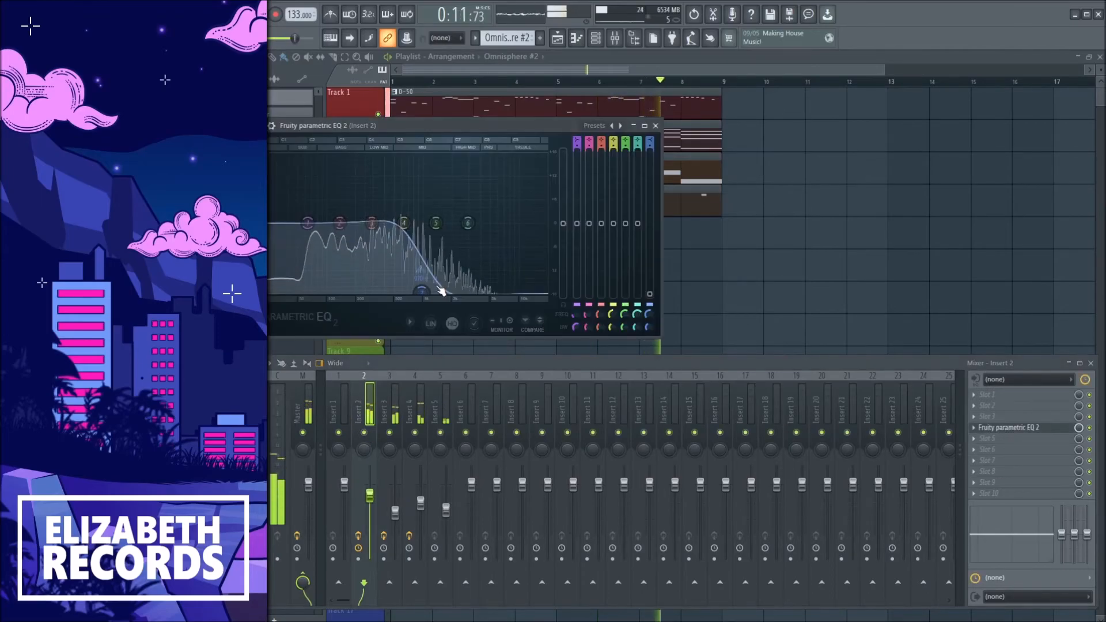
pyautogui.moveTo(342, 224); pyautogui.dragTo(329, 305)
pyautogui.moveTo(422, 293); pyautogui.dragTo(433, 297)
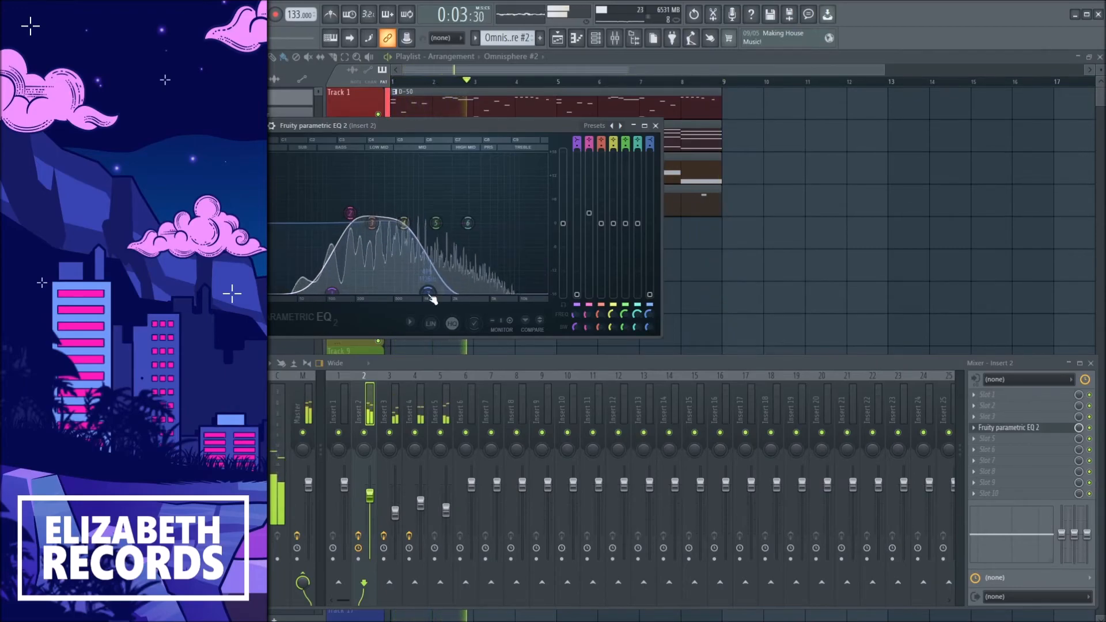
pyautogui.press('Escape')
# Close the mixer and play the rendered audio clips in the playlist.
pyautogui.press('F9')
pyautogui.press('space')
pyautogui.click(412, 117)
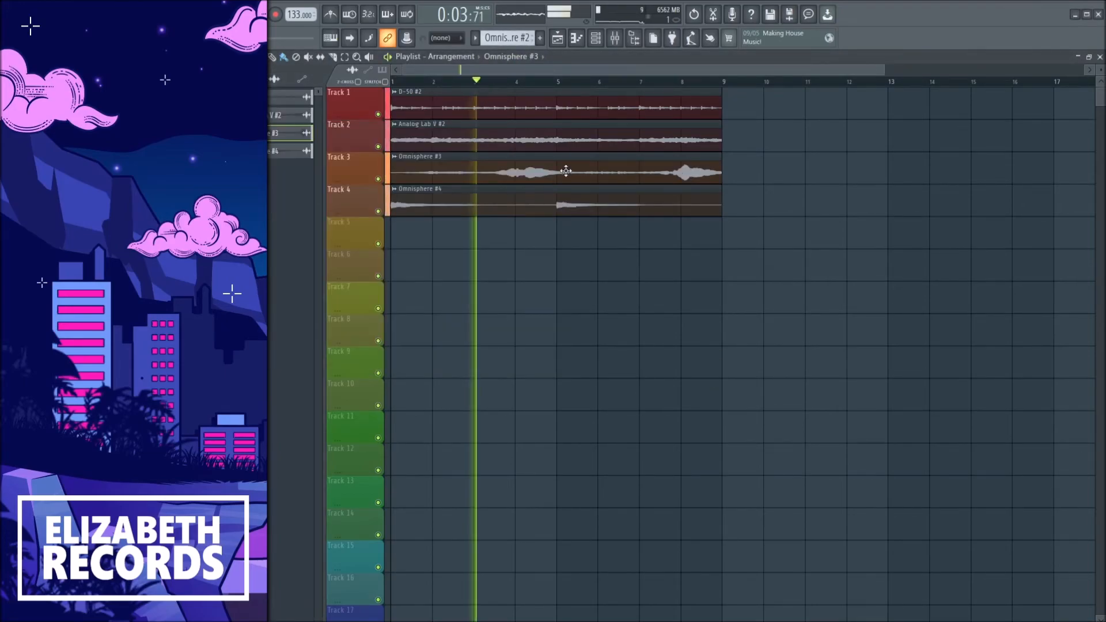
pyautogui.scroll(-2, 564, 261)
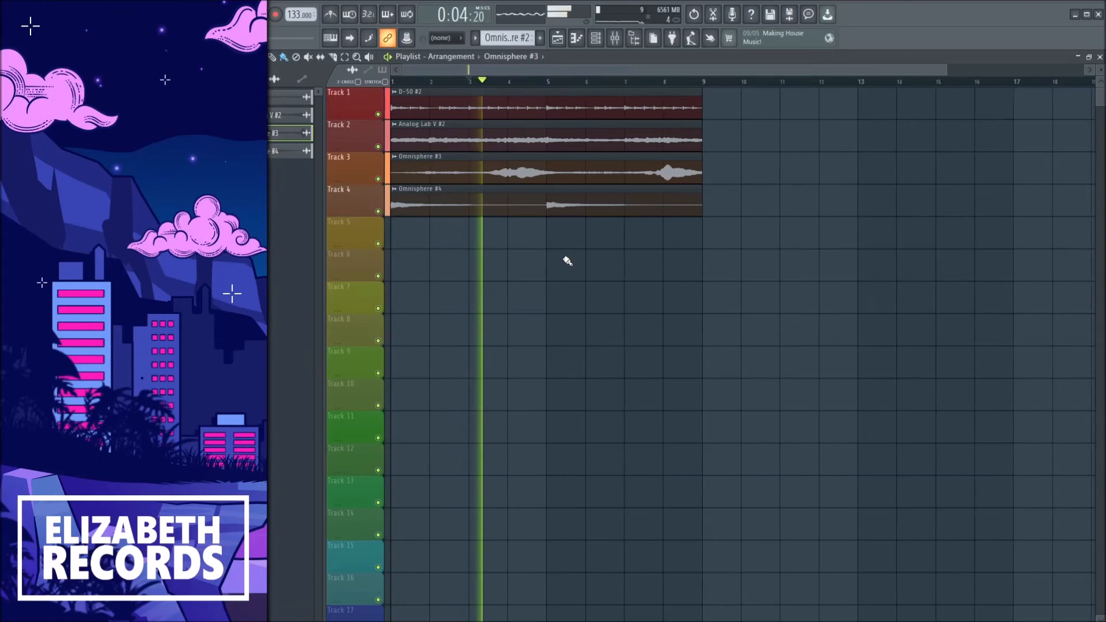
pyautogui.scroll(-1, 564, 261)
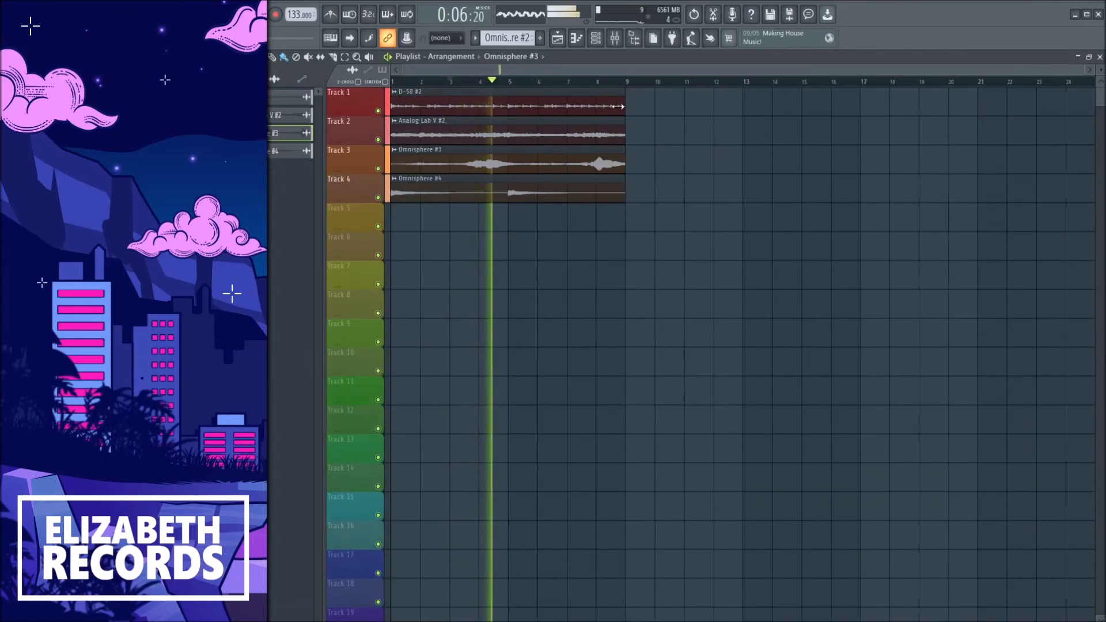
pyautogui.press('space')
# Select the first eight bars and duplicate them four times along the playlist.
pyautogui.moveTo(626, 81); pyautogui.dragTo(391, 81)
pyautogui.hotkey('ctrl', 'b')
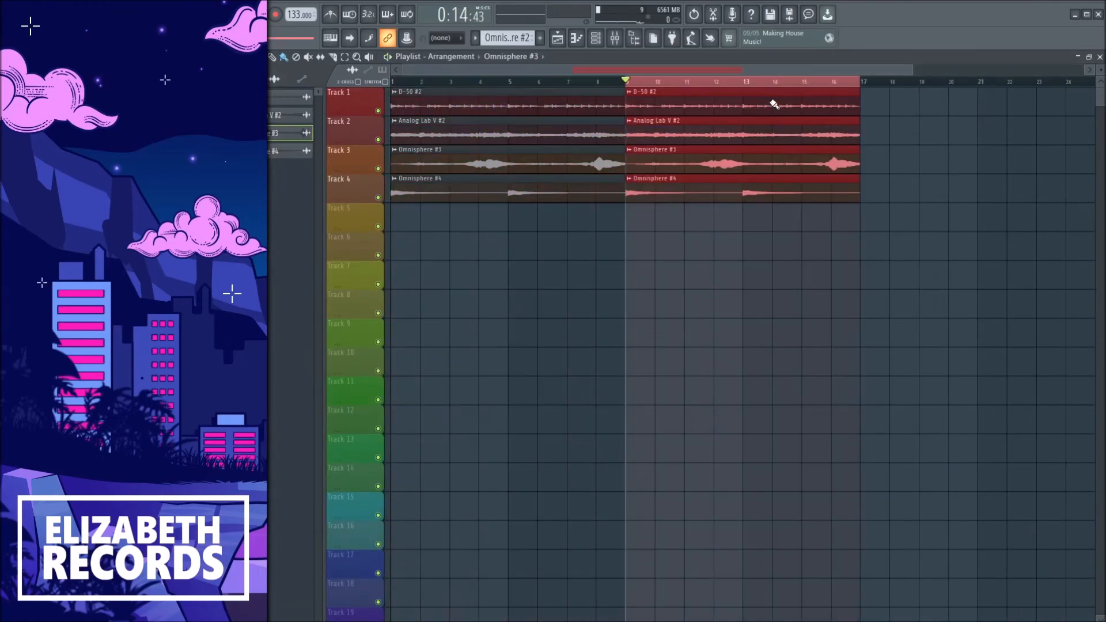
pyautogui.hotkey('ctrl', 'b')
pyautogui.hotkey('ctrl', 'b')
pyautogui.hotkey('ctrl', 'b')
pyautogui.keyDown('ctrl'); pyautogui.click(822, 83); pyautogui.keyUp('ctrl')
pyautogui.scroll(-2, 822, 98)
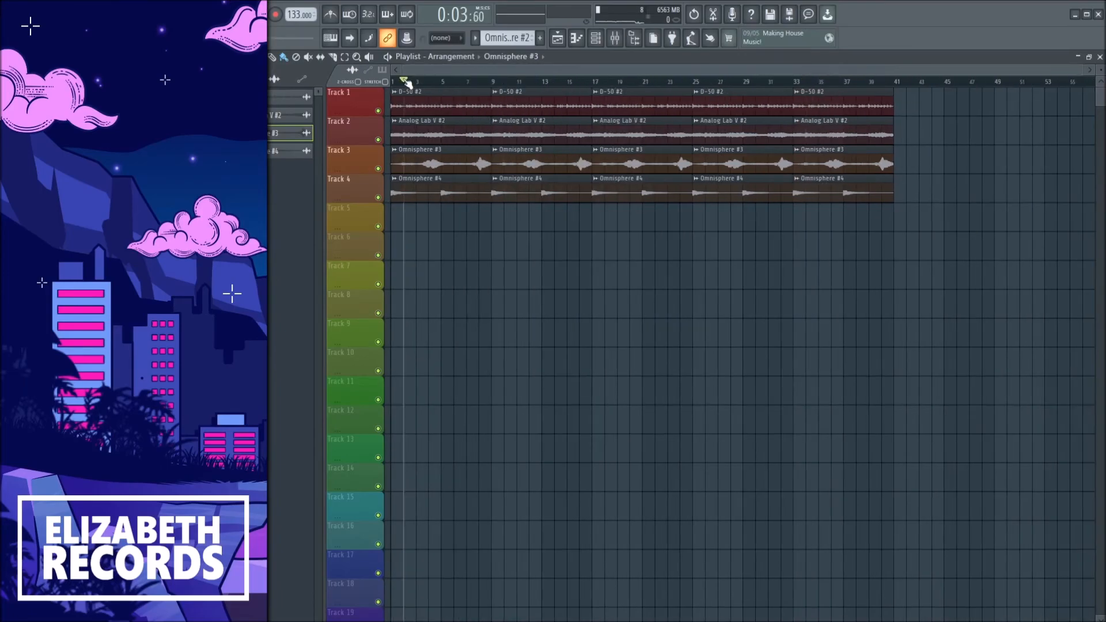
# Delete several Omnisphere and Analog Lab V clips and add D-50 and Omnisphere #4 clips at bar 41.
pyautogui.rightClick(537, 166)
pyautogui.rightClick(710, 173)
pyautogui.rightClick(725, 187)
pyautogui.rightClick(835, 126)
pyautogui.moveTo(818, 196); pyautogui.dragTo(872, 187)
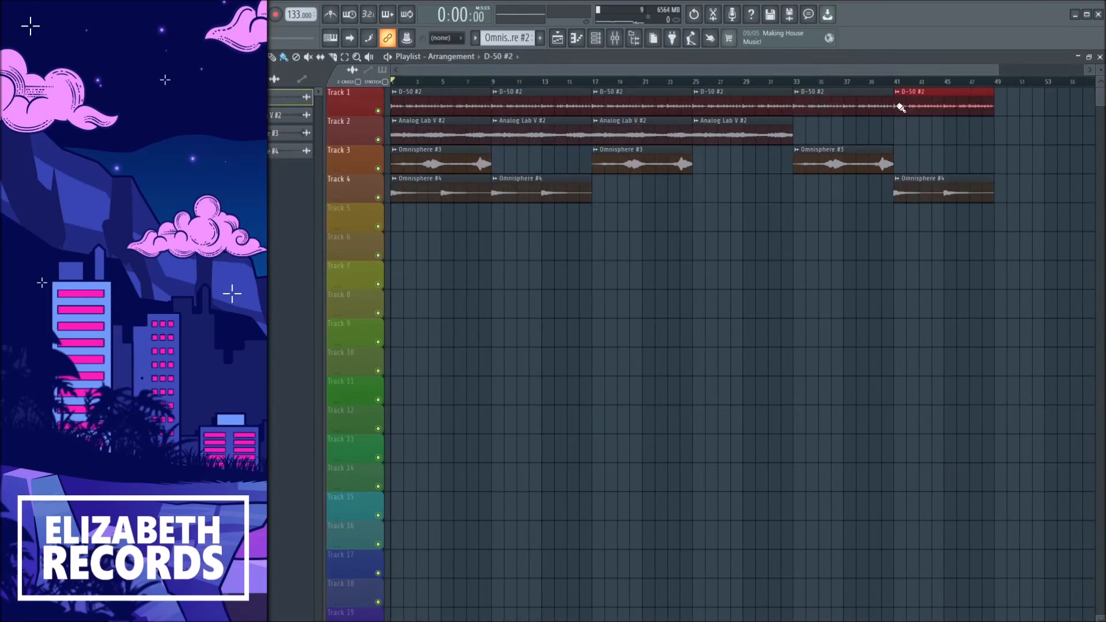
# Select a group of clips and move it further along to extend the arrangement to about bar 80.
pyautogui.scroll(-1, 940, 159)
pyautogui.moveTo(957, 220); pyautogui.dragTo(678, 125)
pyautogui.moveTo(432, 109); pyautogui.dragTo(991, 111)
pyautogui.keyDown('ctrl'); pyautogui.click(840, 217); pyautogui.keyUp('ctrl')
pyautogui.scroll(-3, 839, 217)
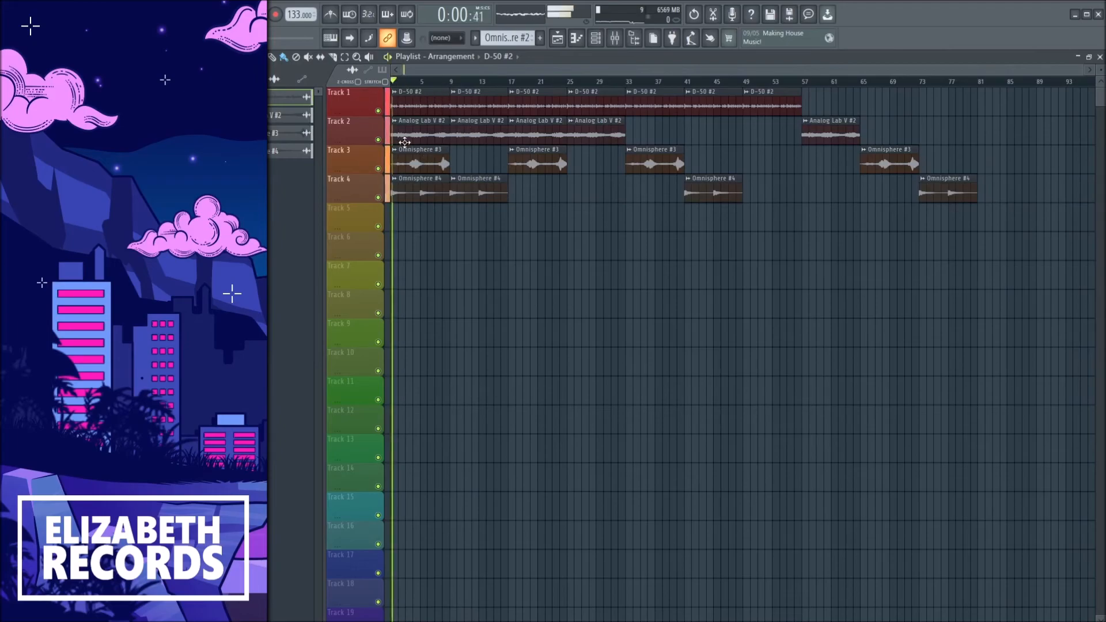
pyautogui.scroll(-1, 443, 194)
# Play the arrangement from several positions along the timeline.
pyautogui.click(452, 82)
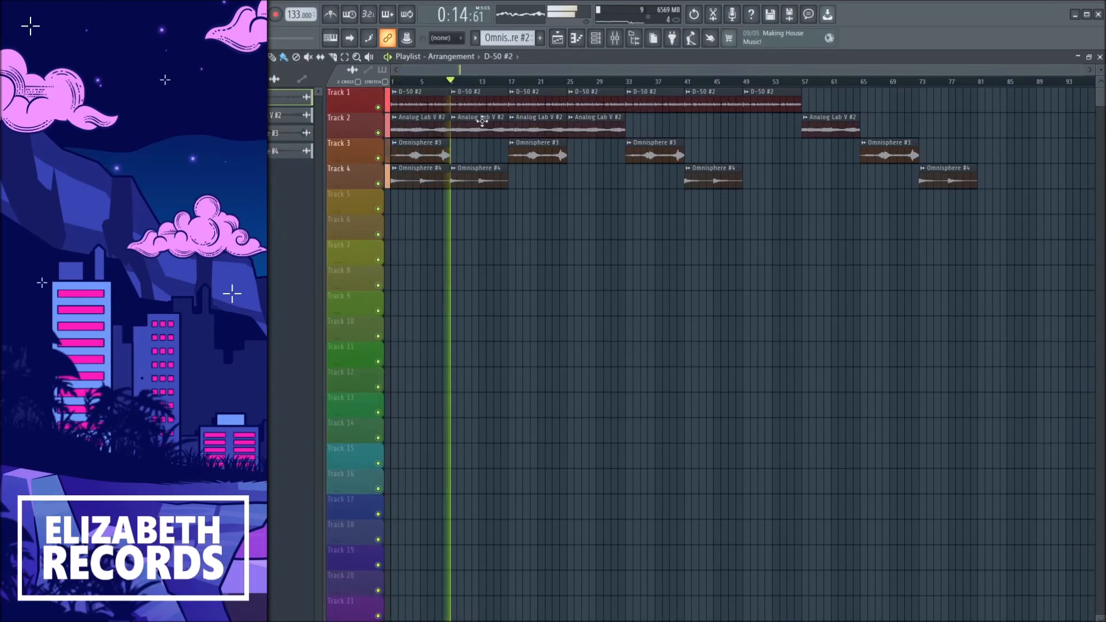
pyautogui.click(514, 81)
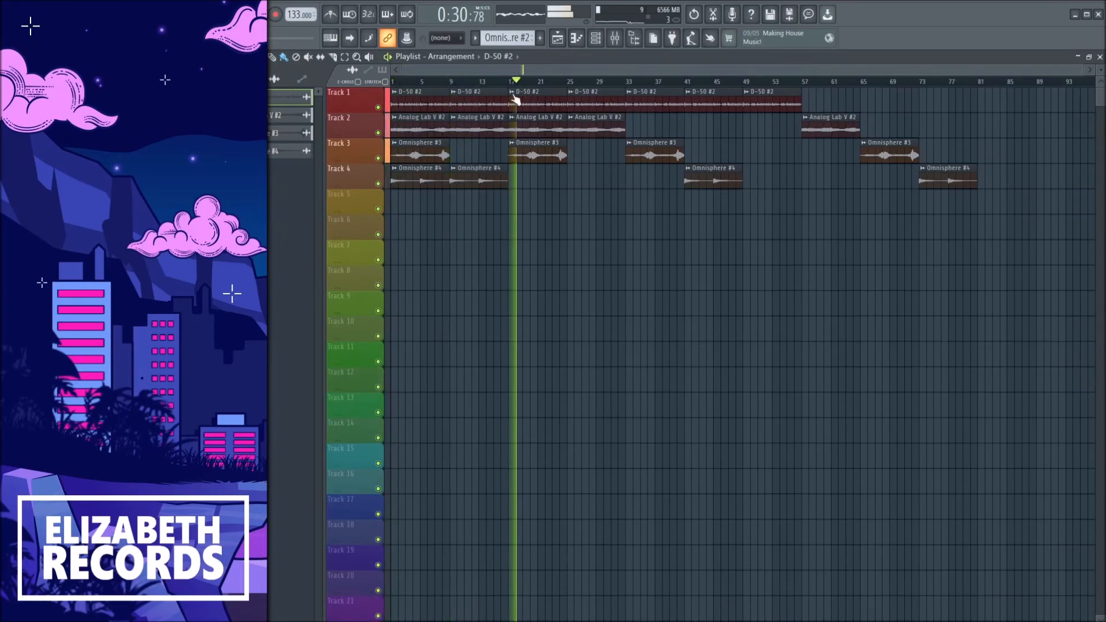
pyautogui.moveTo(570, 81); pyautogui.dragTo(745, 84)
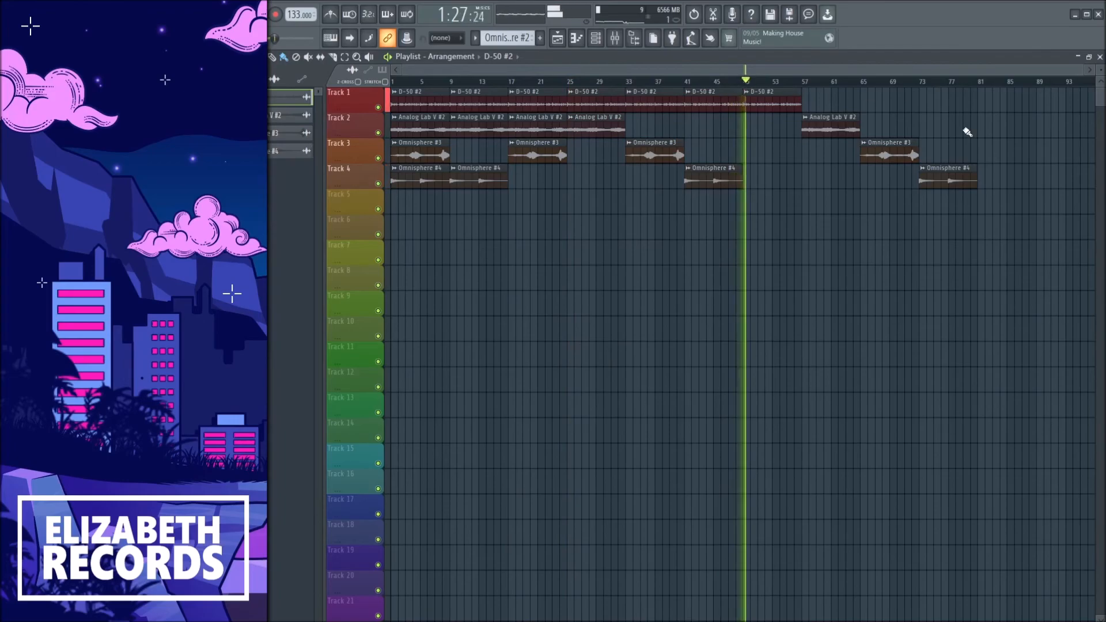
pyautogui.click(806, 84)
pyautogui.click(864, 87)
pyautogui.click(925, 85)
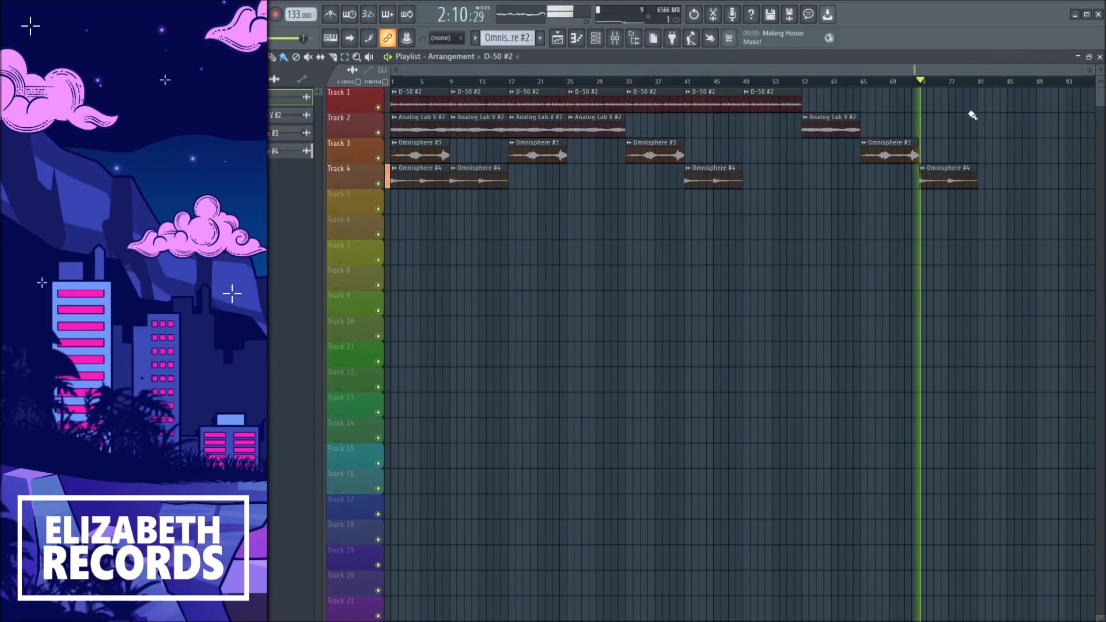
pyautogui.click(813, 86)
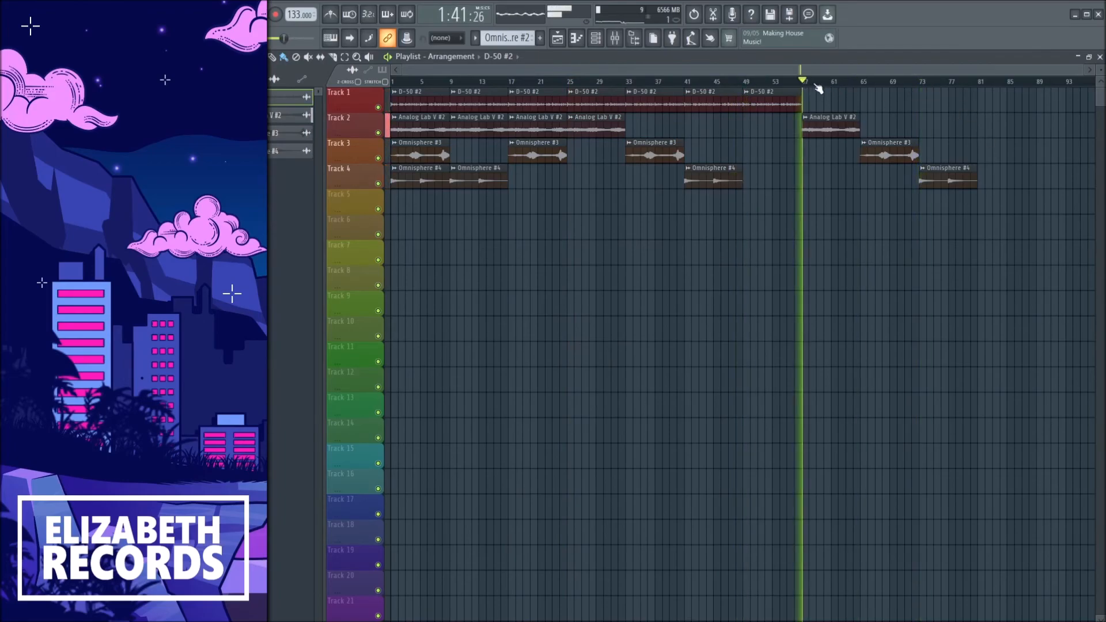
pyautogui.click(394, 84)
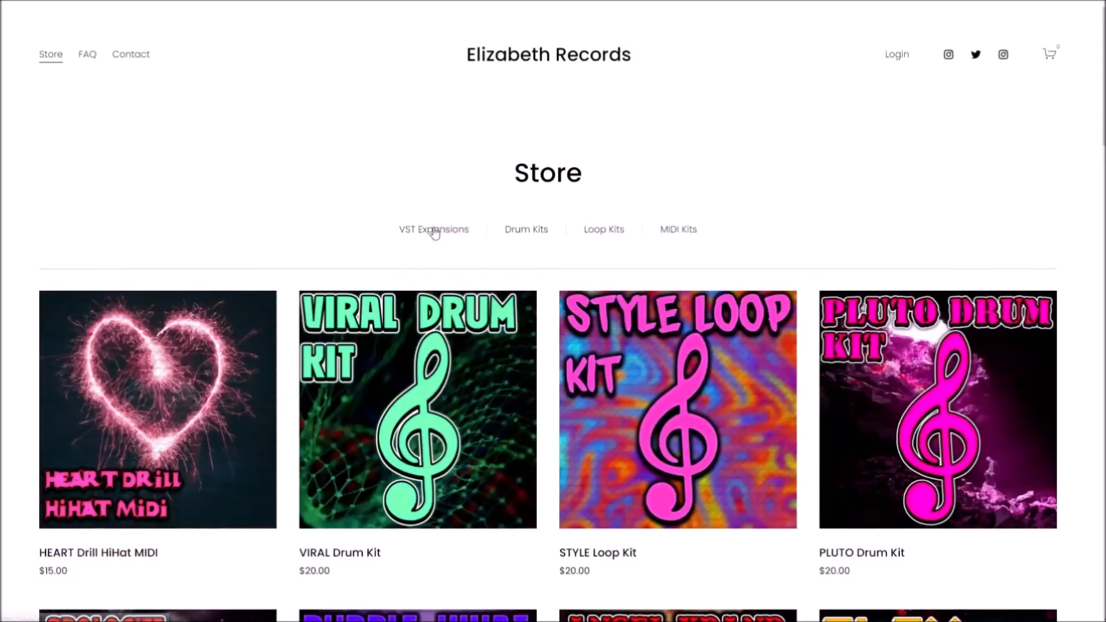
# Switch to the Elizabeth Records store website and browse its VST Expansions, Drum Kits, Loop Kits and MIDI Kits categories.
pyautogui.click(434, 229)
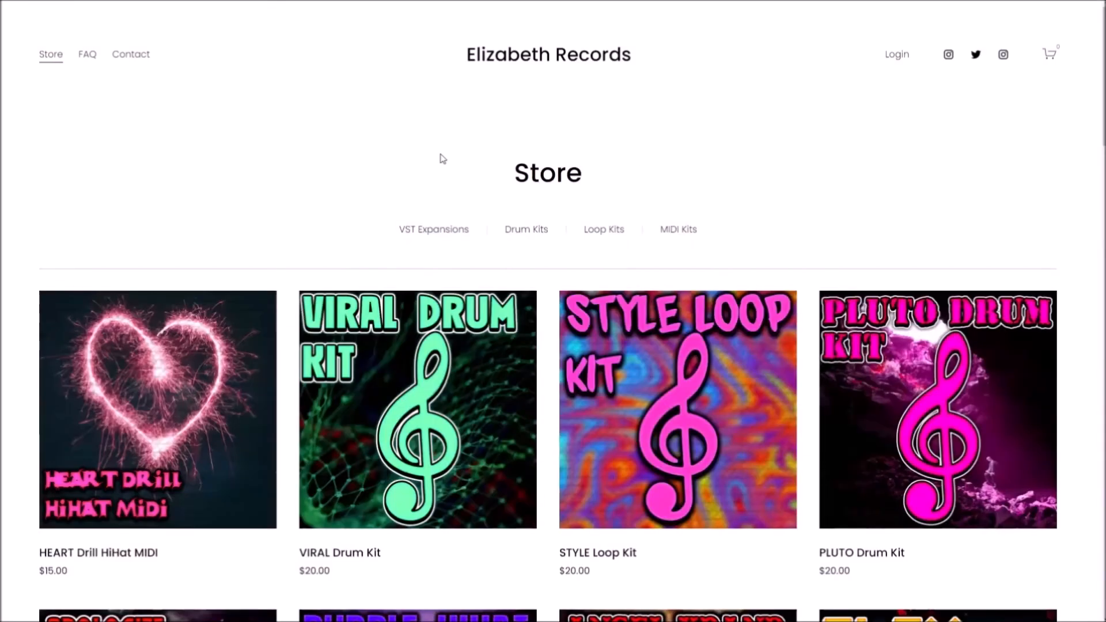
pyautogui.click(527, 230)
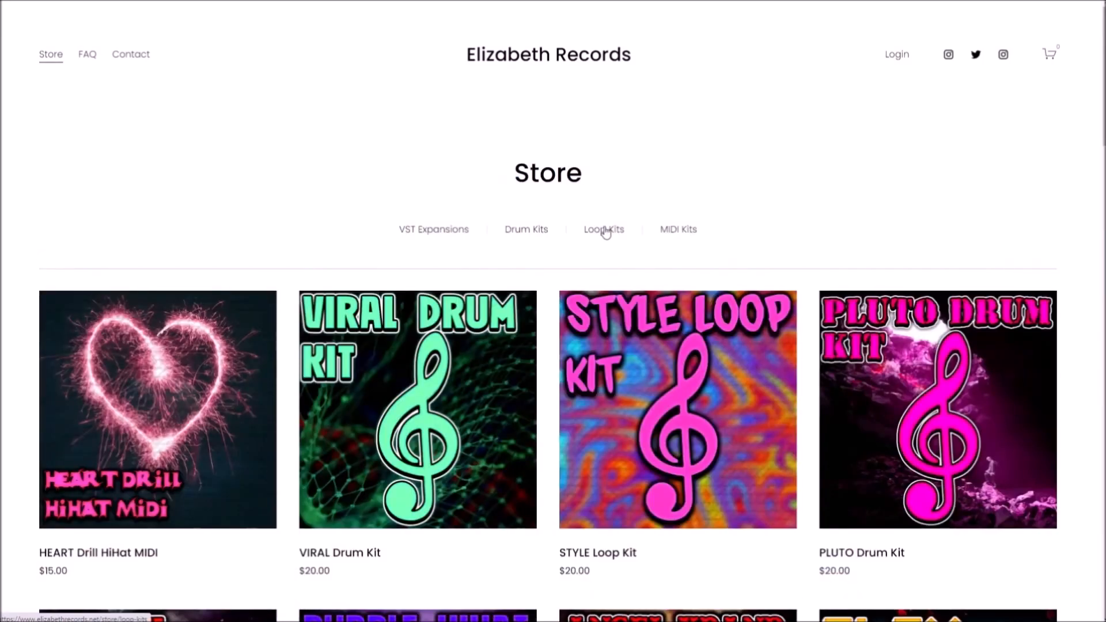
pyautogui.click(605, 229)
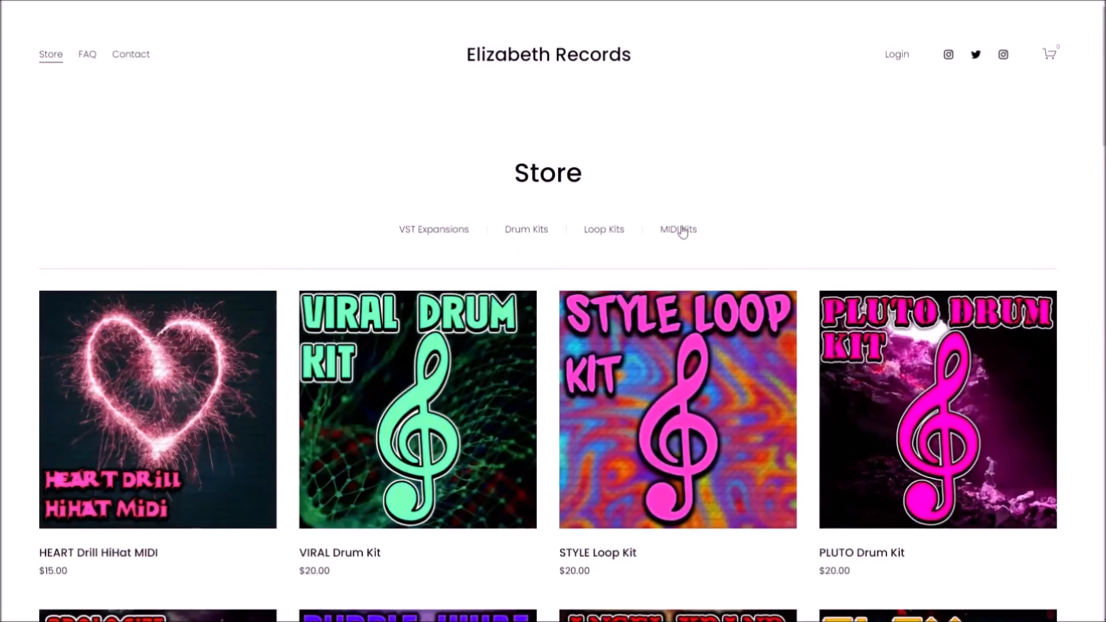
pyautogui.click(682, 230)
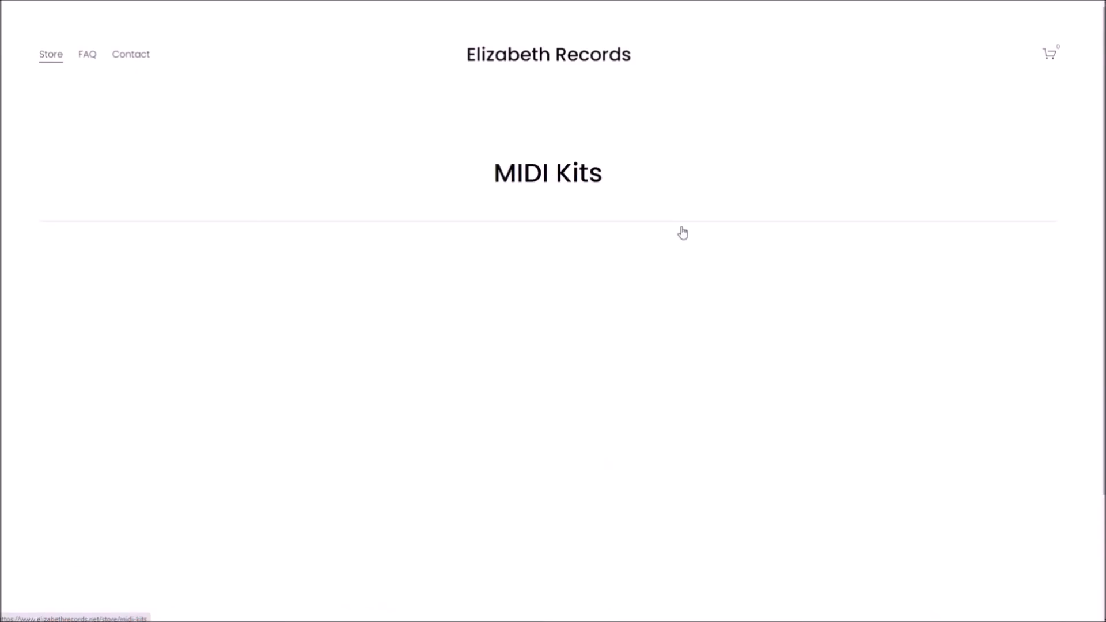